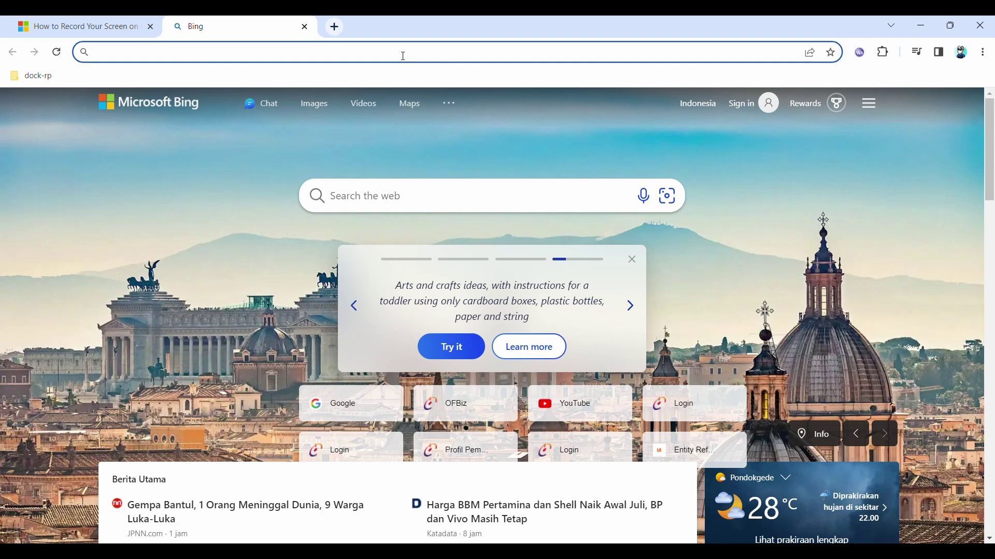
pyautogui.write('https://119.235.249.42:9943/smartshpyd/control/main')
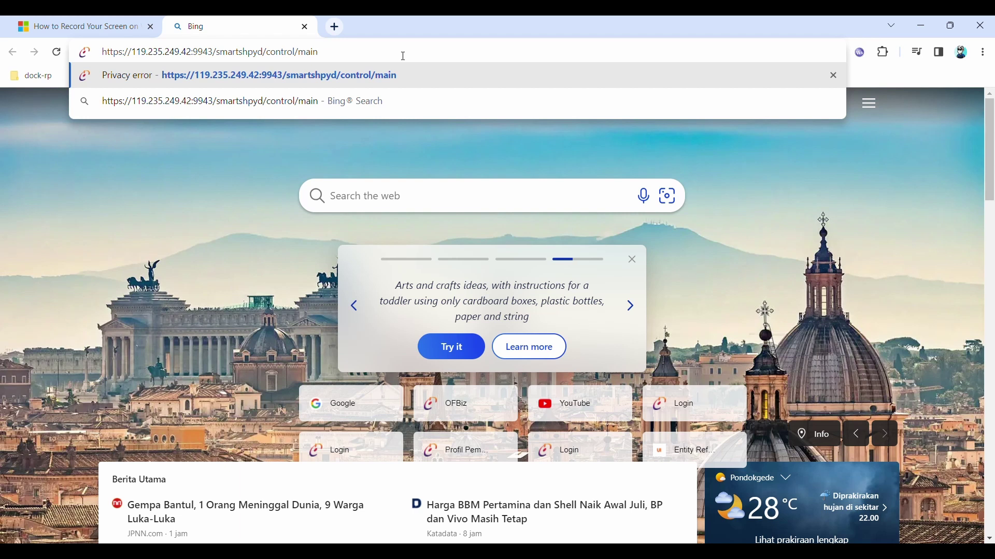
pyautogui.press('Return')
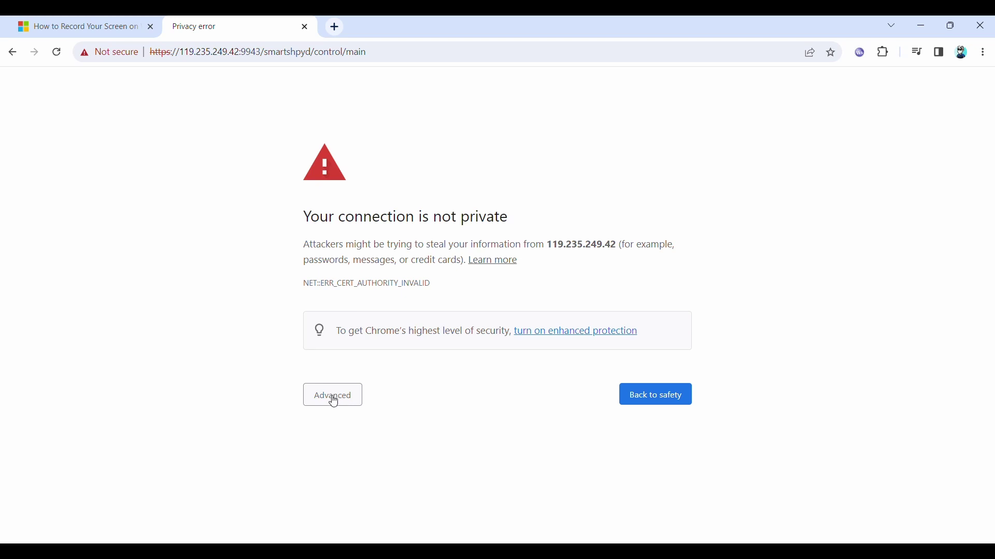
pyautogui.click(334, 402)
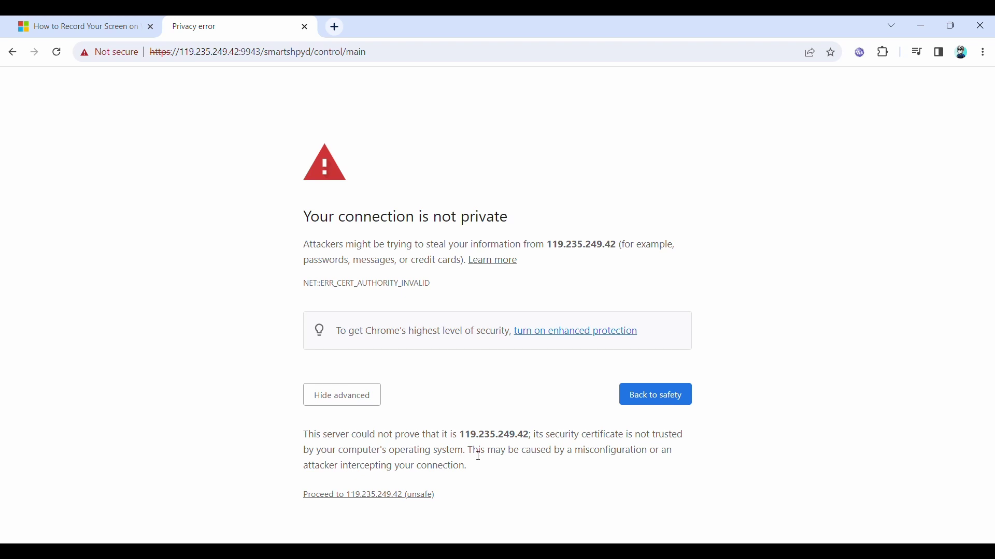
pyautogui.click(414, 498)
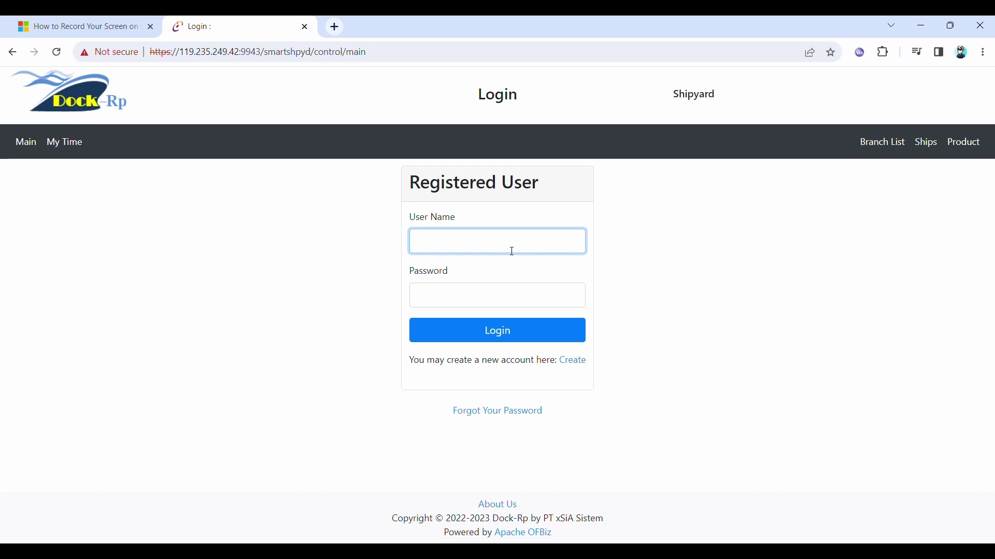
# Log in as a registered user with the user name sgp_mng_test and the account password.
pyautogui.write('sgp_mng_test')
pyautogui.click(472, 299)
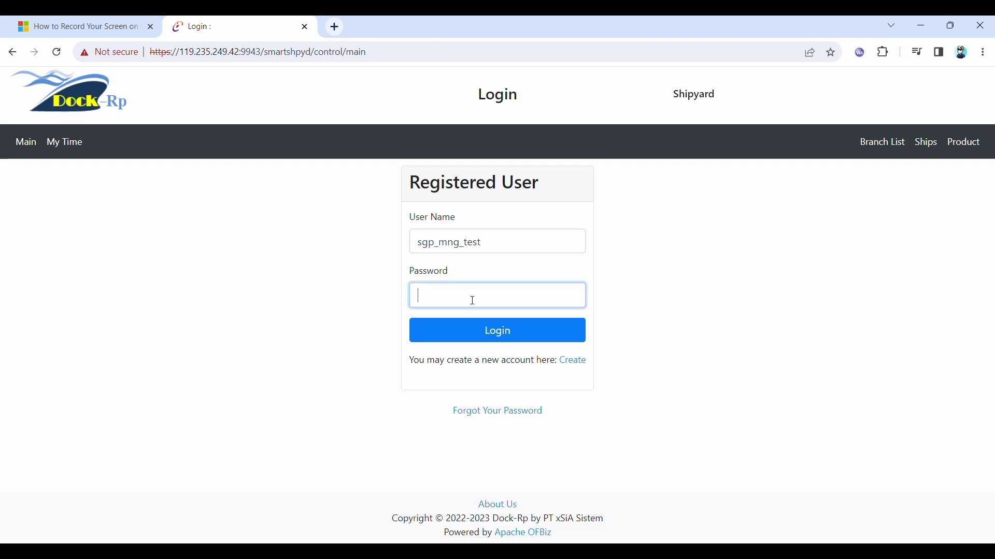
pyautogui.write('*****')
pyautogui.click(512, 333)
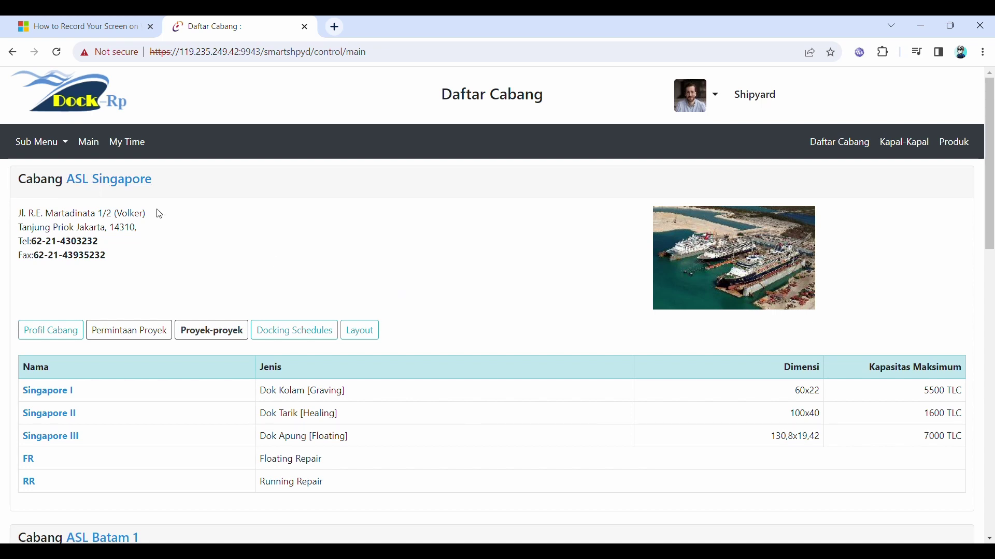
# Look through the branch list, examining the docks of ASL Singapore, ASL Batam 1 and ASL Batam 2.
pyautogui.scroll(-5, 158, 213)
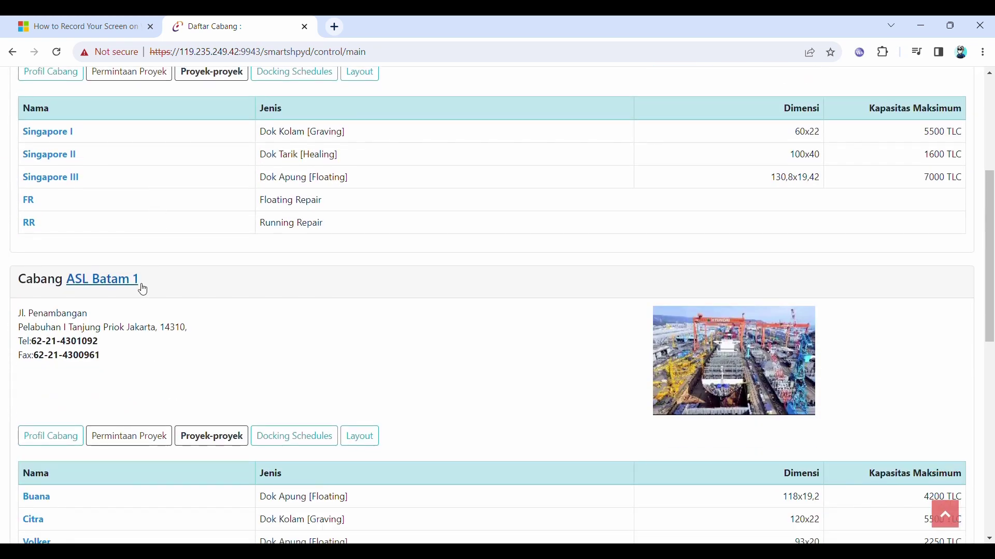
pyautogui.scroll(-5, 139, 295)
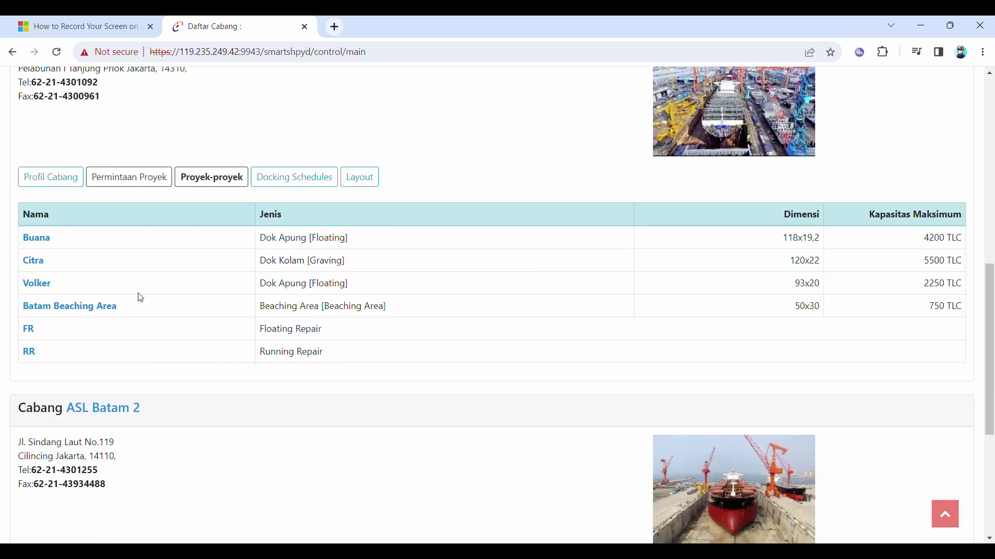
pyautogui.scroll(-4, 171, 415)
pyautogui.scroll(14, 175, 414)
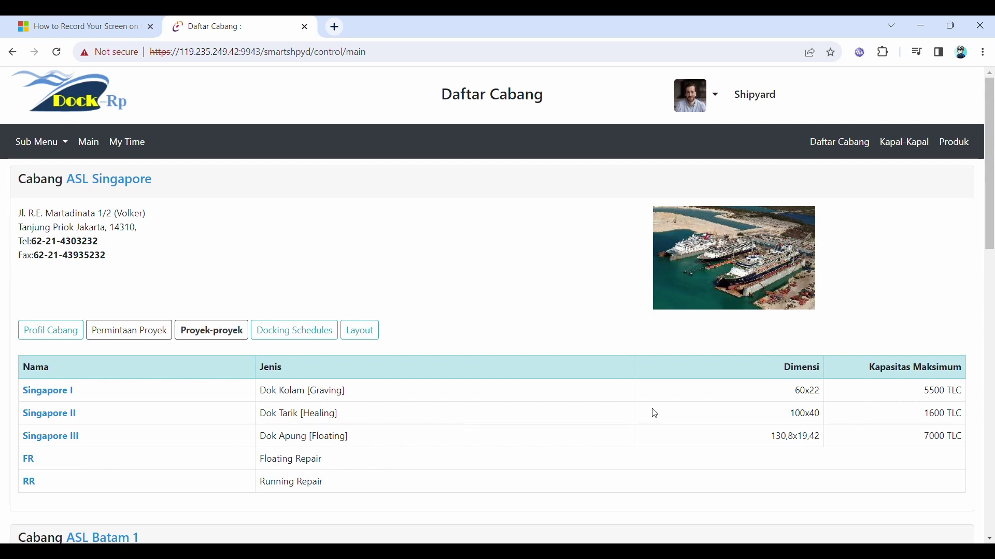
pyautogui.scroll(-5, 439, 363)
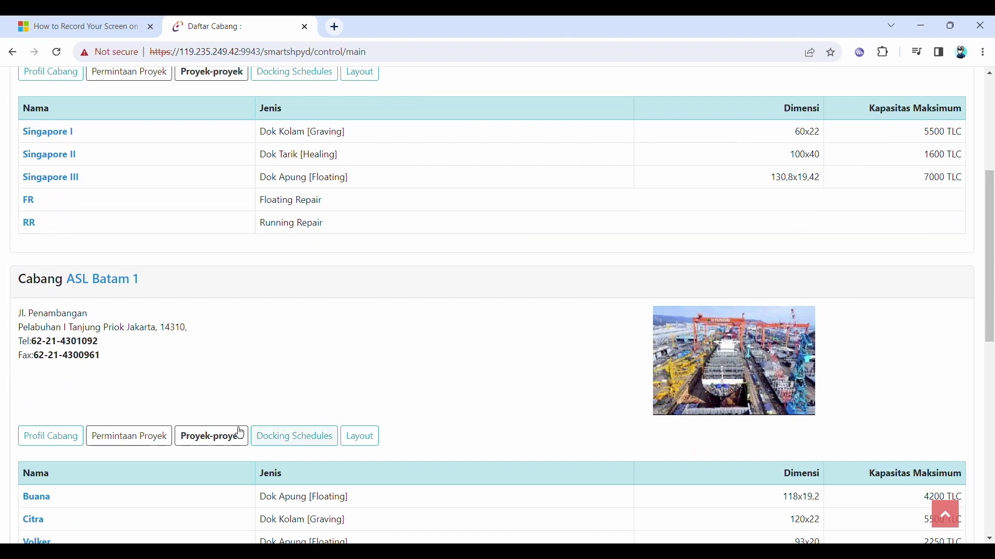
pyautogui.click(215, 437)
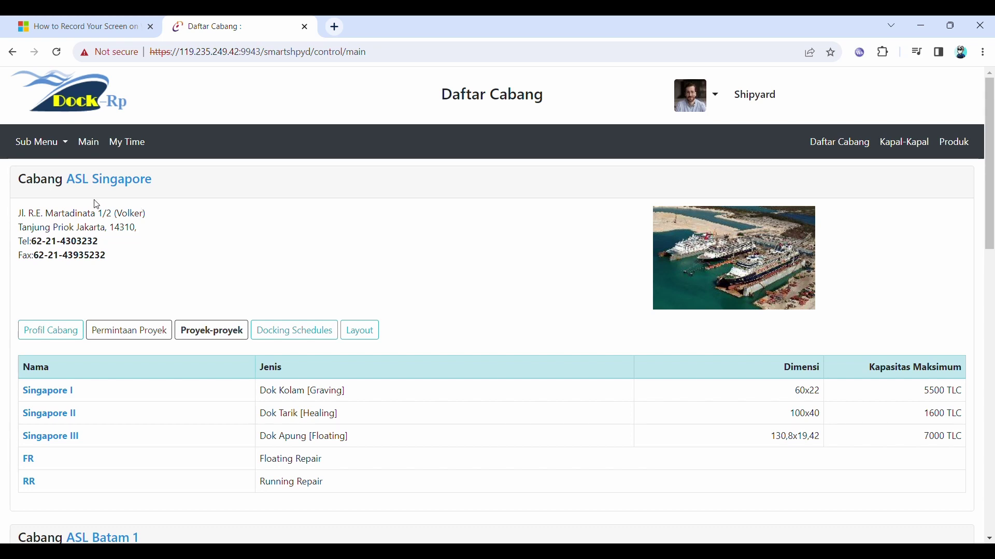
# Open the ASL Singapore branch profile and expand its contact and address information.
pyautogui.click(43, 336)
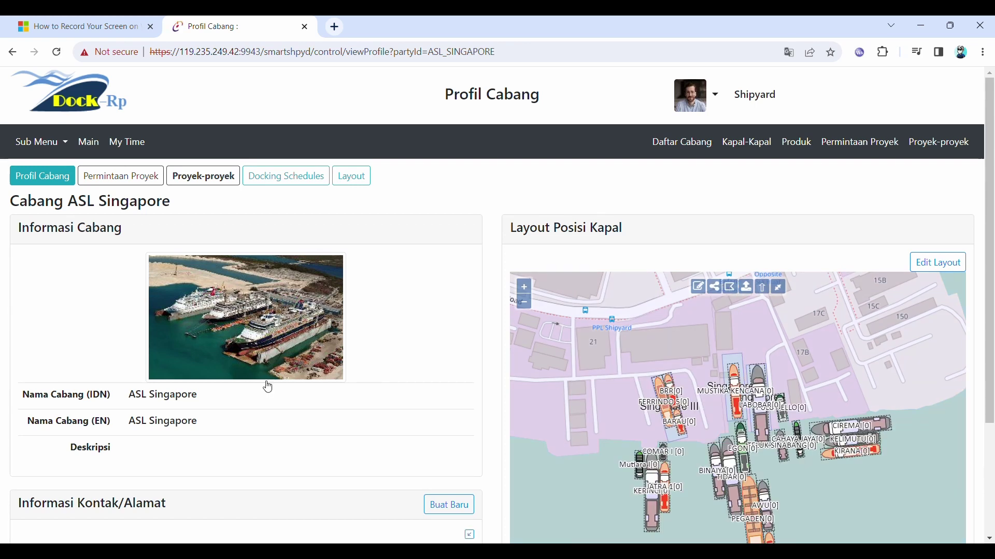
pyautogui.scroll(-2, 266, 386)
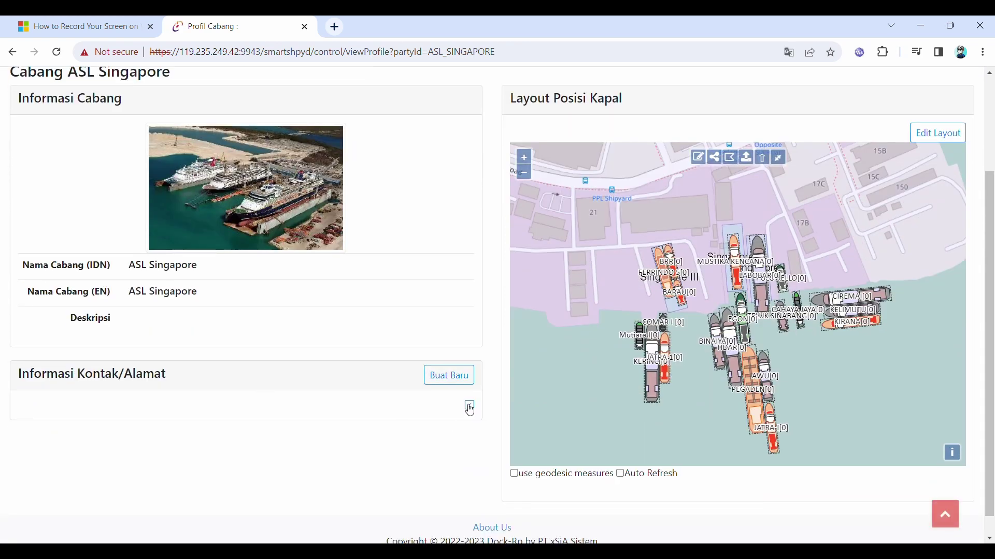
pyautogui.click(472, 408)
pyautogui.scroll(-2, 330, 396)
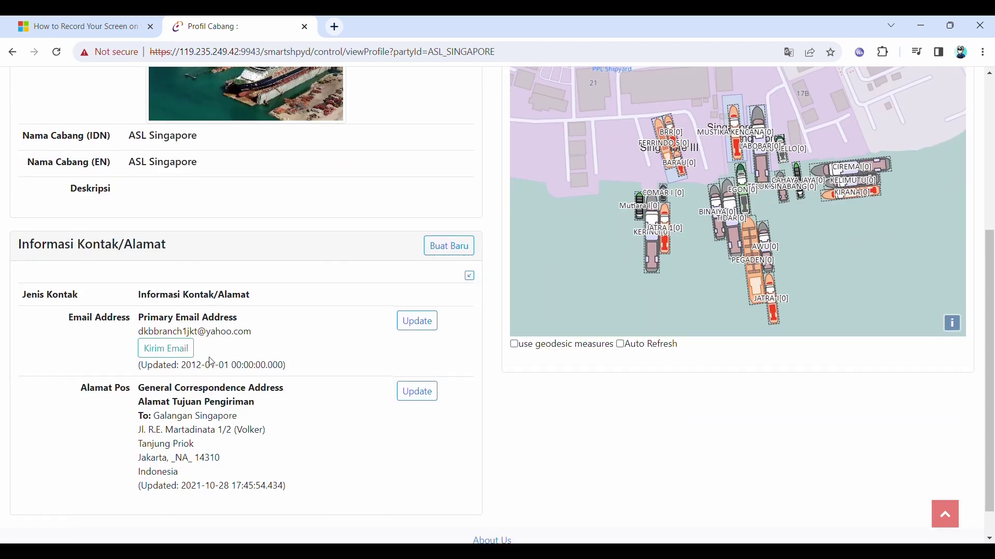
pyautogui.scroll(3, 246, 409)
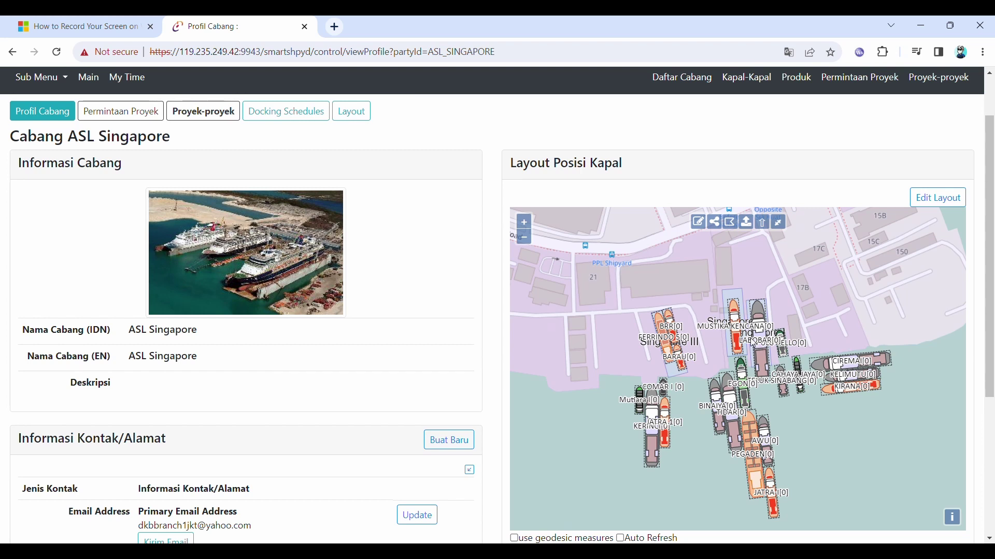
# Open the details of the ship MUSTIKA KENCANA on the ship position map and read down to its work scope chart.
pyautogui.scroll(3, 752, 391)
pyautogui.scroll(-2, 751, 389)
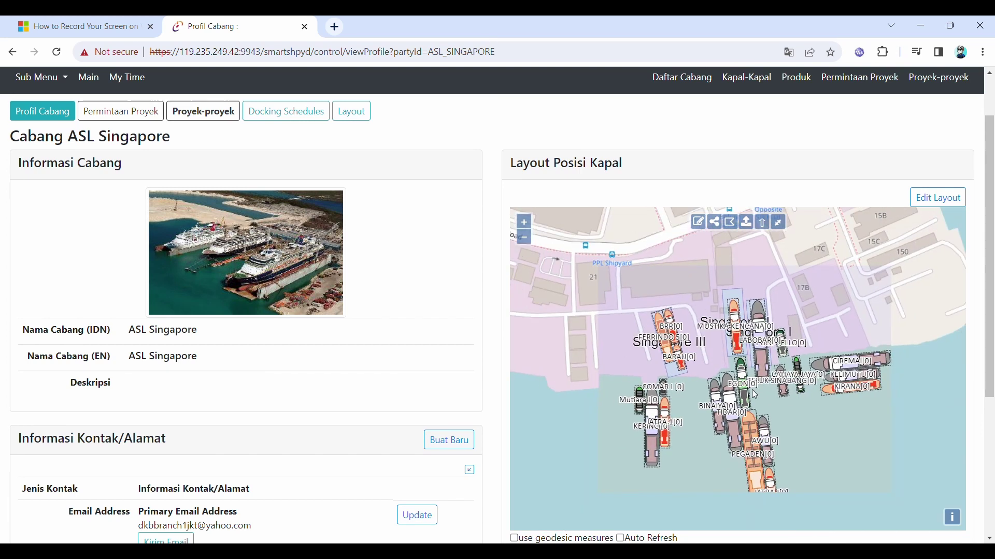
pyautogui.scroll(-1, 635, 389)
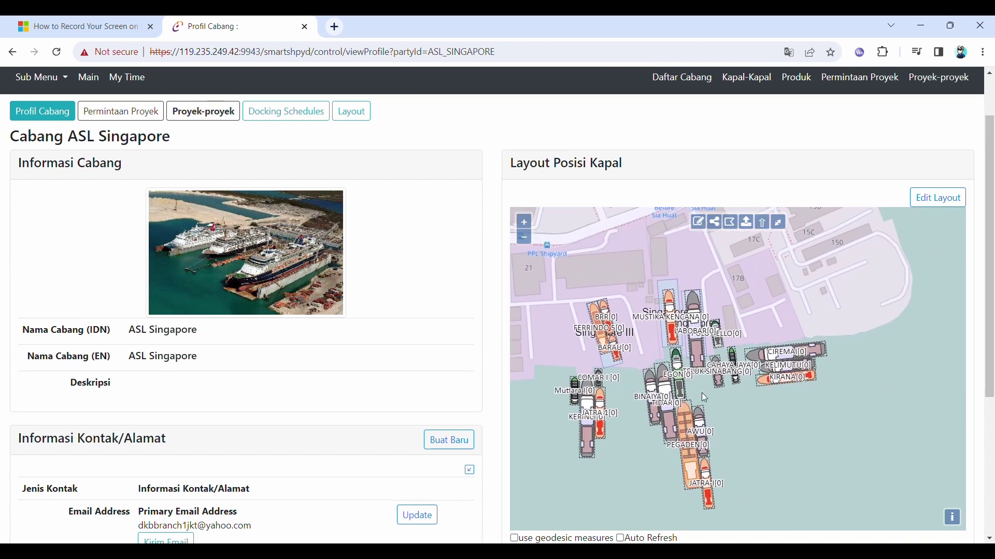
pyautogui.scroll(2, 701, 393)
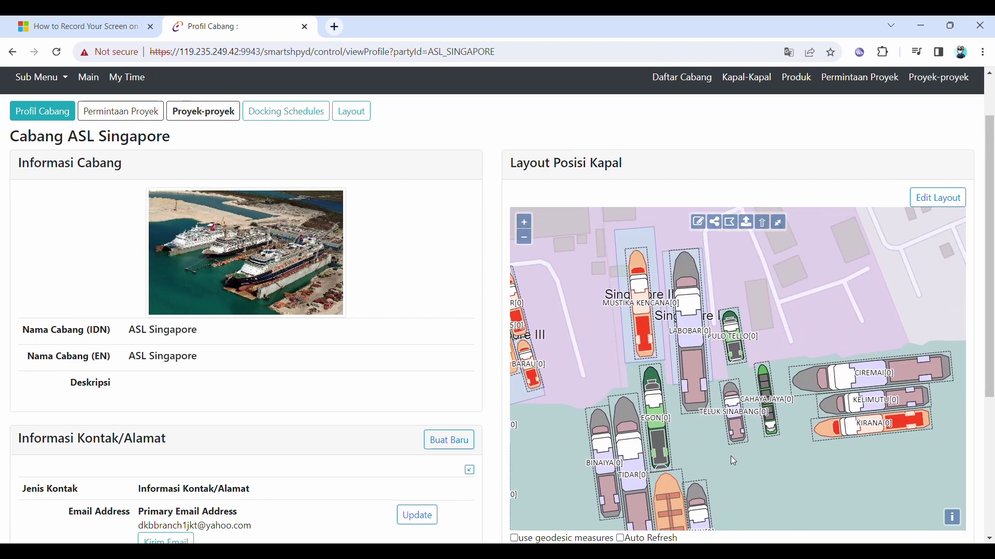
pyautogui.click(640, 328)
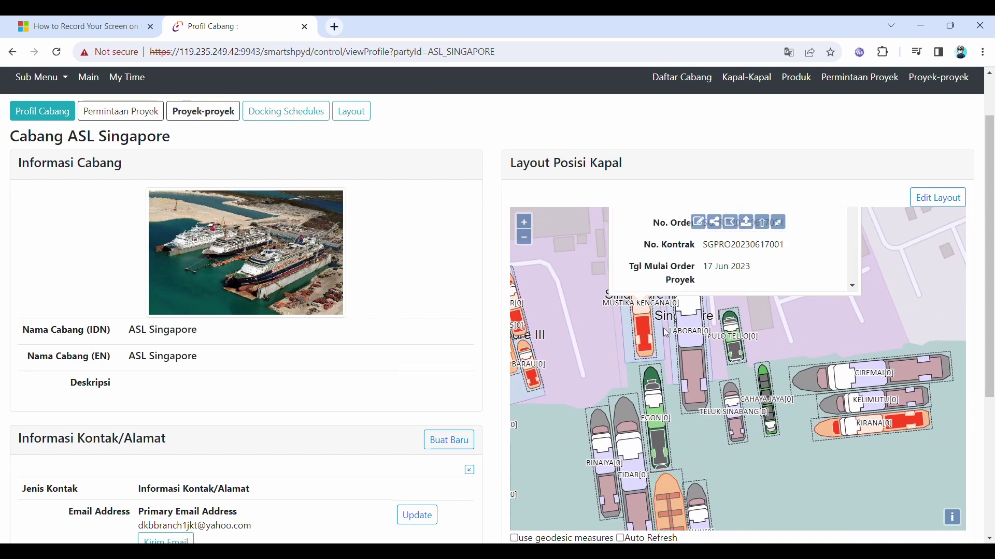
pyautogui.scroll(-8, 705, 291)
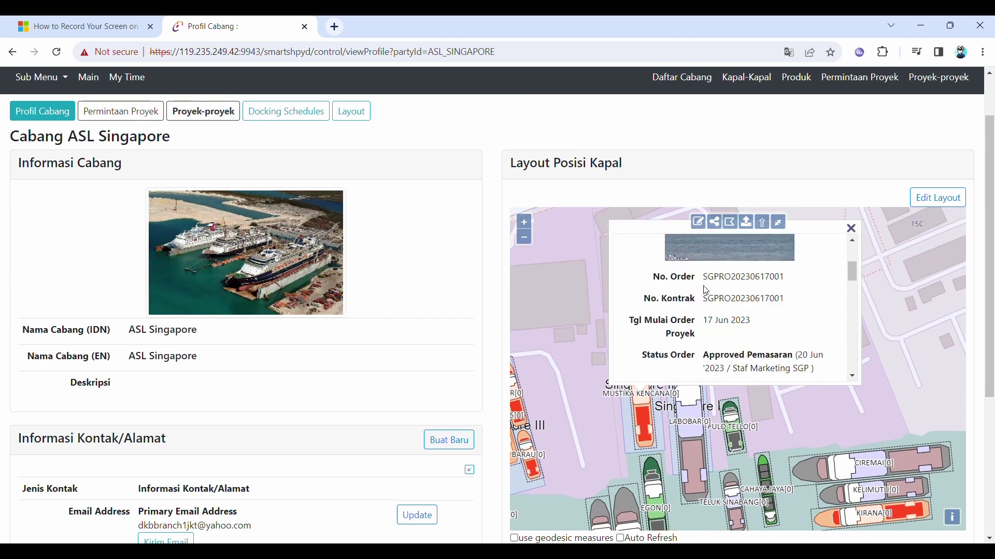
pyautogui.scroll(-4, 706, 291)
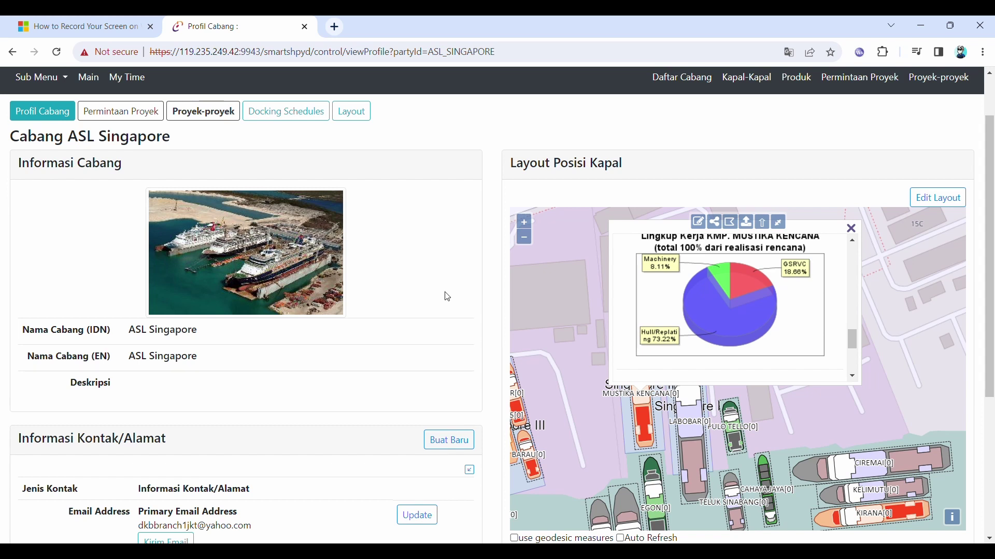
# Open the project requests of ASL Singapore and look through the request list.
pyautogui.scroll(1, 71, 192)
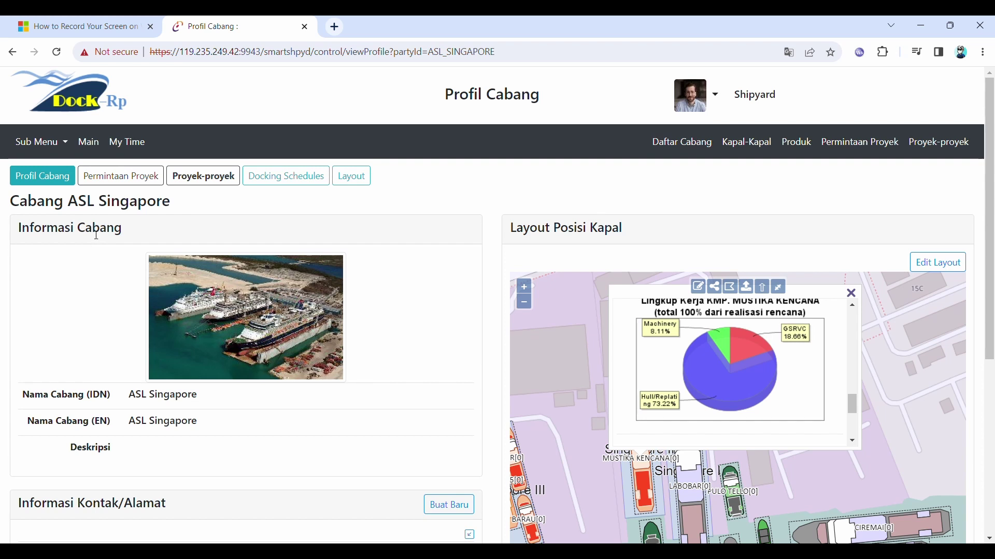
pyautogui.click(128, 188)
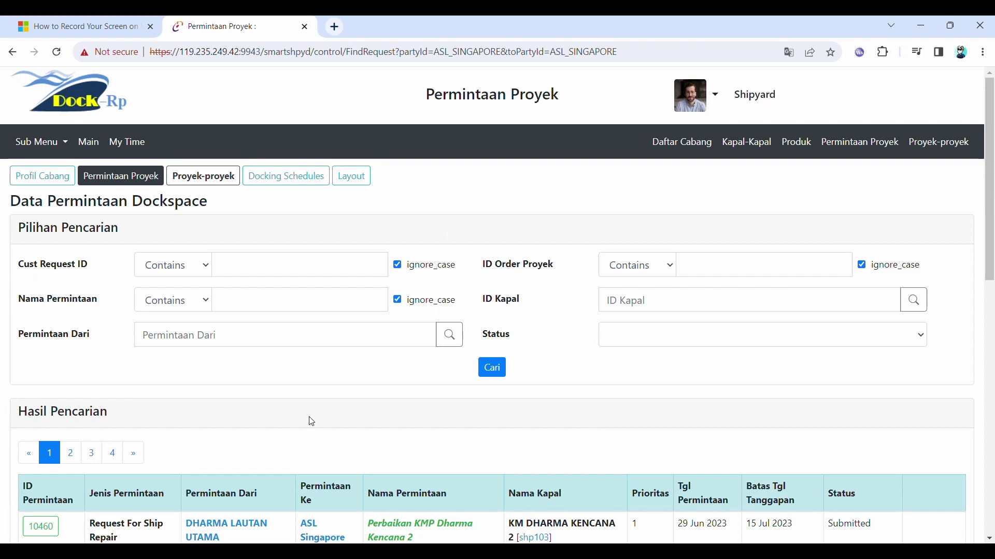
pyautogui.scroll(-1, 577, 289)
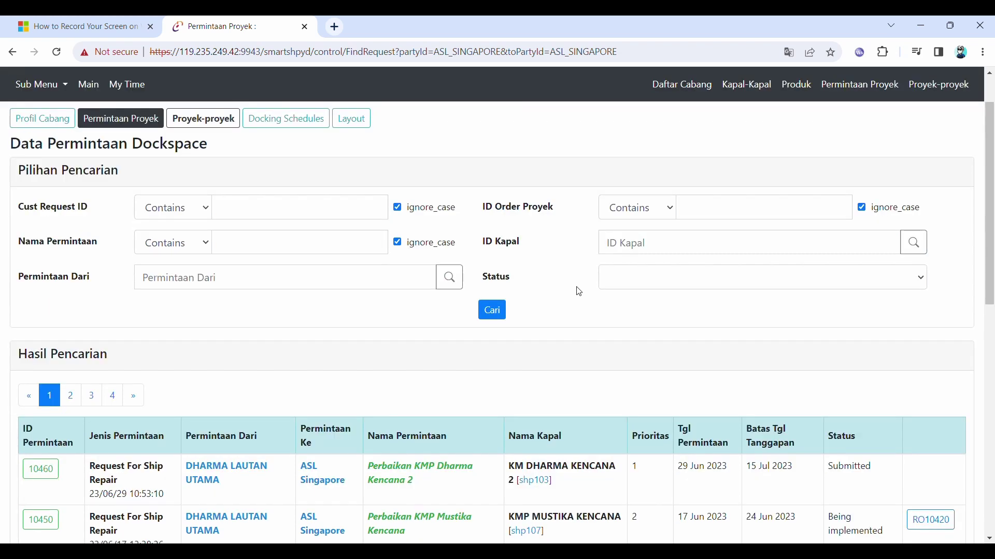
pyautogui.scroll(-2, 577, 289)
pyautogui.scroll(-2, 579, 291)
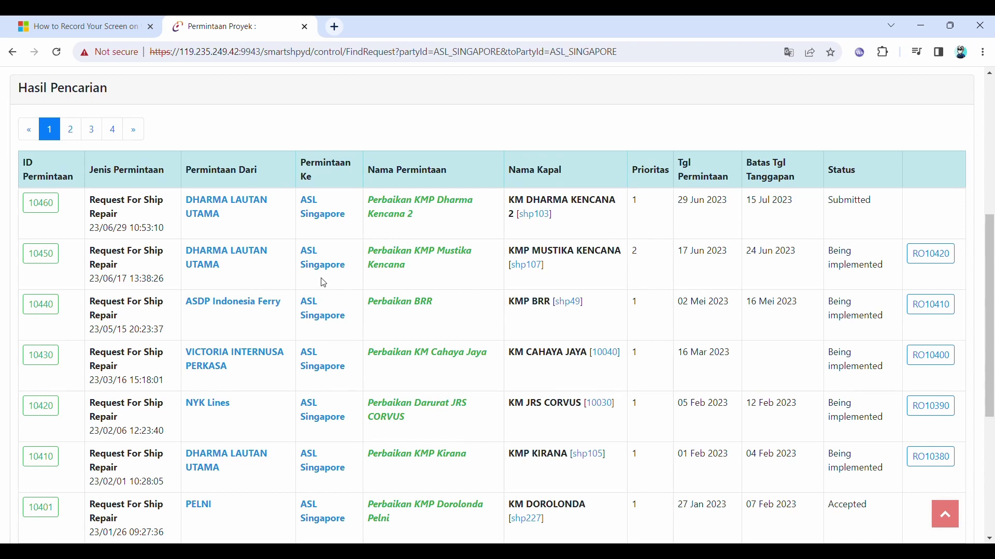
pyautogui.scroll(1, 206, 296)
pyautogui.scroll(1, 206, 294)
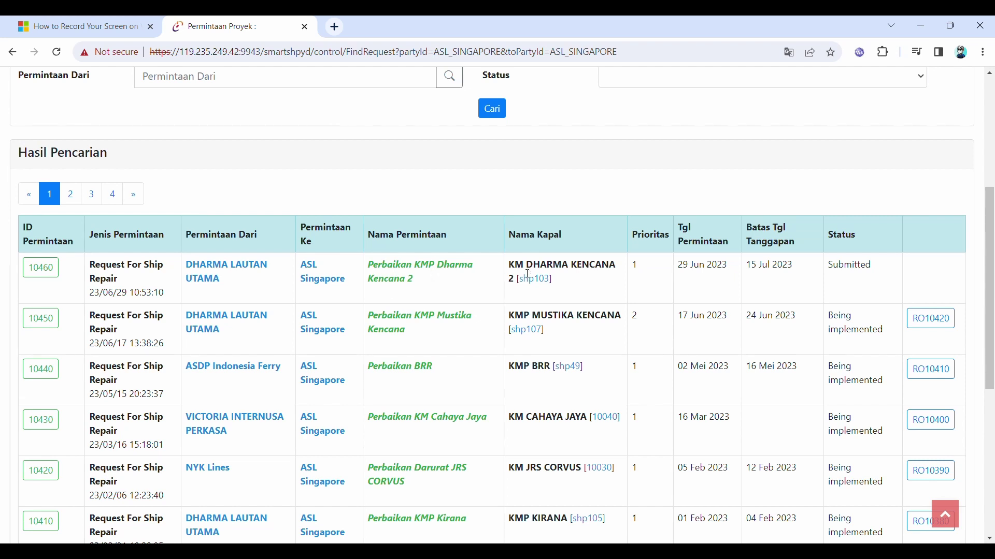
# Examine the statuses in the request list, highlighting those of the KM DHARMA KENCANA 2 and KM DOROLONDA requests.
pyautogui.moveTo(518, 271); pyautogui.dragTo(616, 276)
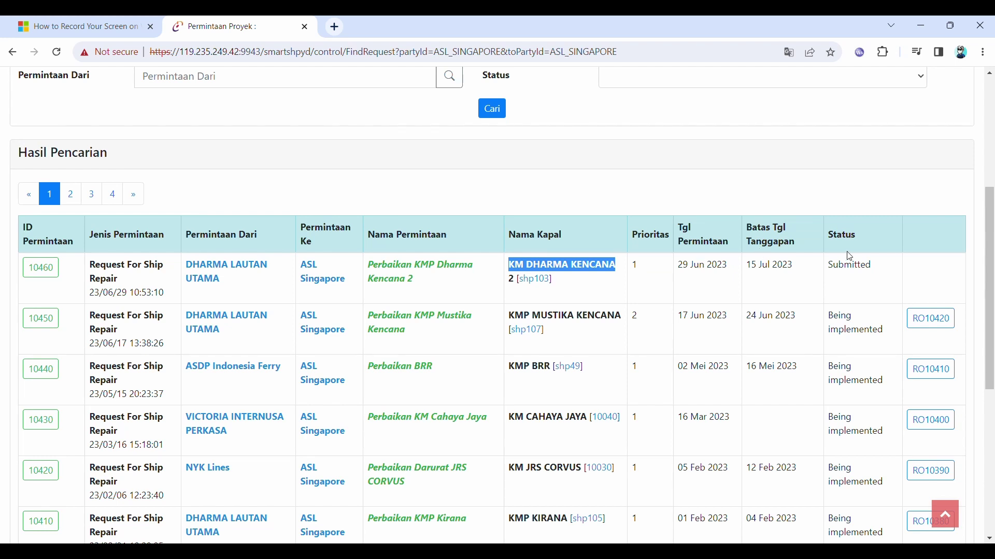
pyautogui.moveTo(828, 269); pyautogui.dragTo(879, 276)
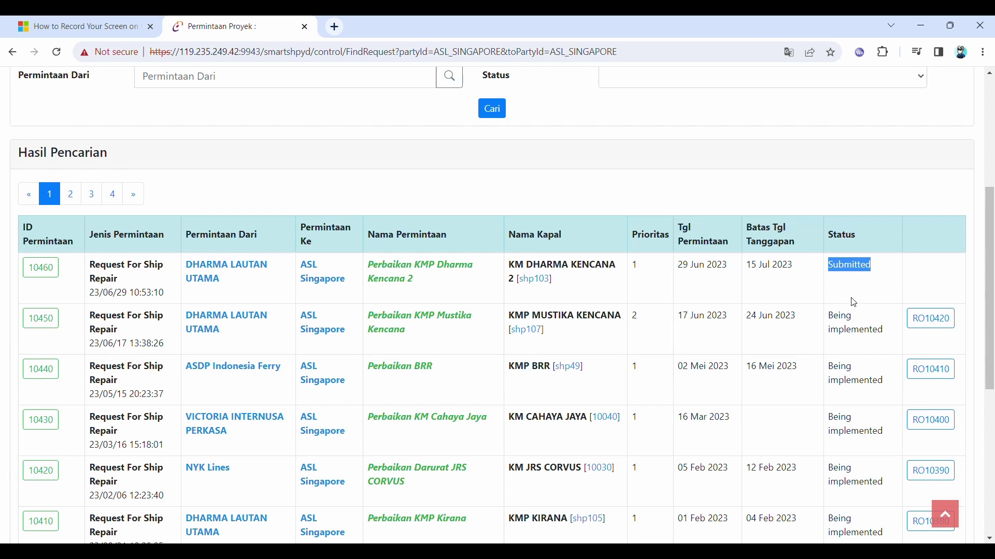
pyautogui.scroll(-3, 803, 348)
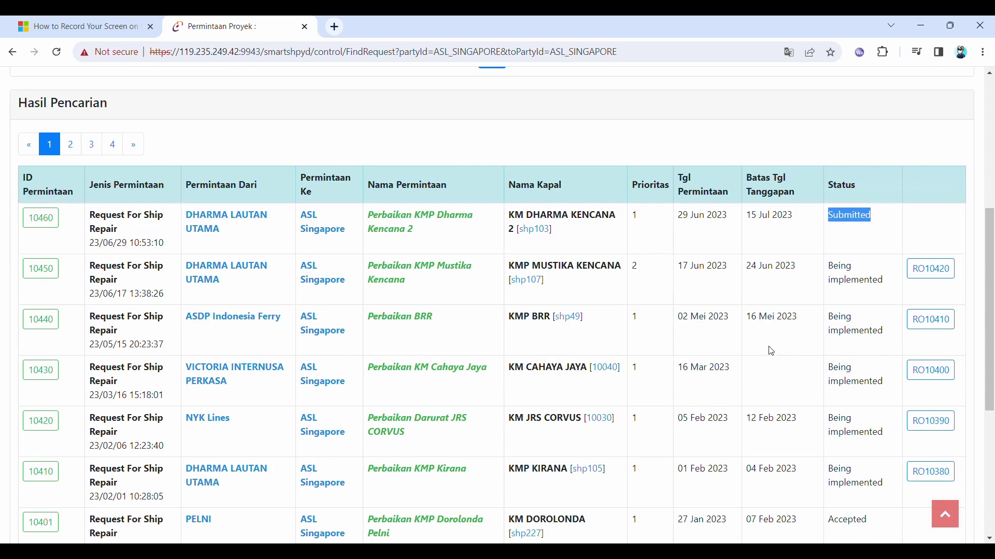
pyautogui.scroll(-1, 771, 352)
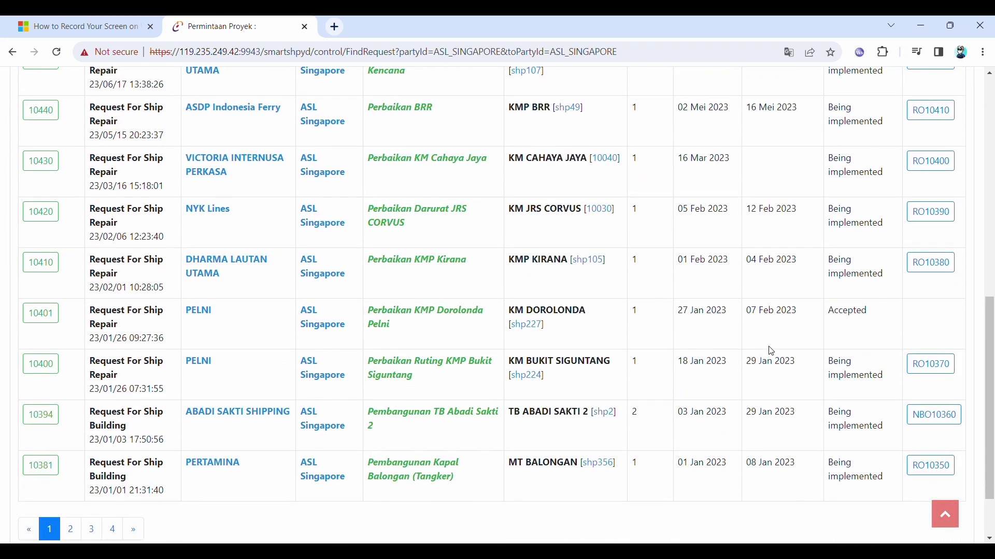
pyautogui.moveTo(830, 315); pyautogui.dragTo(875, 317)
pyautogui.scroll(1, 918, 311)
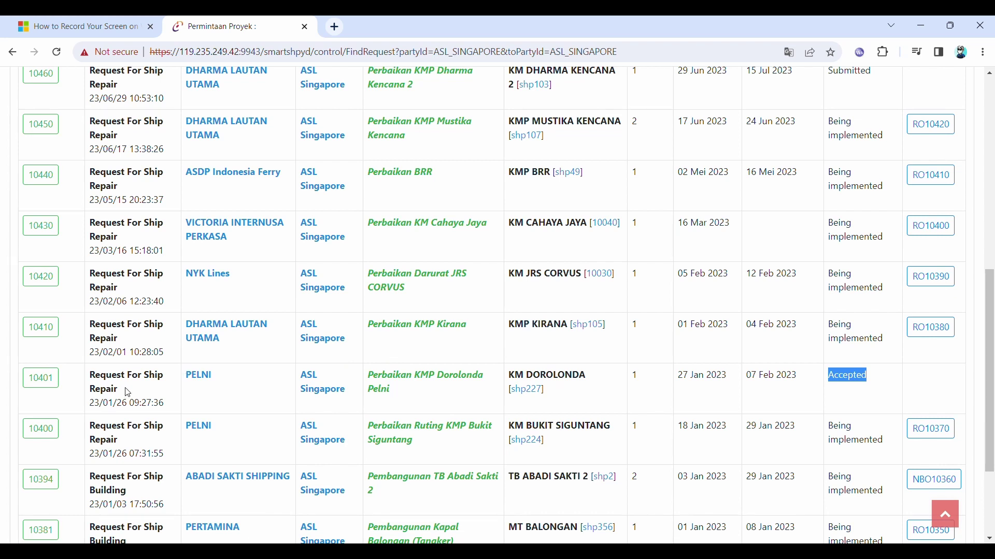
# Open the KM DOROLONDA repair request and review its type, status, status history and request items.
pyautogui.click(42, 384)
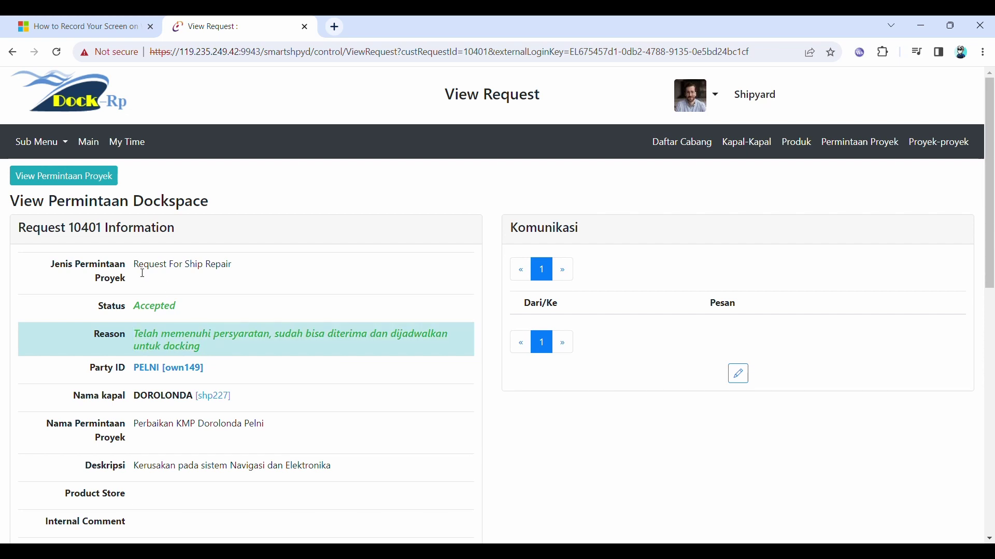
pyautogui.moveTo(143, 273); pyautogui.dragTo(228, 274)
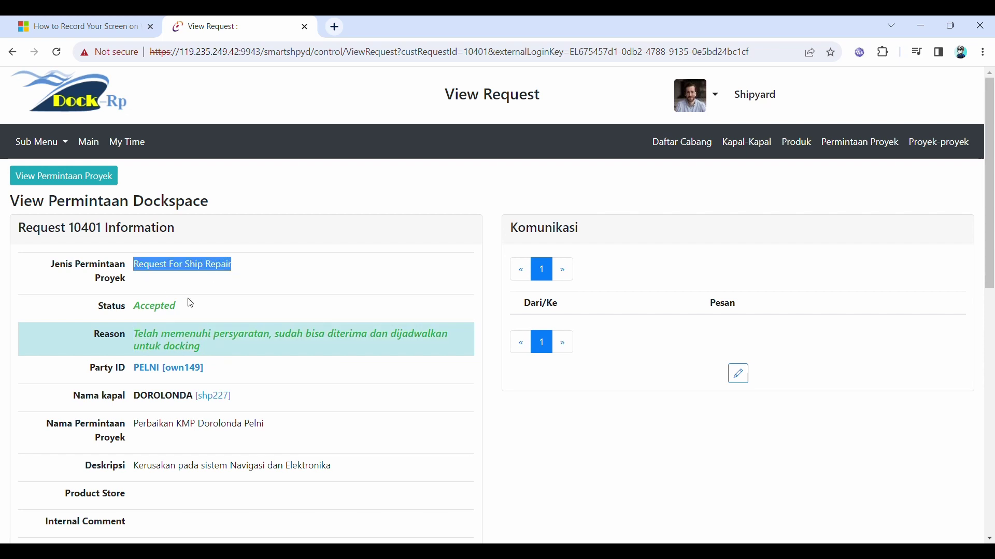
pyautogui.moveTo(136, 307); pyautogui.dragTo(177, 311)
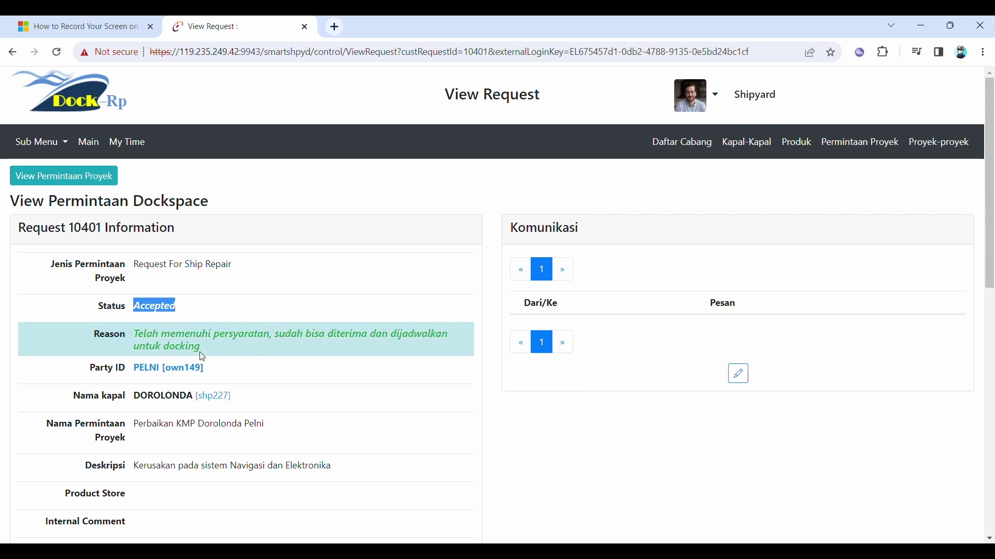
pyautogui.scroll(-5, 200, 352)
pyautogui.scroll(-3, 180, 354)
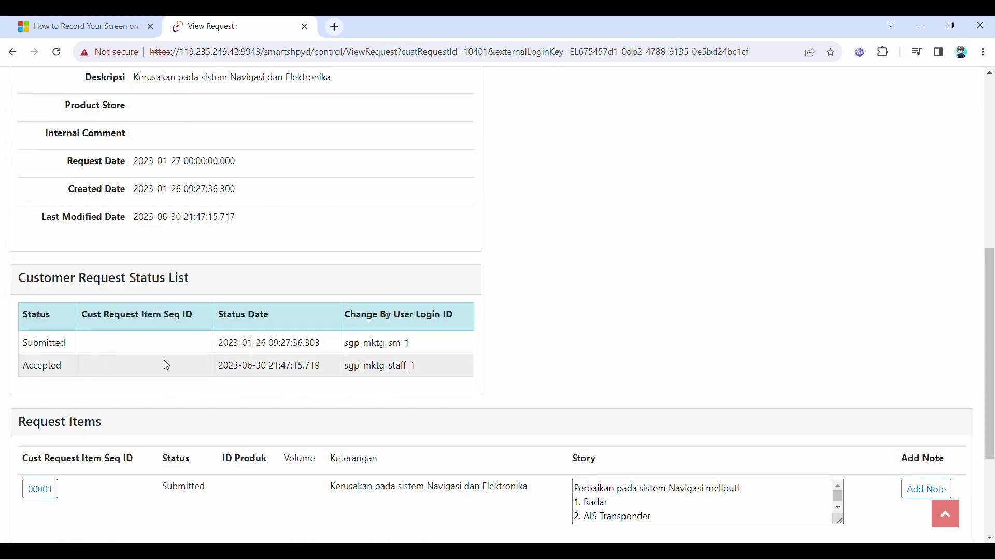
# Enlarge the Story box of the DOROLONDA request item to read its full text, and check the request item notes.
pyautogui.scroll(-3, 163, 360)
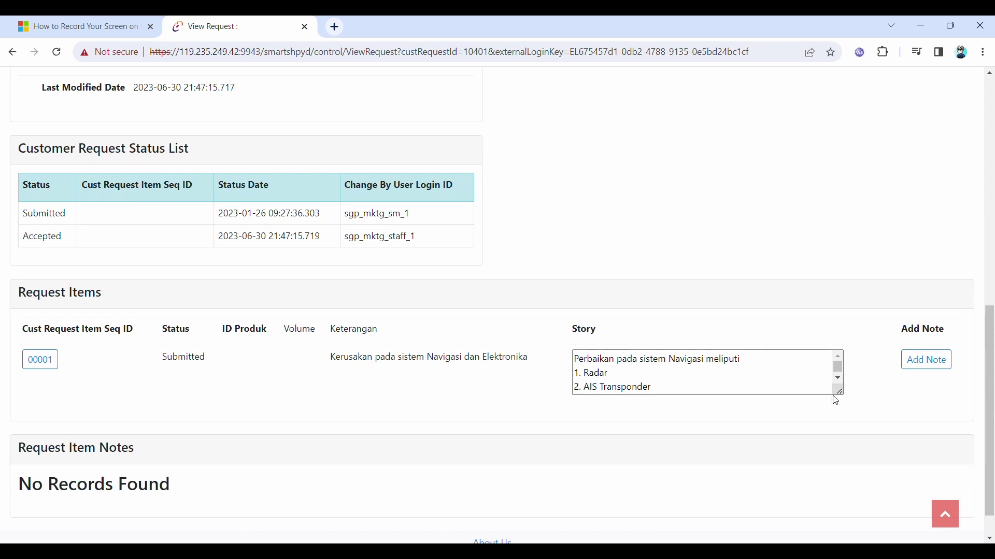
pyautogui.moveTo(839, 392); pyautogui.dragTo(835, 473)
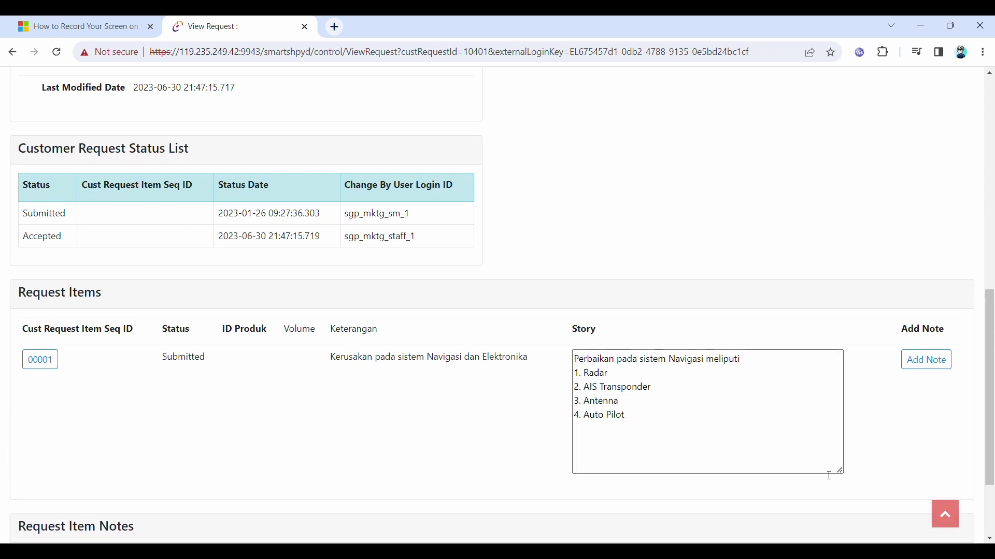
pyautogui.scroll(-2, 431, 441)
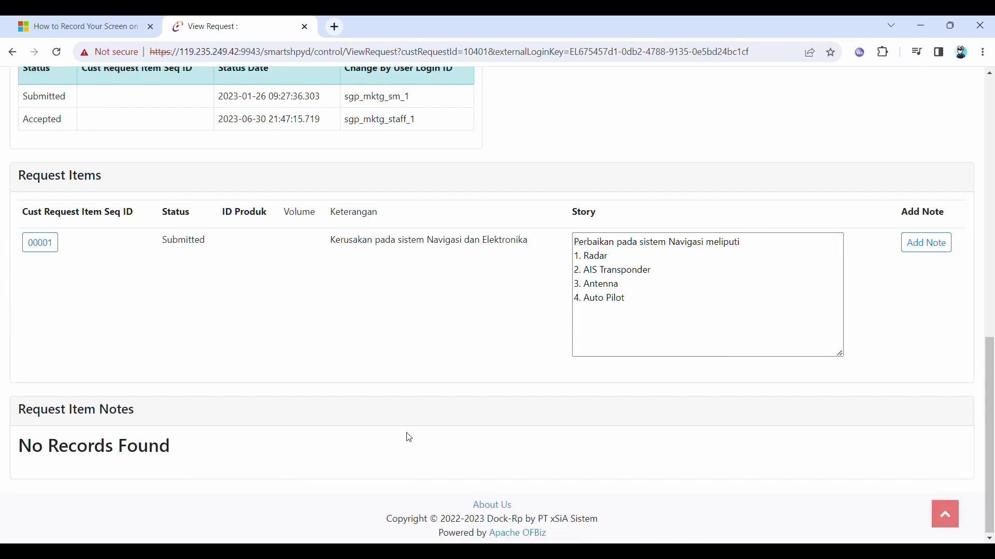
pyautogui.scroll(12, 407, 435)
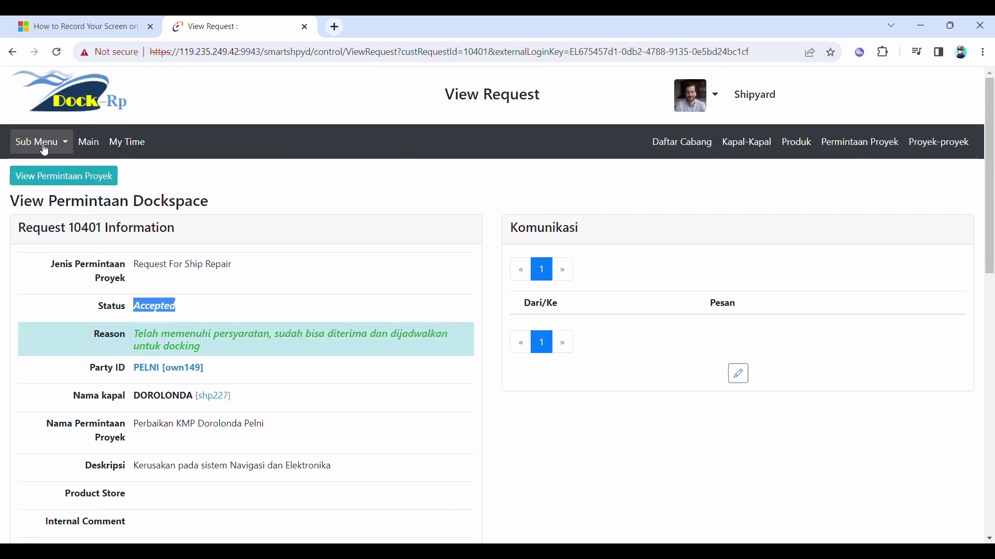
# Return to the ASL Singapore request list and open the branch's project list.
pyautogui.click(13, 53)
pyautogui.scroll(9, 186, 252)
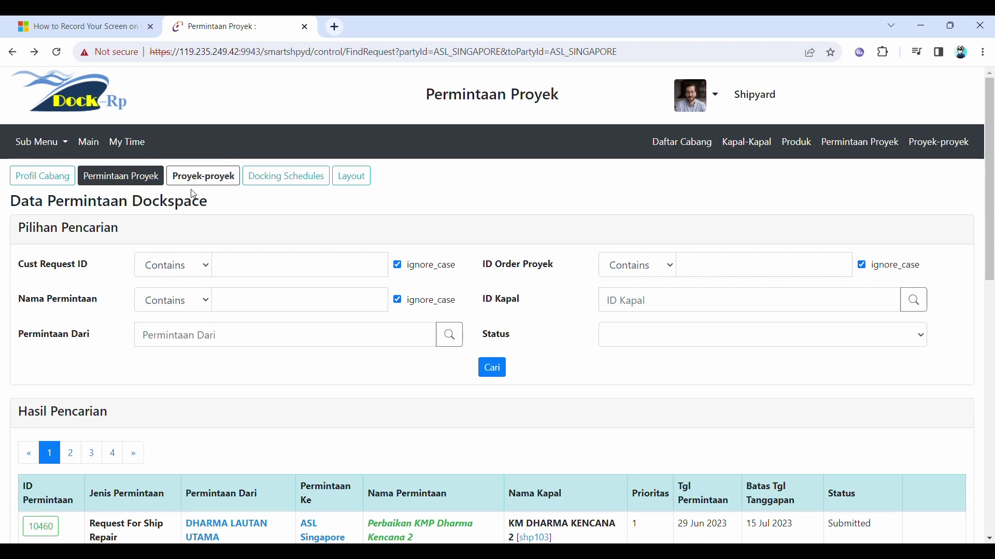
pyautogui.click(207, 182)
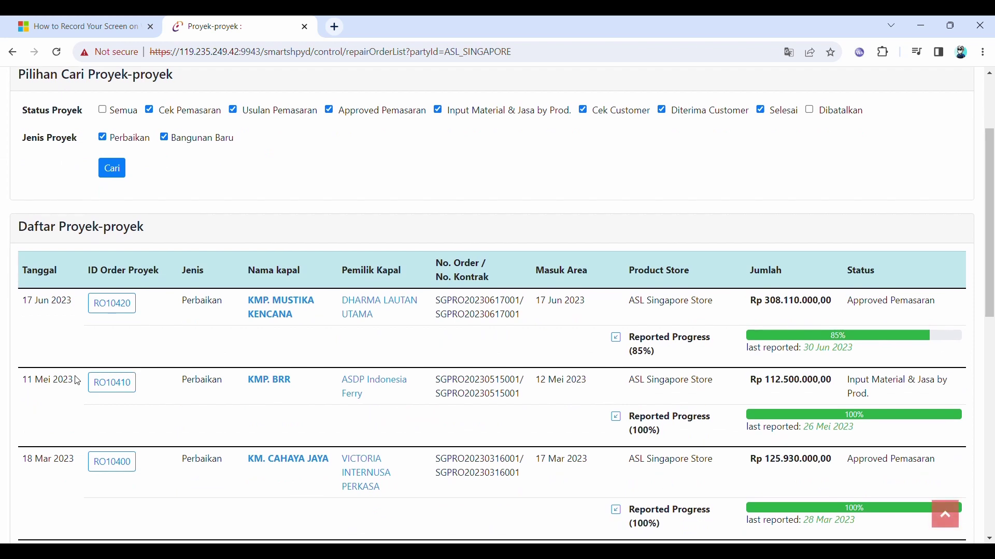
# Filter the project list to show only Bangunan Baru projects by excluding the Perbaikan type.
pyautogui.scroll(3, 340, 344)
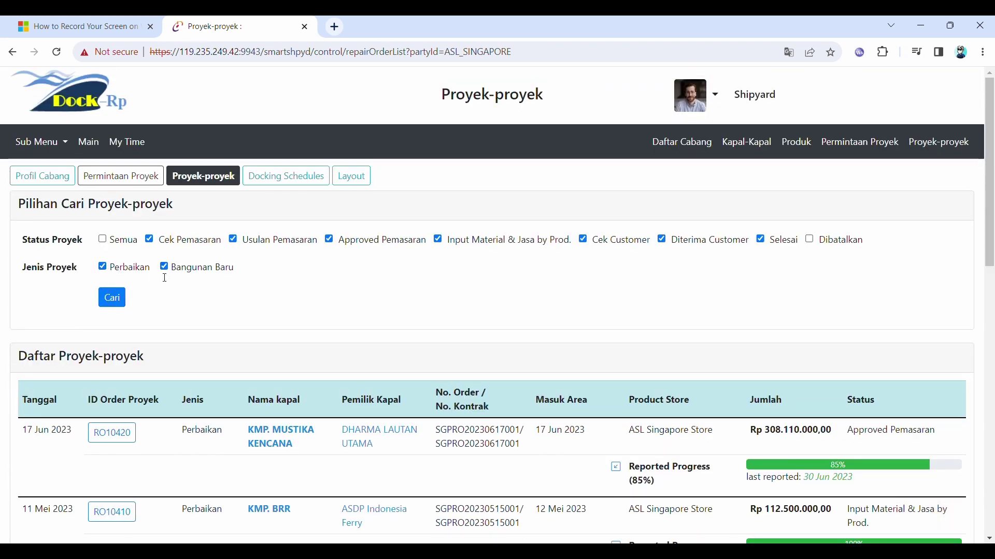
pyautogui.click(106, 267)
pyautogui.click(111, 296)
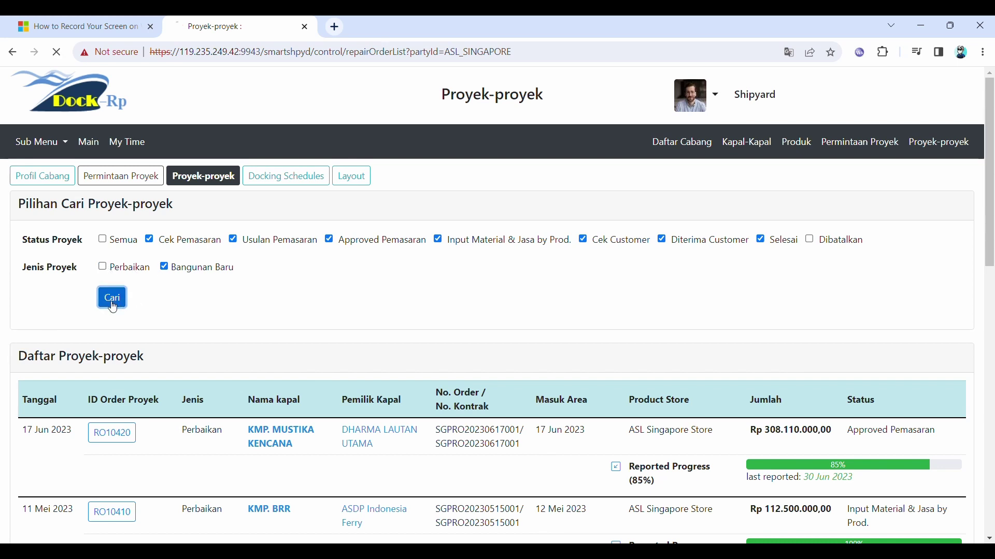
pyautogui.scroll(-1, 129, 340)
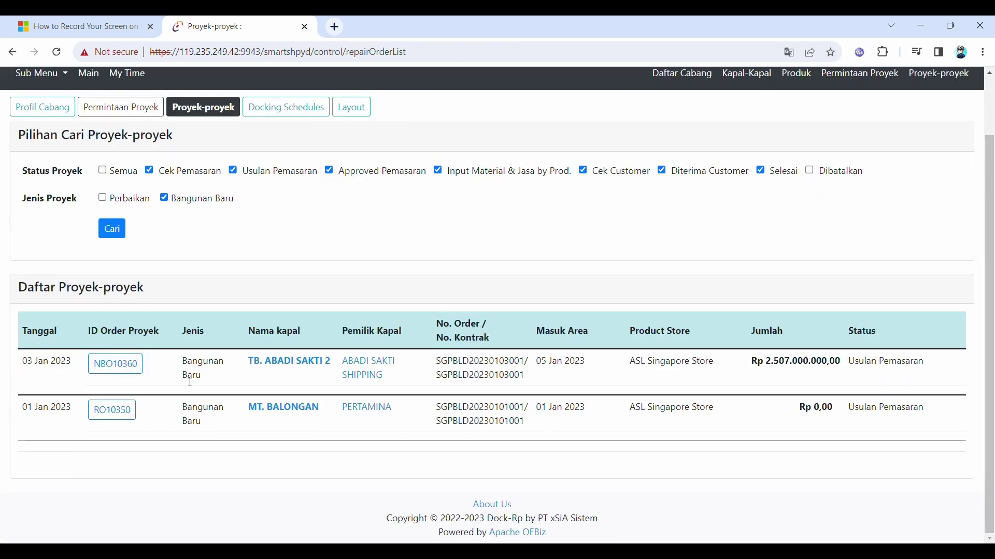
# Filter the list to Perbaikan projects with status Usulan Pemasaran or Approved Pemasaran only, and look through the matching projects.
pyautogui.scroll(1, 210, 366)
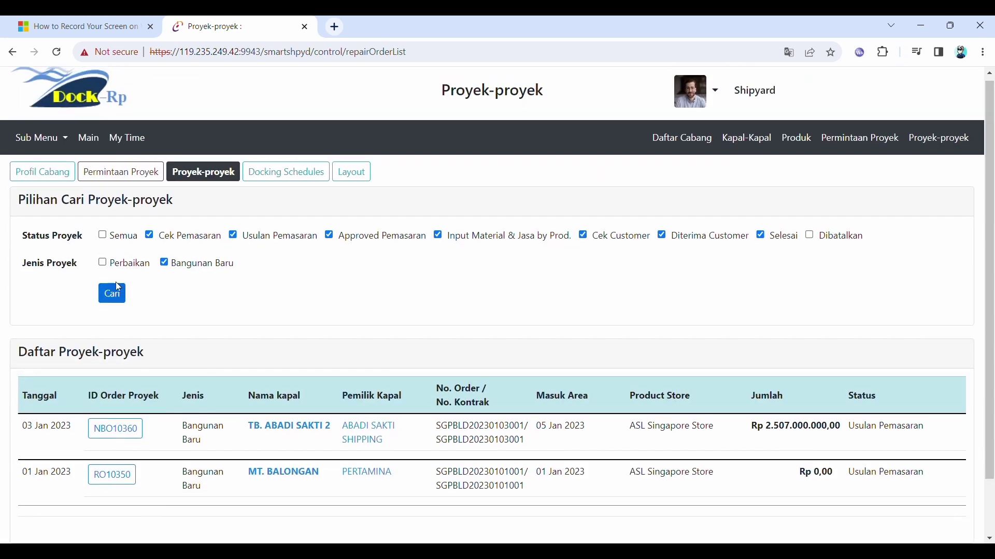
pyautogui.click(105, 266)
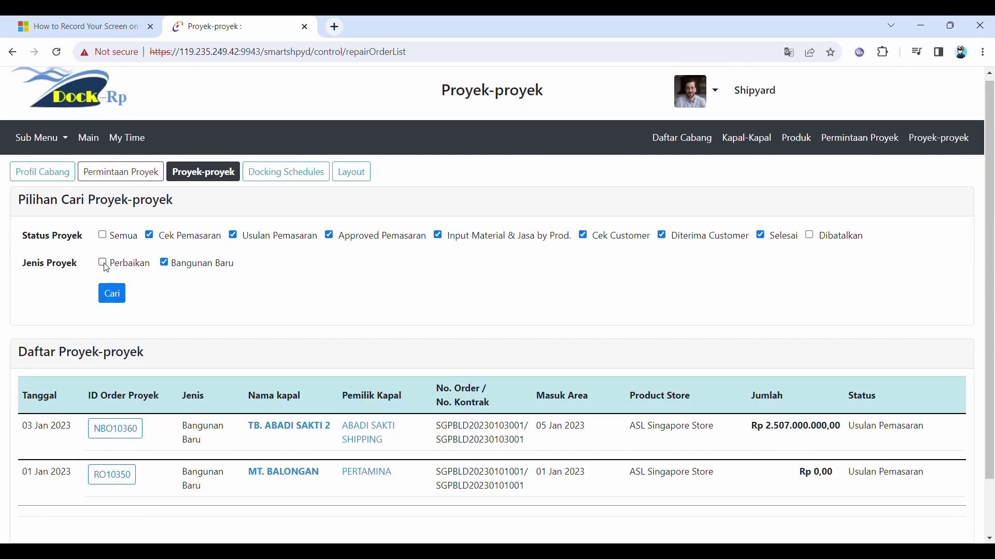
pyautogui.click(164, 263)
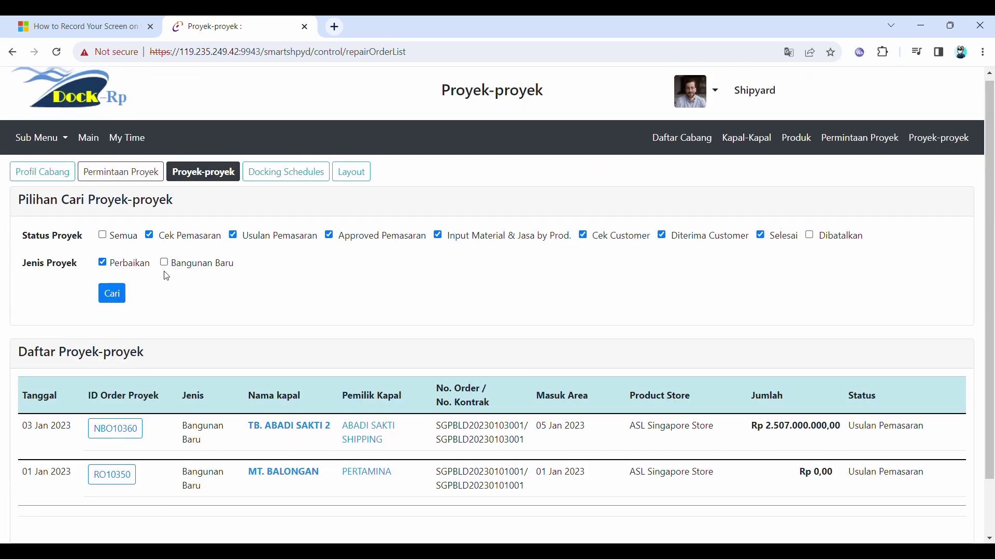
pyautogui.click(104, 238)
pyautogui.click(103, 236)
pyautogui.click(329, 238)
pyautogui.click(234, 236)
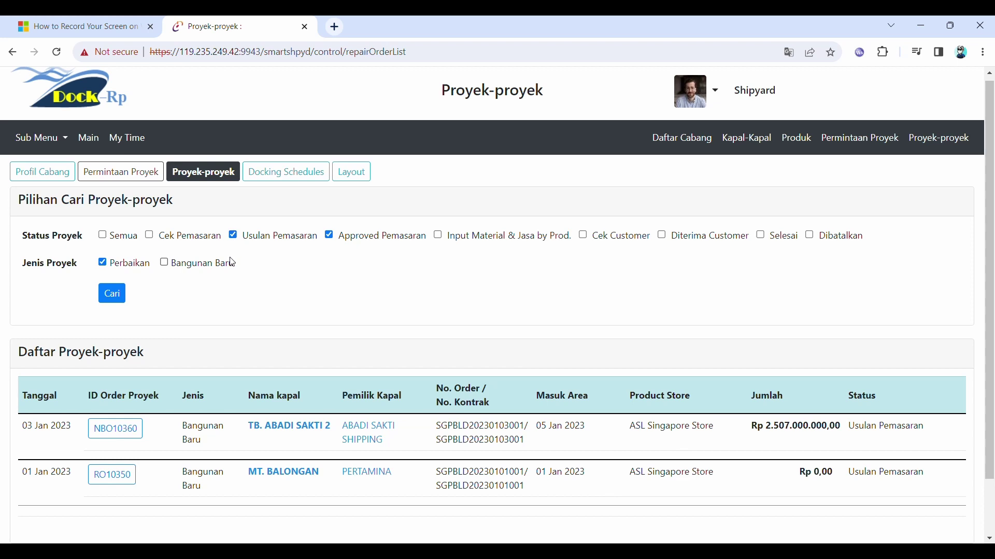
pyautogui.click(123, 300)
pyautogui.scroll(-2, 161, 377)
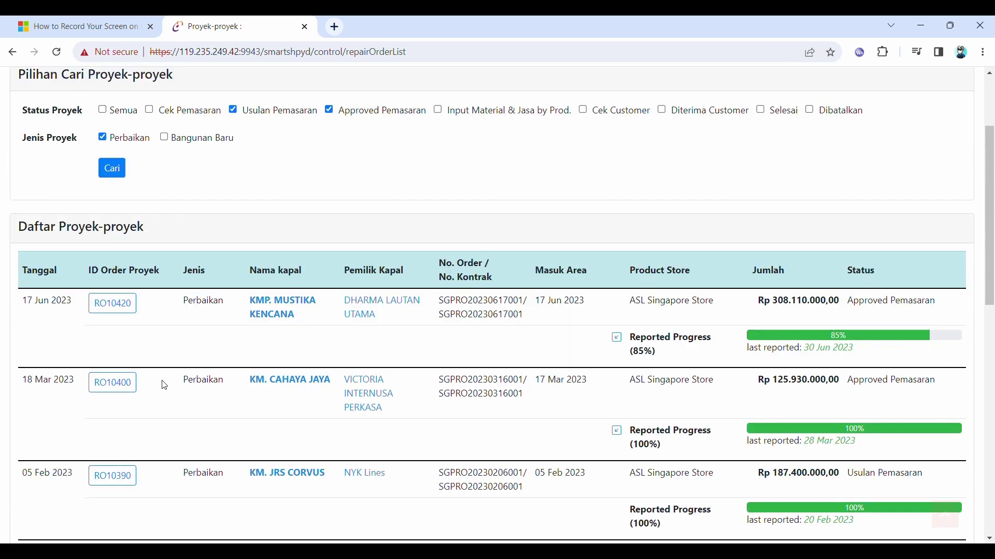
pyautogui.scroll(-9, 165, 385)
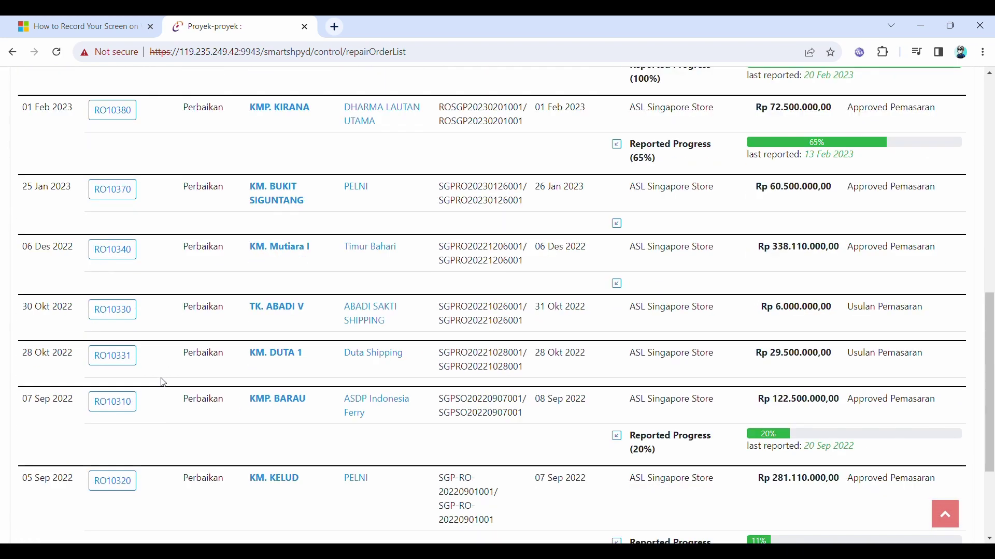
pyautogui.scroll(7, 163, 382)
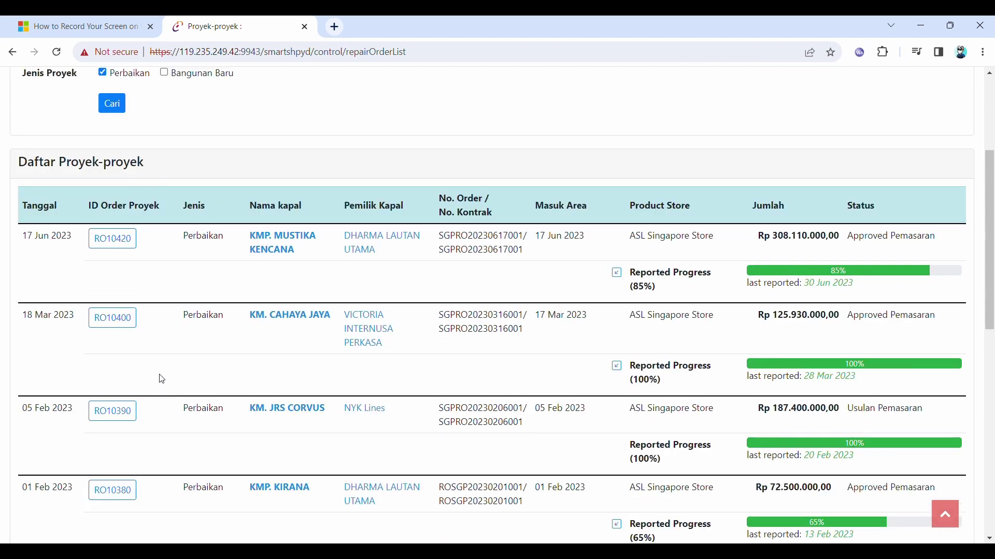
pyautogui.scroll(4, 162, 380)
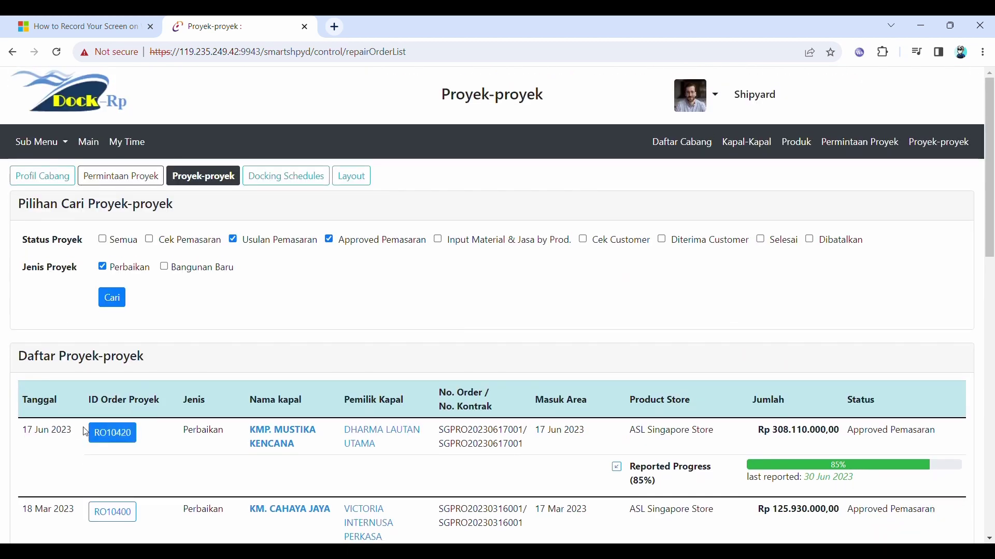
# Examine the amounts, statuses and reported progress in the repair project list, highlighting the amount of the KMP. MUSTIKA KENCANA project.
pyautogui.scroll(-1, 62, 409)
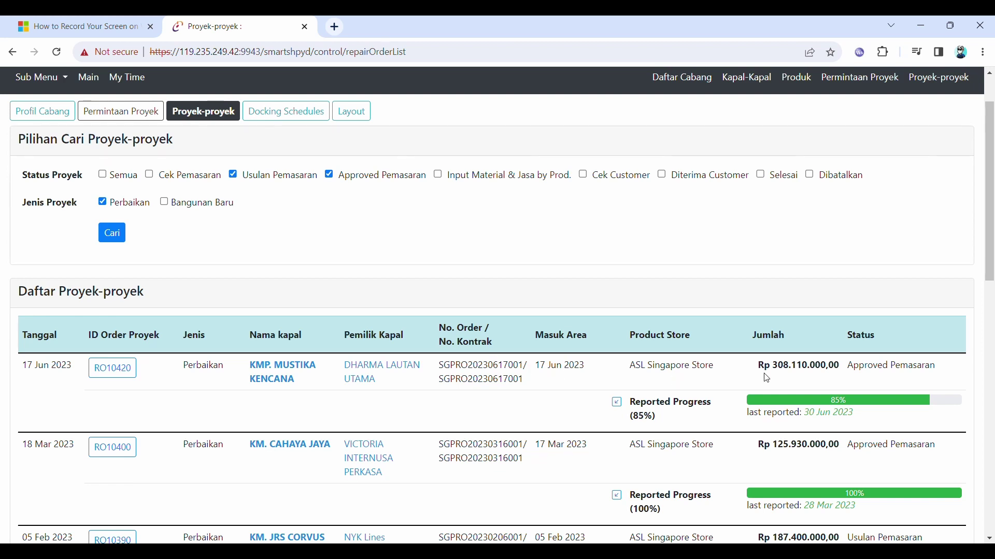
pyautogui.moveTo(778, 371); pyautogui.dragTo(844, 374)
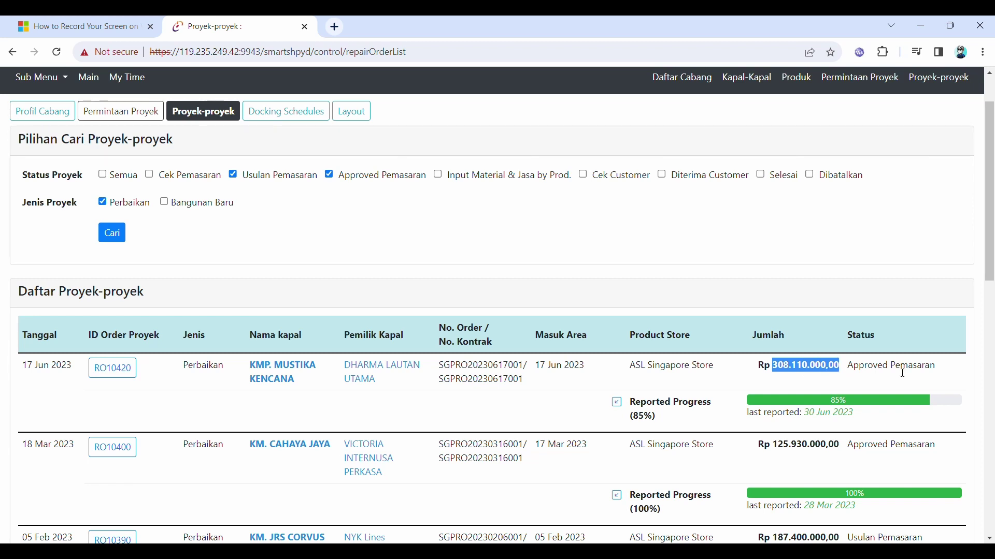
pyautogui.scroll(-2, 903, 373)
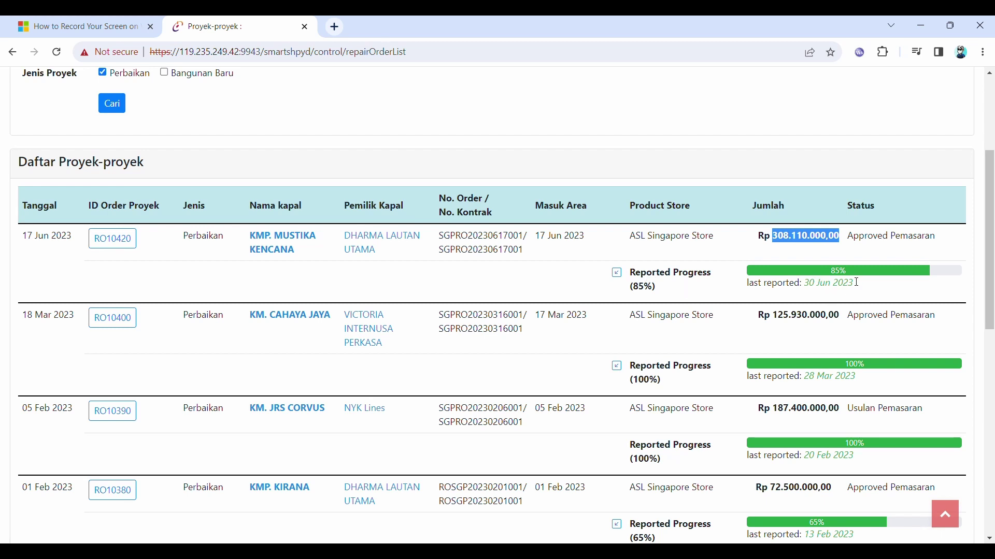
pyautogui.scroll(-1, 828, 298)
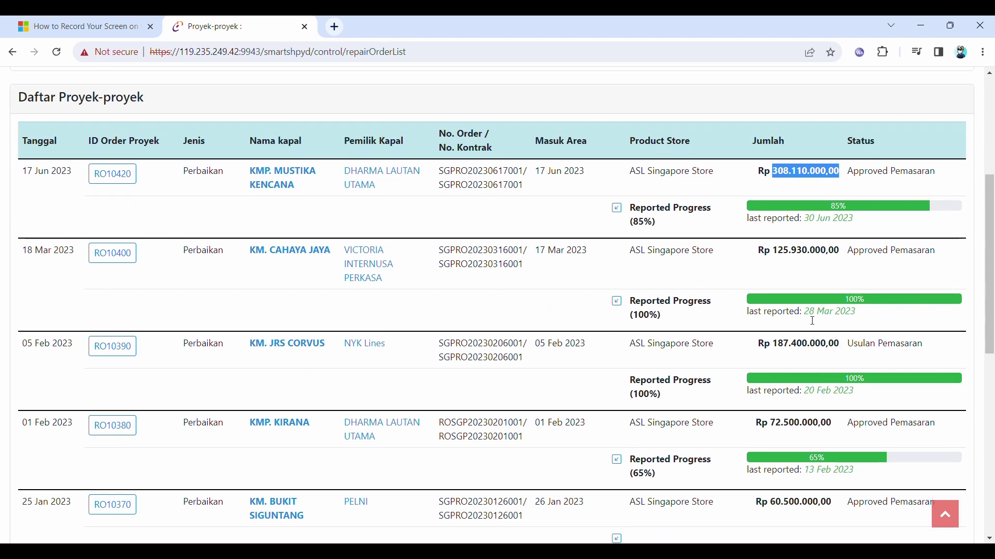
pyautogui.scroll(-1, 820, 364)
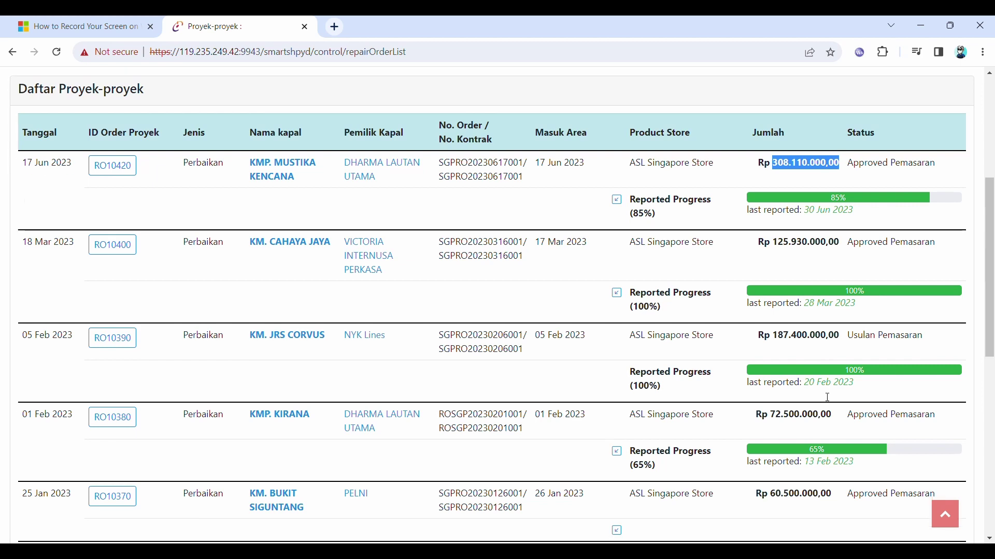
pyautogui.scroll(-5, 817, 396)
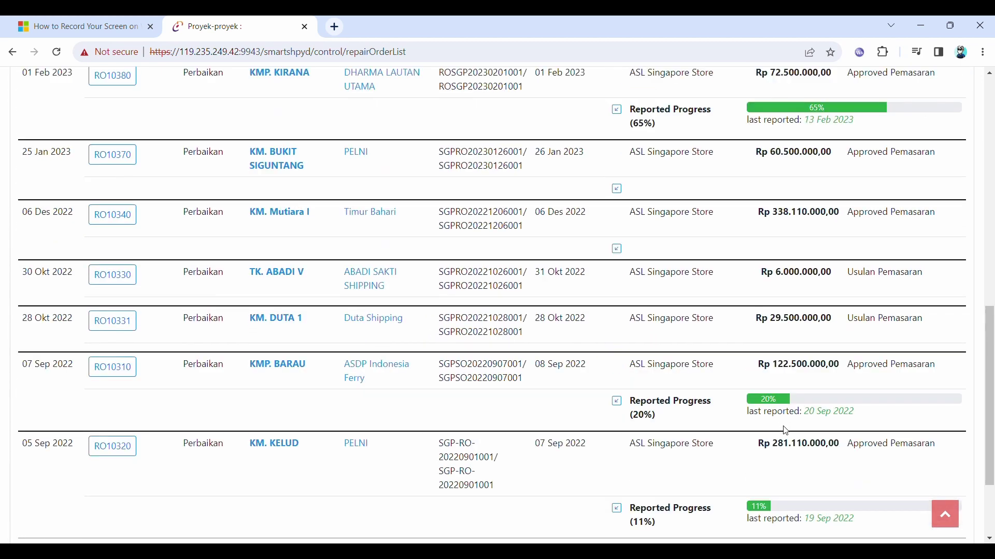
pyautogui.scroll(7, 782, 426)
pyautogui.scroll(3, 775, 406)
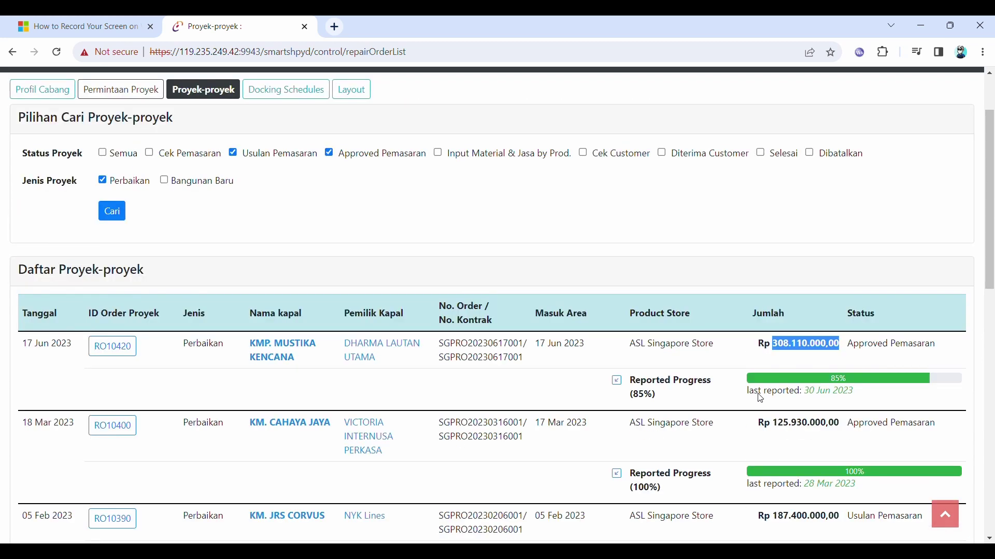
pyautogui.scroll(-2, 757, 393)
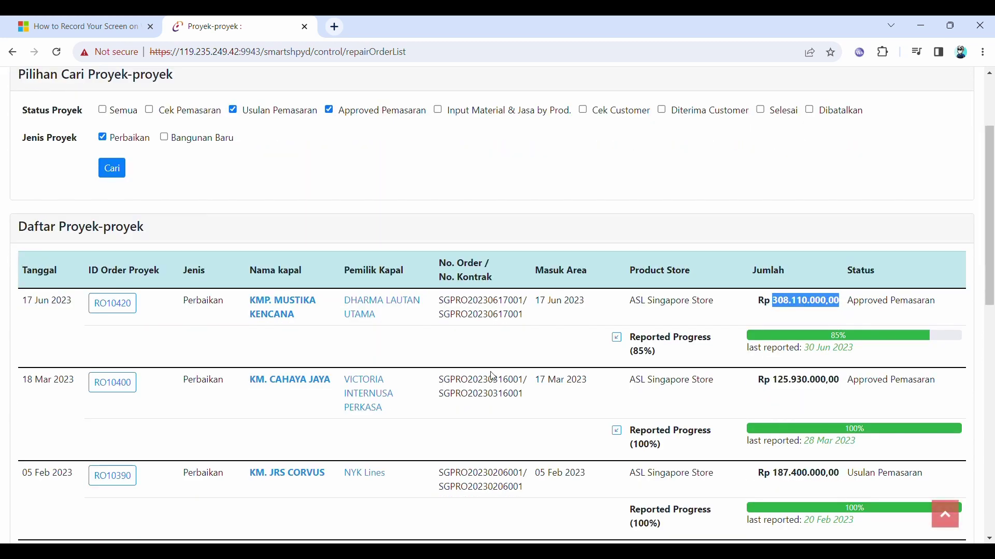
pyautogui.click(493, 317)
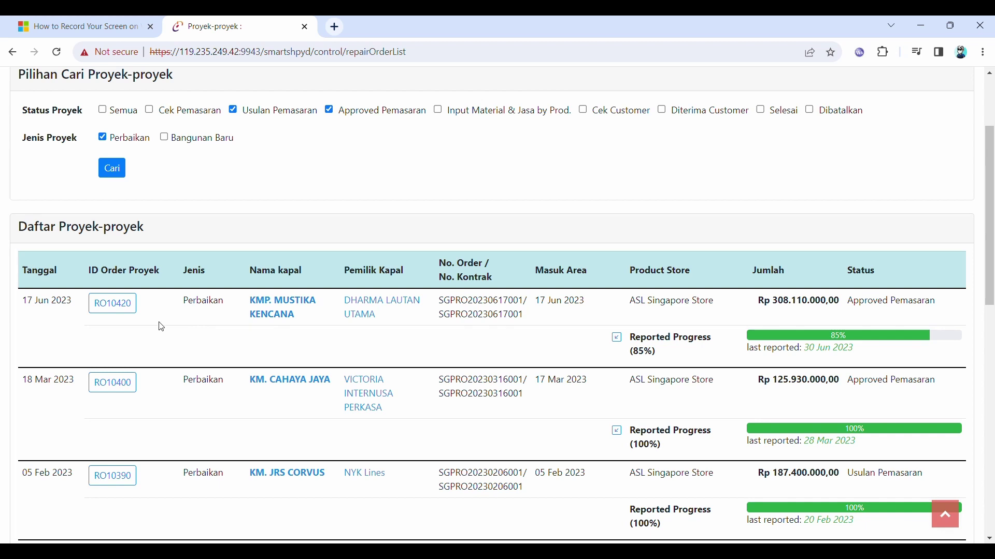
# Open the KMP. MUSTIKA KENCANA repair project and review its ship data, docking dates and S-curve progress graph.
pyautogui.click(123, 313)
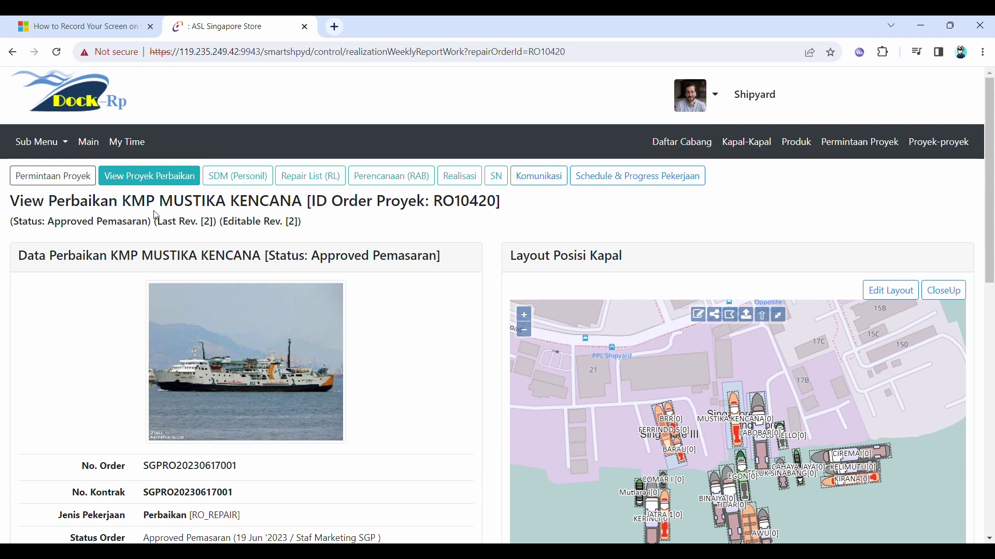
pyautogui.scroll(-1, 388, 321)
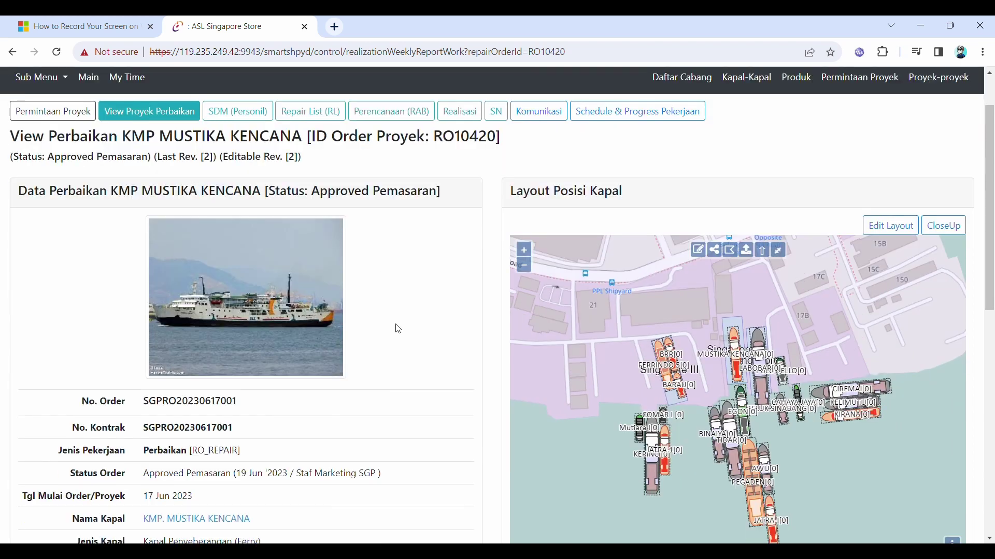
pyautogui.scroll(-2, 279, 442)
pyautogui.scroll(-1, 249, 441)
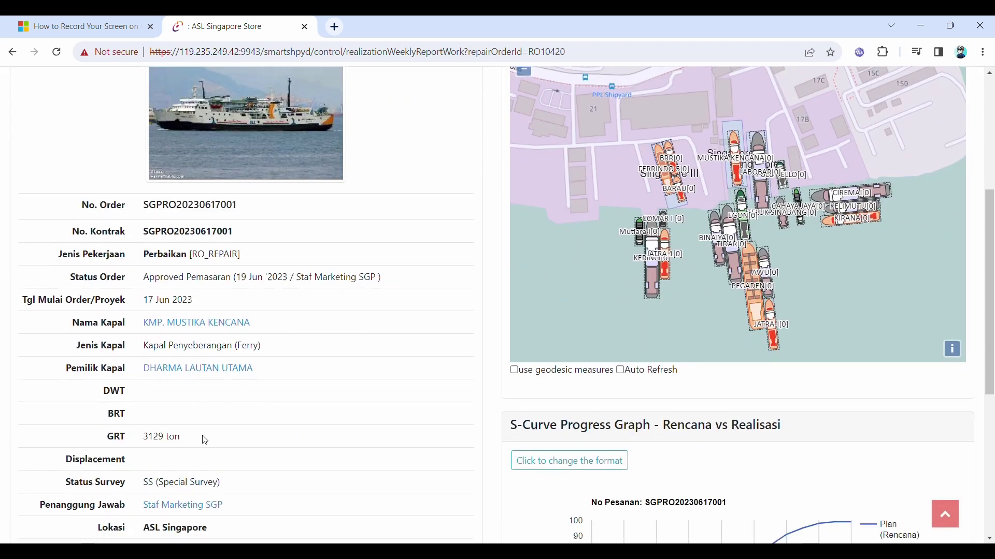
pyautogui.scroll(-3, 171, 438)
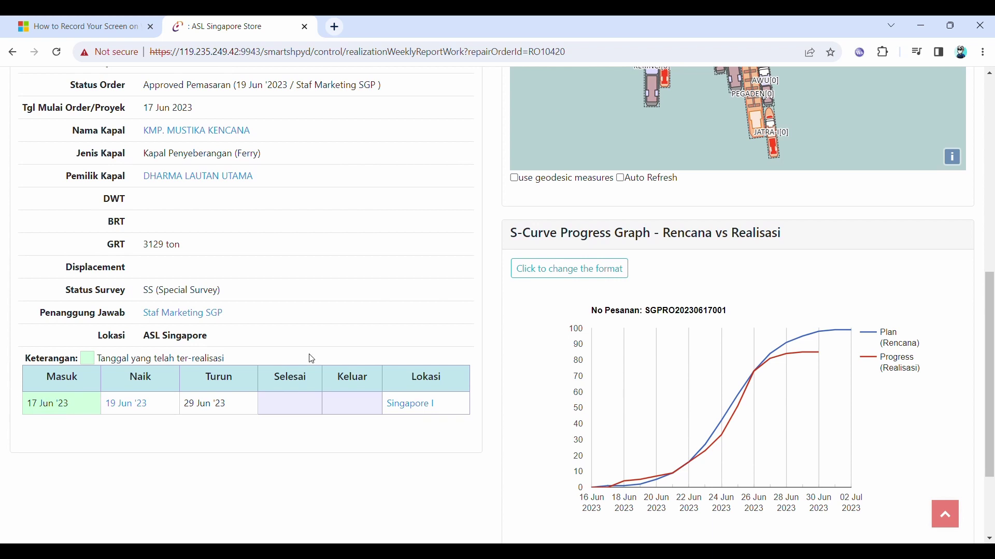
pyautogui.scroll(8, 140, 429)
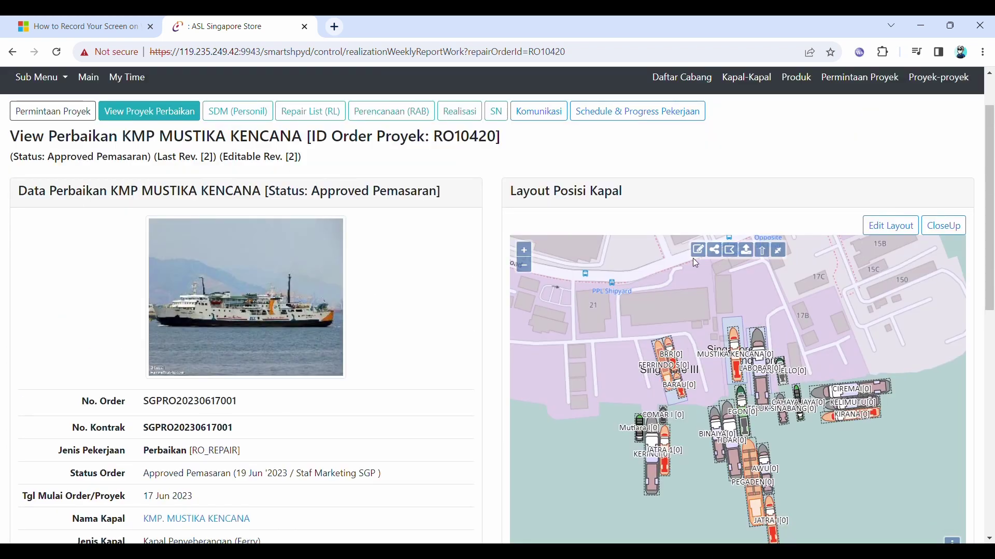
# Show the close-up of MUSTIKA KENCANA on the ship position map, enlarge the map and read its repair details down to the work scope chart.
pyautogui.scroll(-3, 400, 340)
pyautogui.scroll(1, 402, 343)
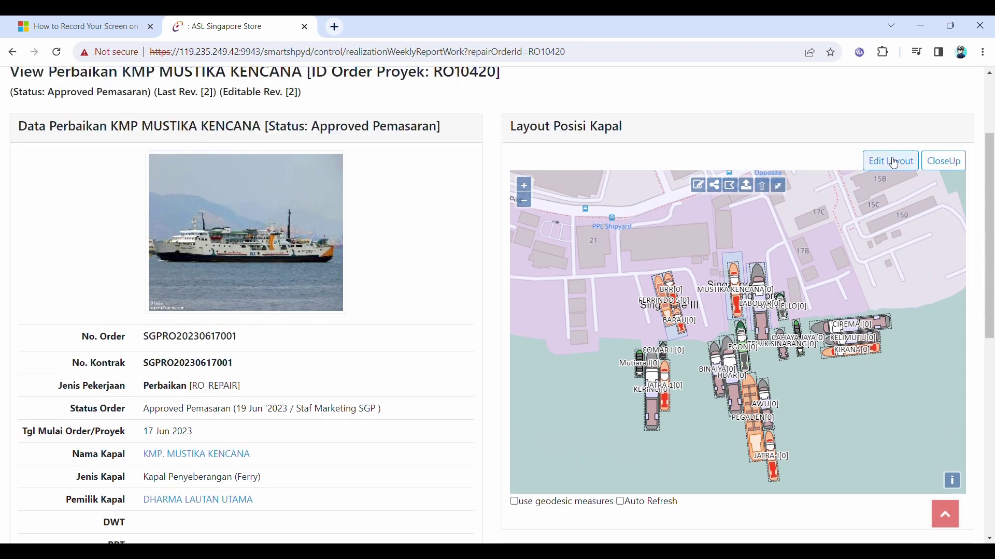
pyautogui.click(952, 166)
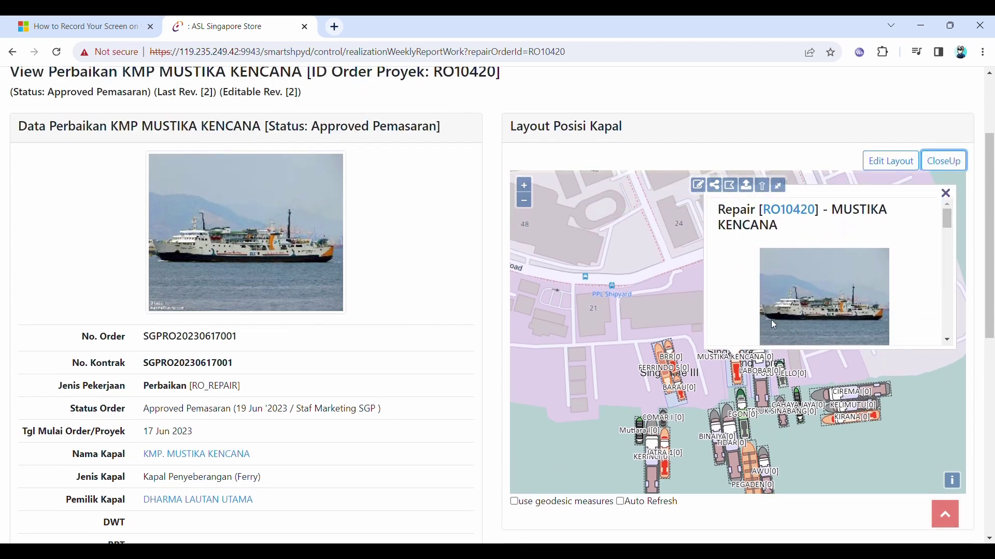
pyautogui.moveTo(713, 375); pyautogui.dragTo(640, 361)
pyautogui.scroll(1, 664, 364)
pyautogui.scroll(1, 664, 364)
pyautogui.scroll(-6, 720, 280)
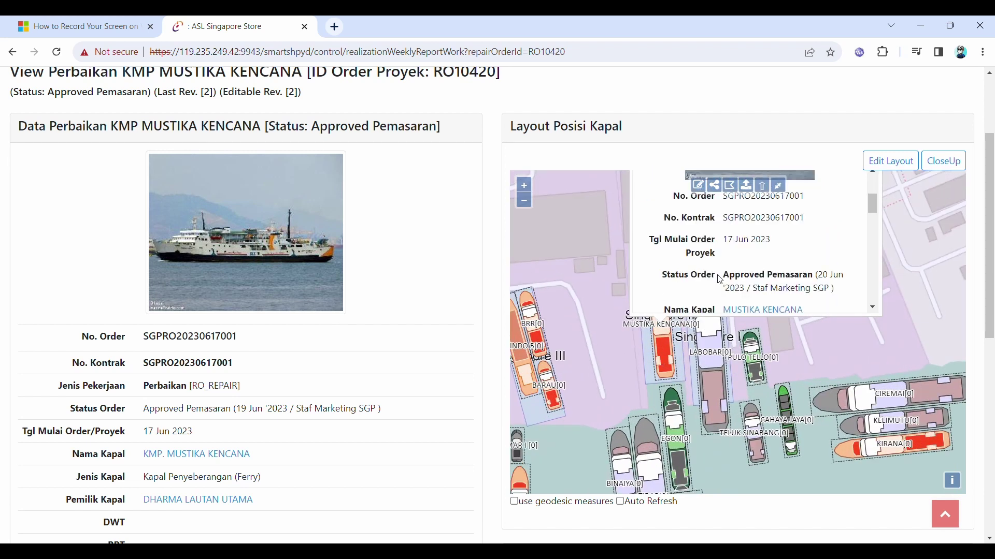
pyautogui.scroll(-3, 720, 280)
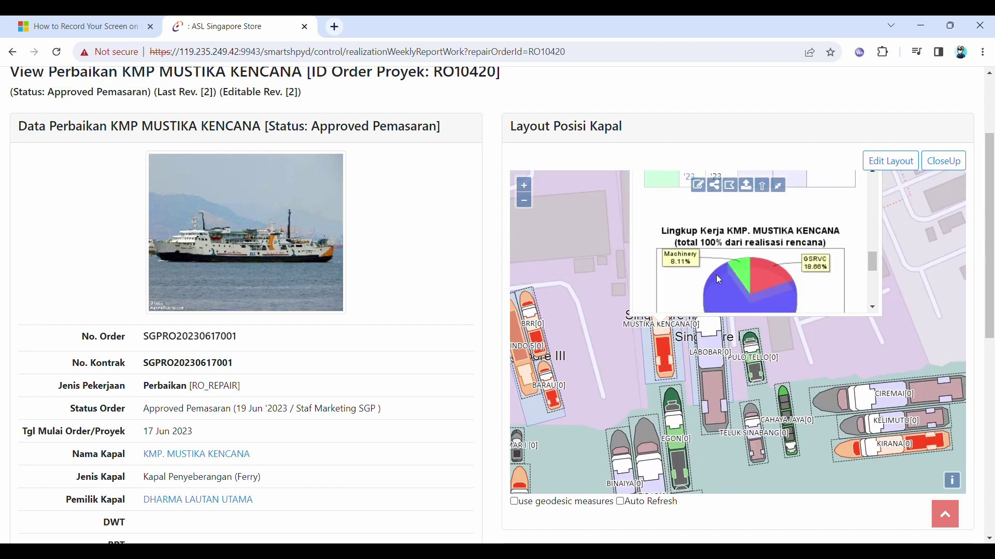
# Examine the planned and realised progress points along the S-curve graph of the MUSTIKA KENCANA repair.
pyautogui.scroll(-8, 421, 349)
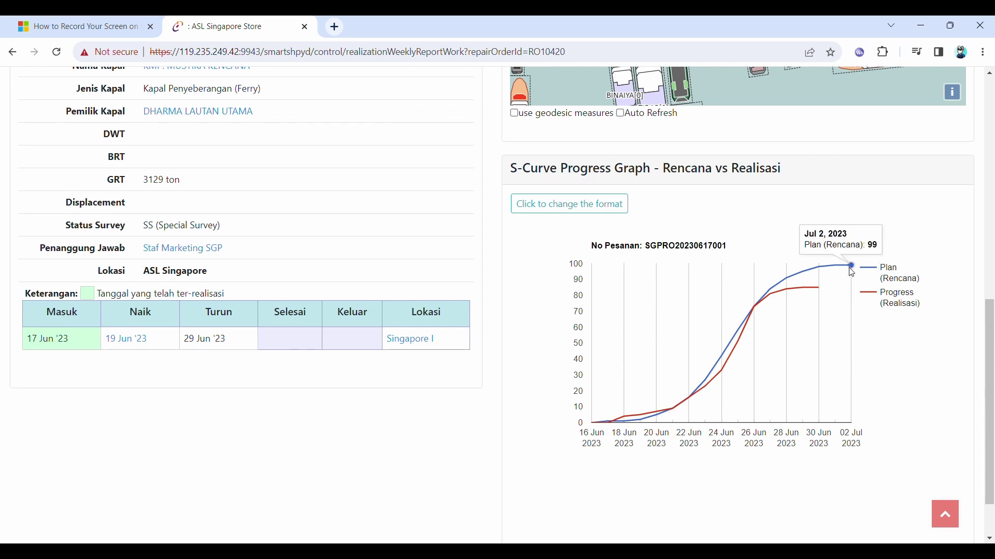
pyautogui.moveTo(821, 270)
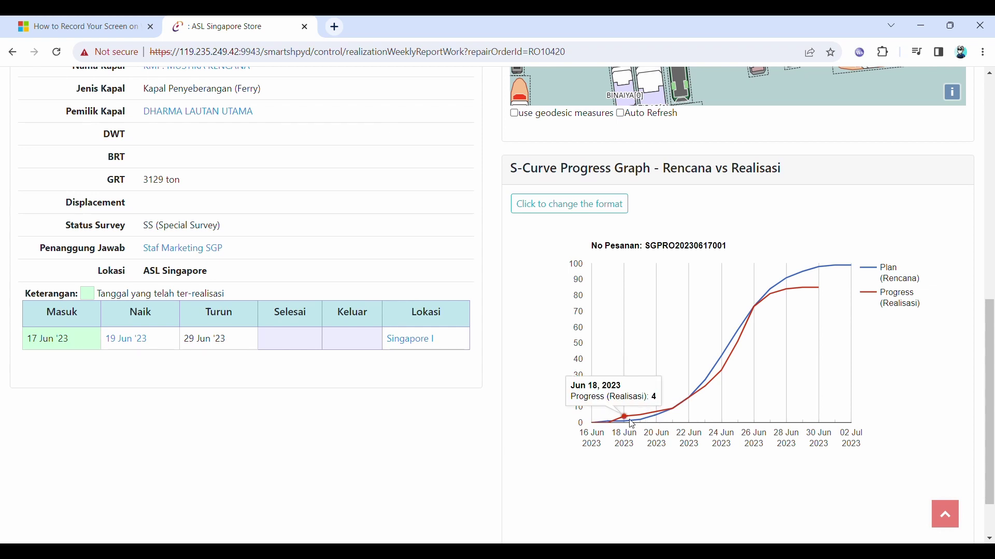
pyautogui.moveTo(674, 414)
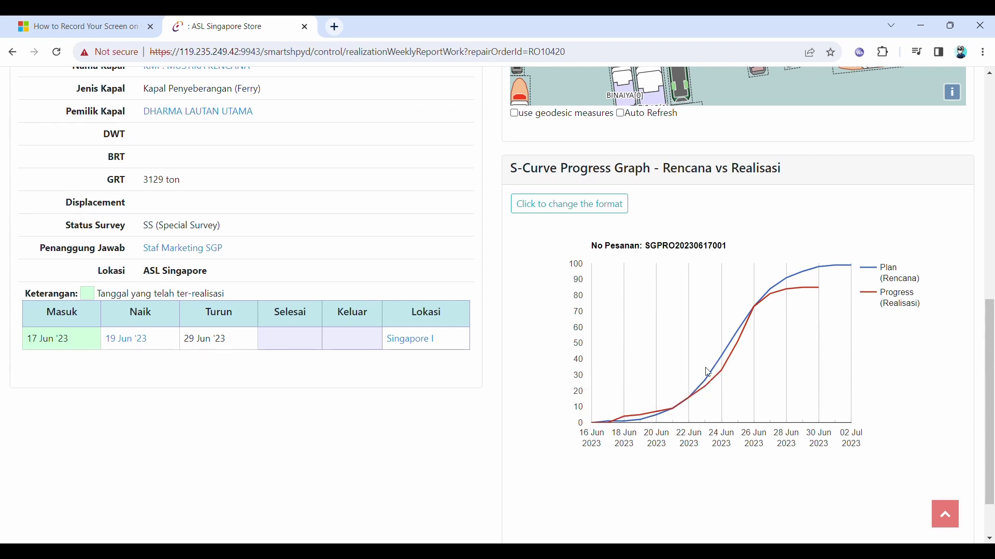
pyautogui.moveTo(744, 340)
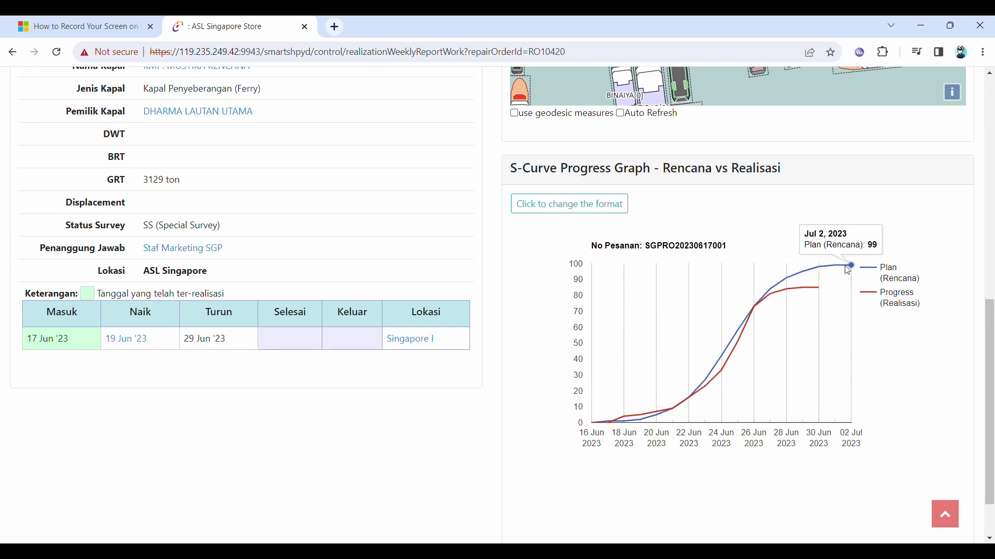
pyautogui.moveTo(815, 303)
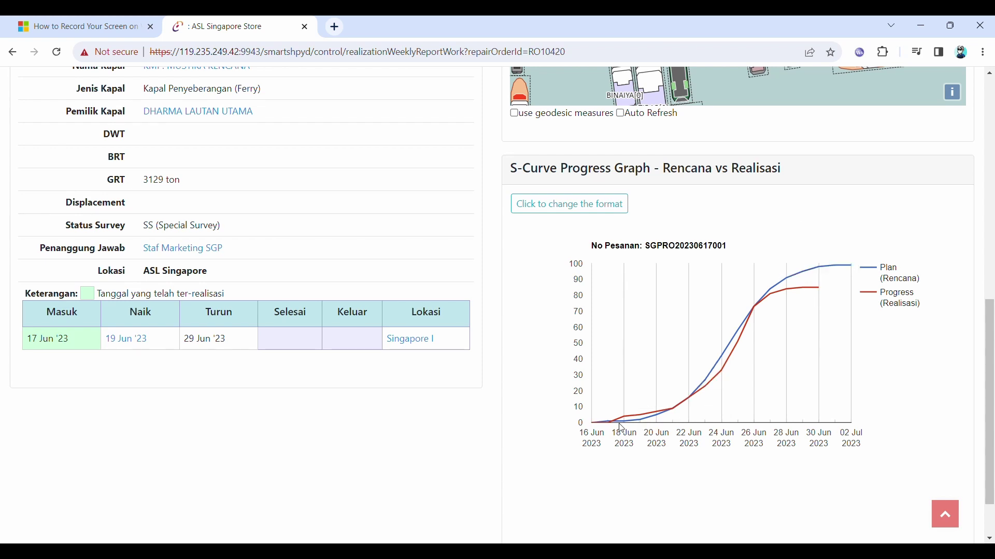
pyautogui.moveTo(645, 421)
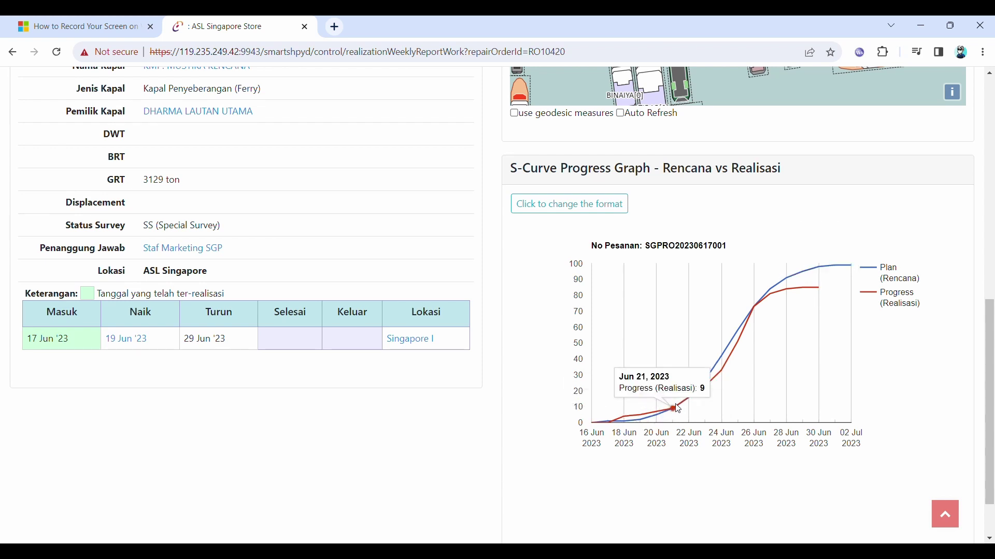
pyautogui.moveTo(714, 388)
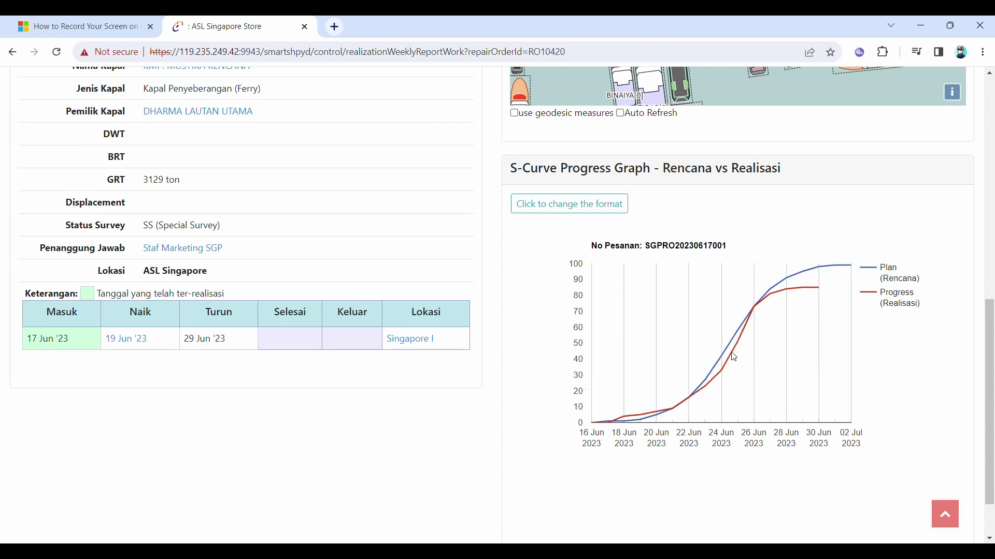
pyautogui.moveTo(753, 316)
pyautogui.moveTo(786, 296)
# View the project's assigned personnel (SDM), then look through the work categories and job details in its Repair List (RL).
pyautogui.scroll(5, 551, 397)
pyautogui.scroll(4, 322, 388)
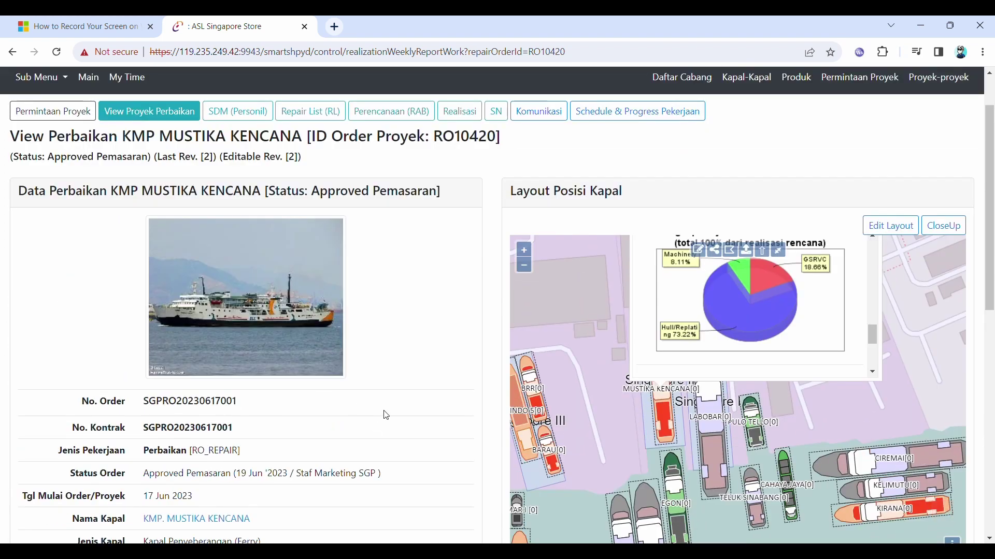
pyautogui.scroll(1, 415, 188)
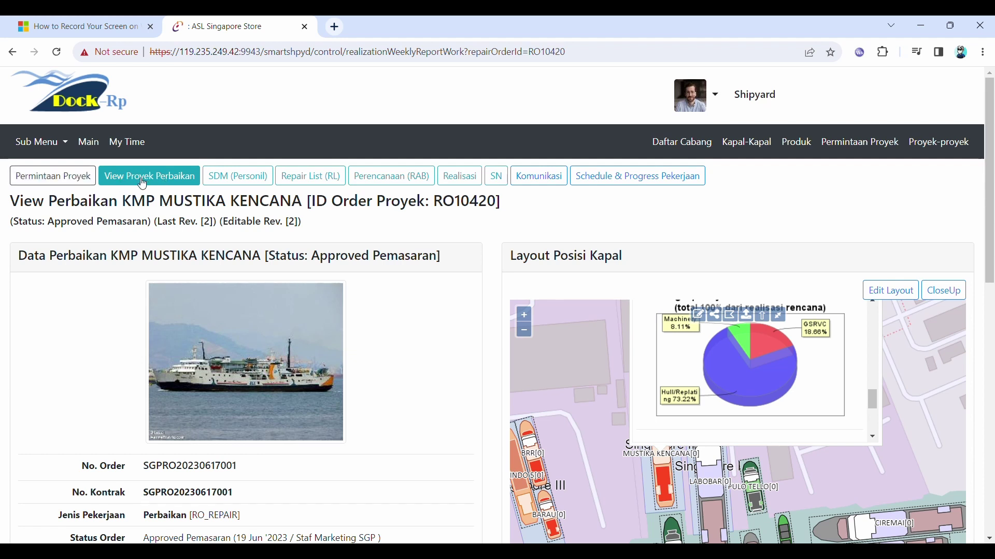
pyautogui.click(249, 184)
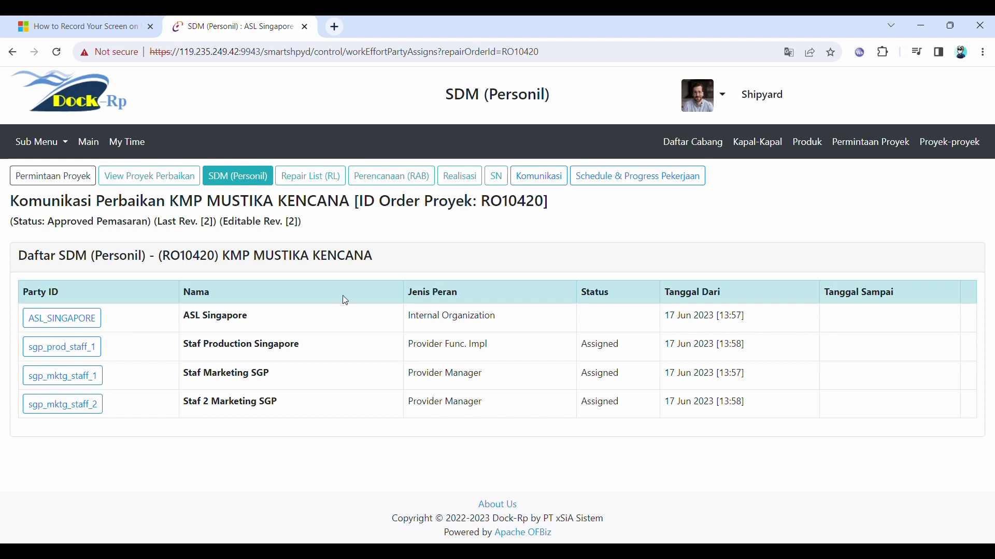
pyautogui.click(325, 183)
pyautogui.scroll(-11, 317, 262)
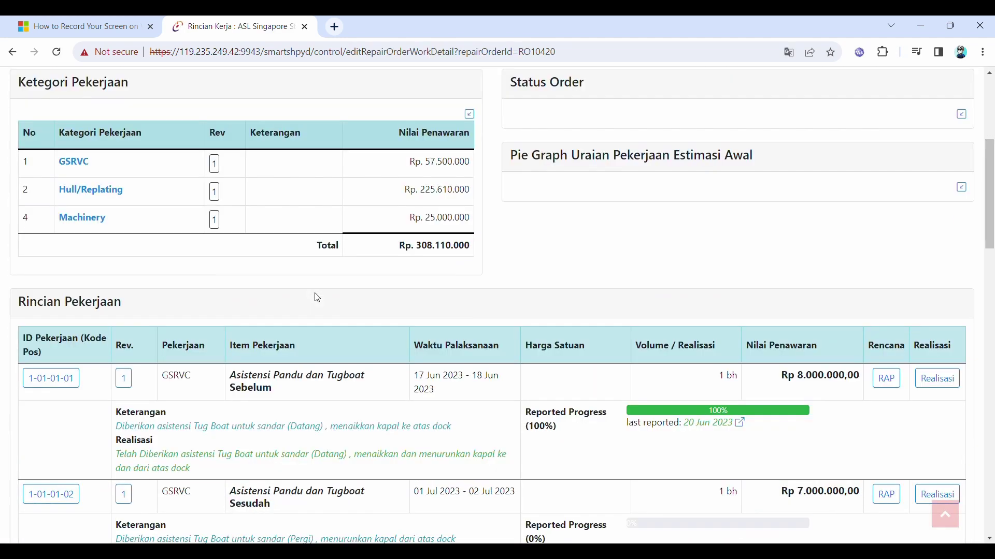
pyautogui.scroll(6, 318, 299)
pyautogui.scroll(6, 318, 299)
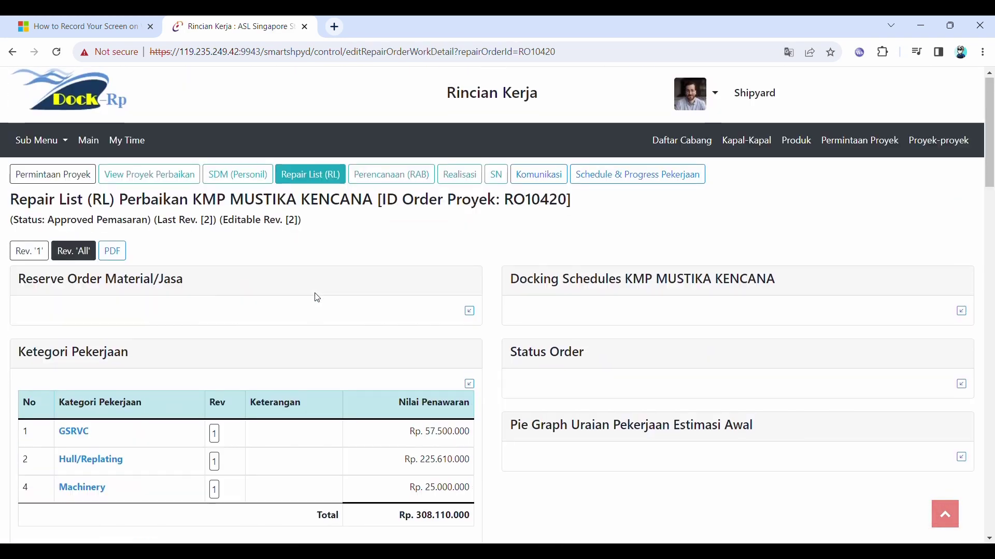
# Open the project's Perencanaan (RAB) and review the business costs and planned materials and services per job.
pyautogui.click(410, 186)
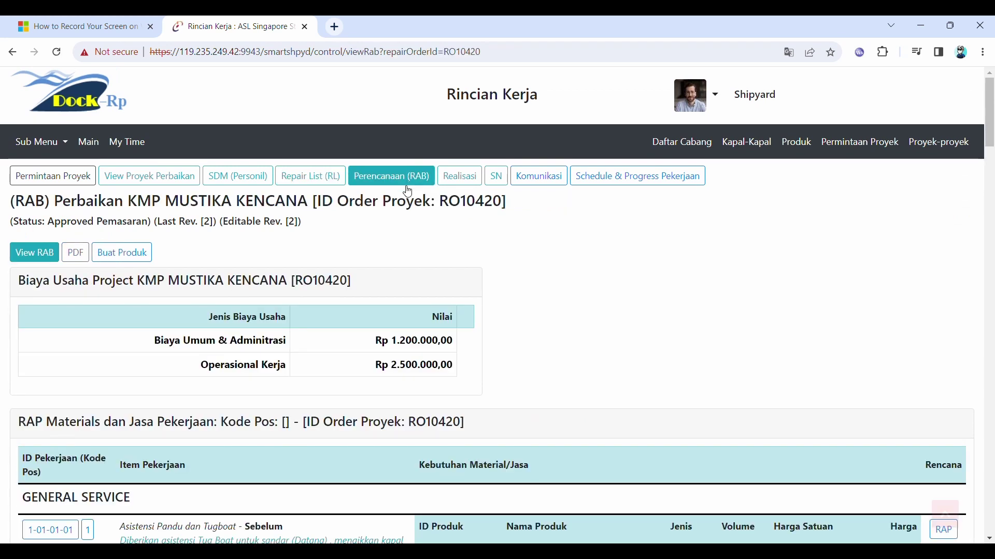
pyautogui.scroll(-7, 395, 284)
pyautogui.scroll(-1, 395, 284)
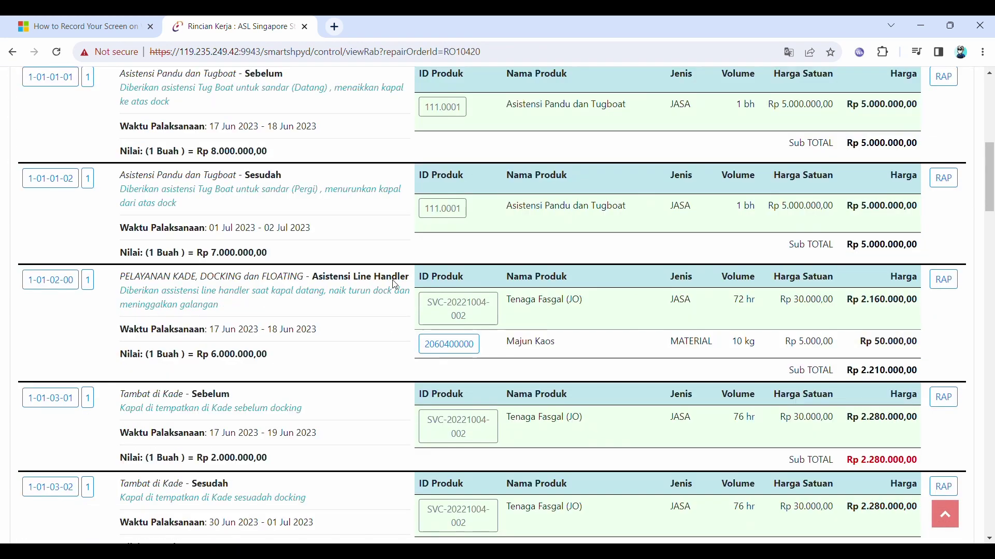
pyautogui.scroll(2, 252, 274)
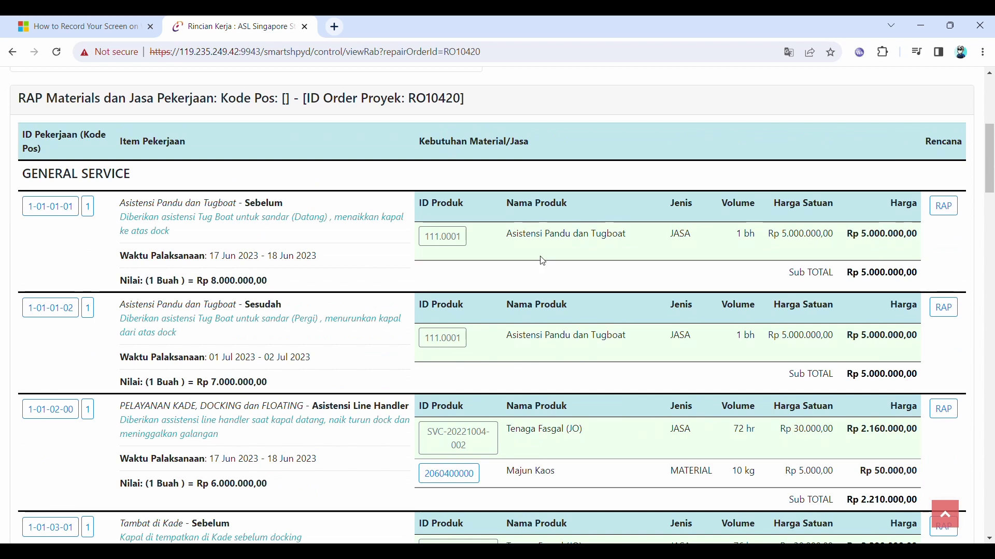
pyautogui.scroll(6, 542, 260)
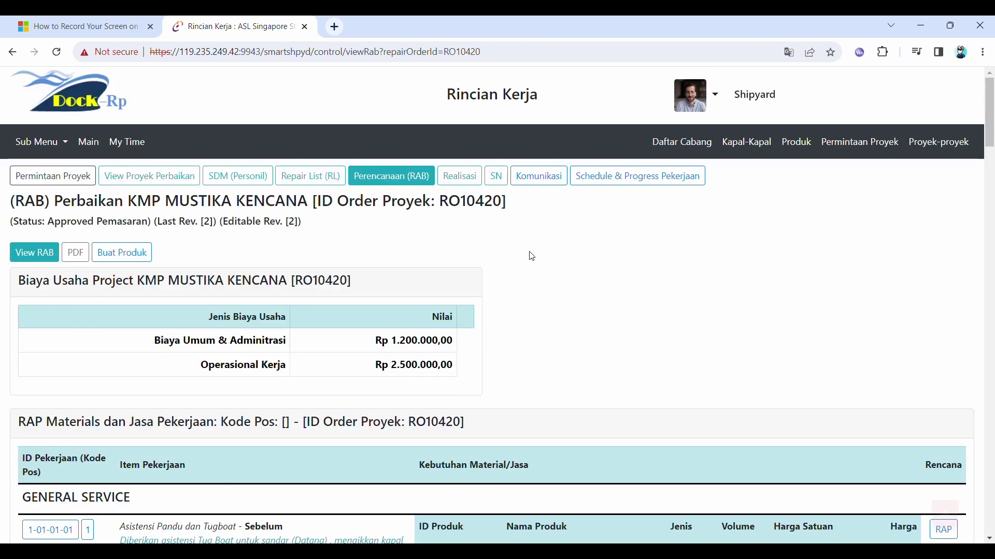
# Open the project's Realisasi overview and review the realised materials and services for the first tugboat assistance job.
pyautogui.click(465, 179)
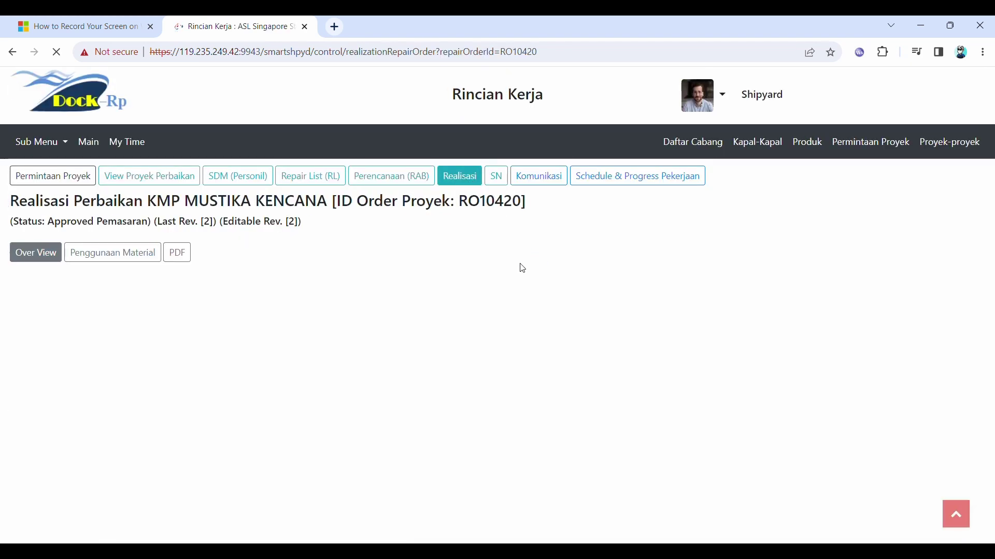
pyautogui.scroll(-5, 520, 266)
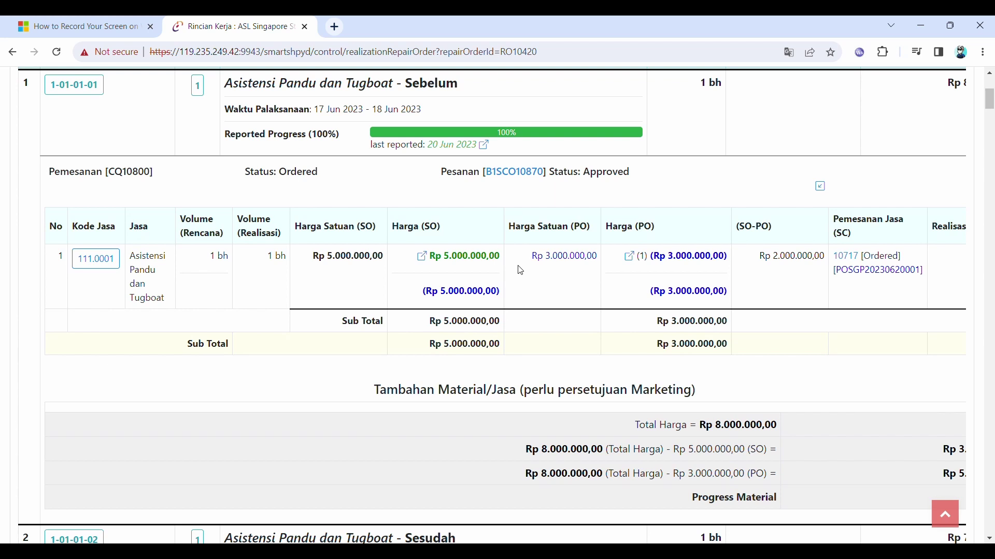
pyautogui.scroll(5, 521, 271)
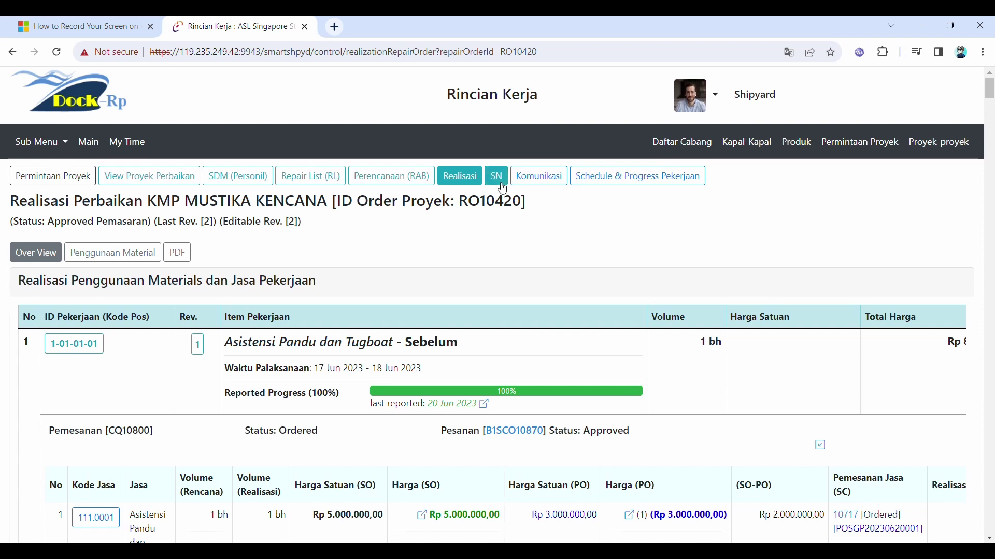
# Review the SN (Satisfaction Note) entry for the first tugboat assistance job, then view the project's Komunikasi messages.
pyautogui.click(503, 188)
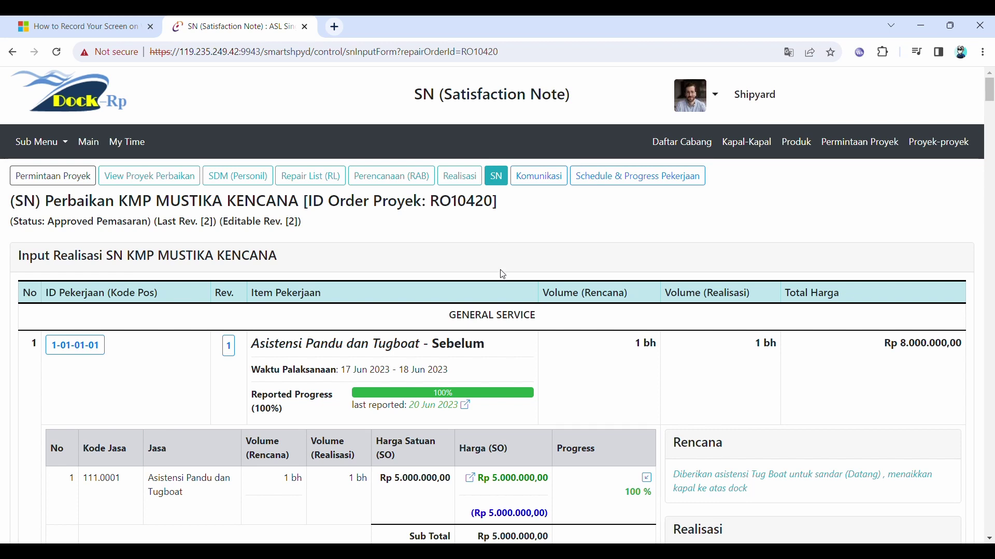
pyautogui.scroll(-2, 504, 279)
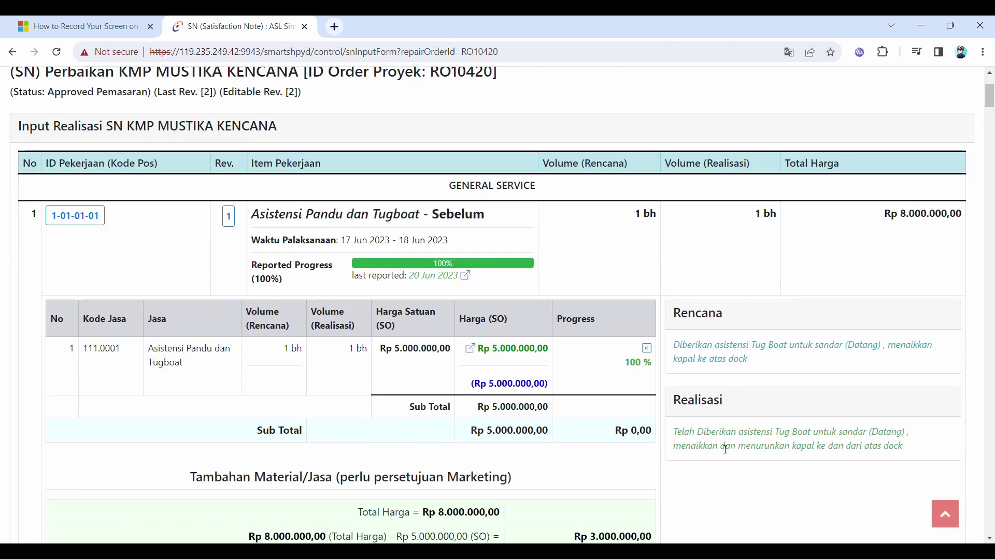
pyautogui.scroll(2, 725, 451)
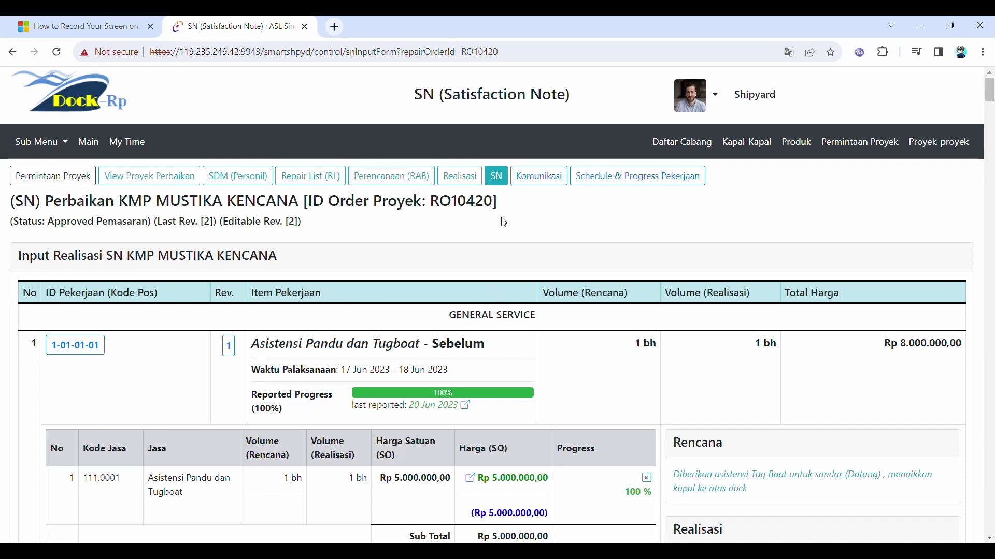
pyautogui.click(541, 176)
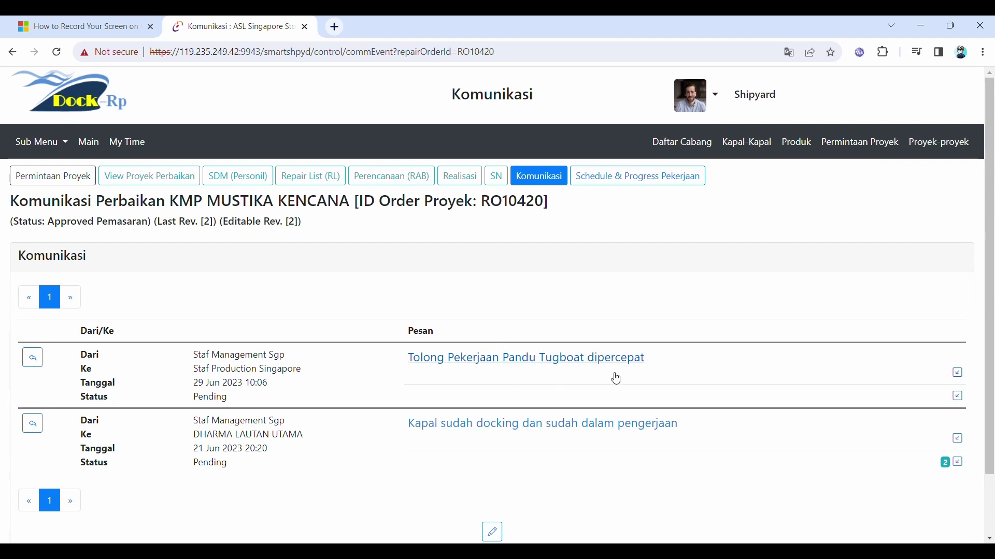
# Open Schedule & Progress Pekerjaan and review the Gantt chart of the MUSTIKA KENCANA repair.
pyautogui.click(667, 184)
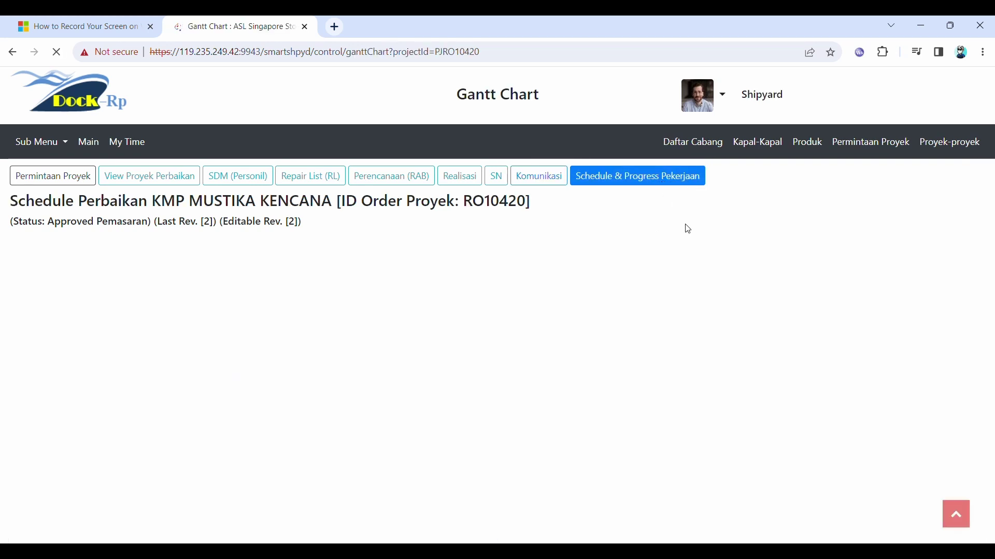
pyautogui.scroll(-4, 662, 373)
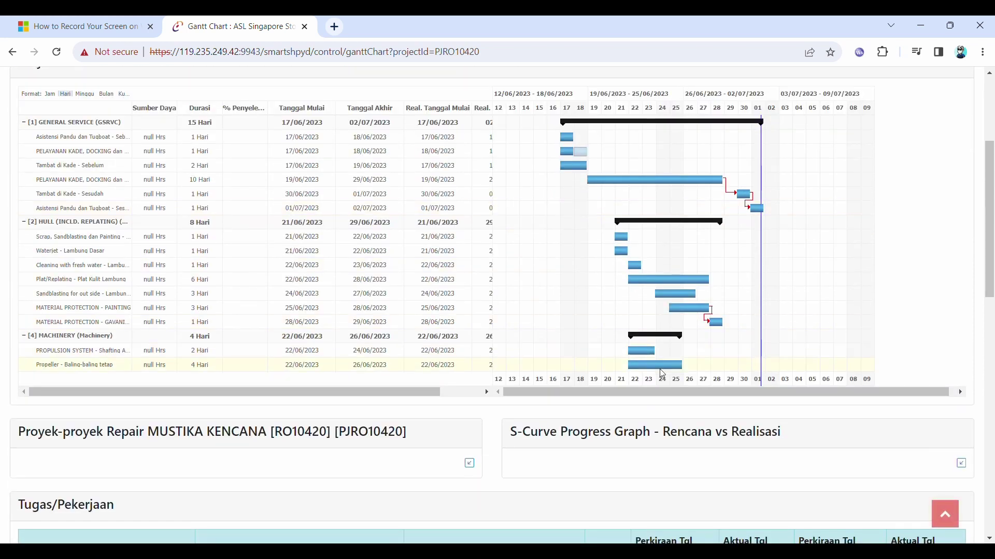
pyautogui.scroll(-3, 958, 362)
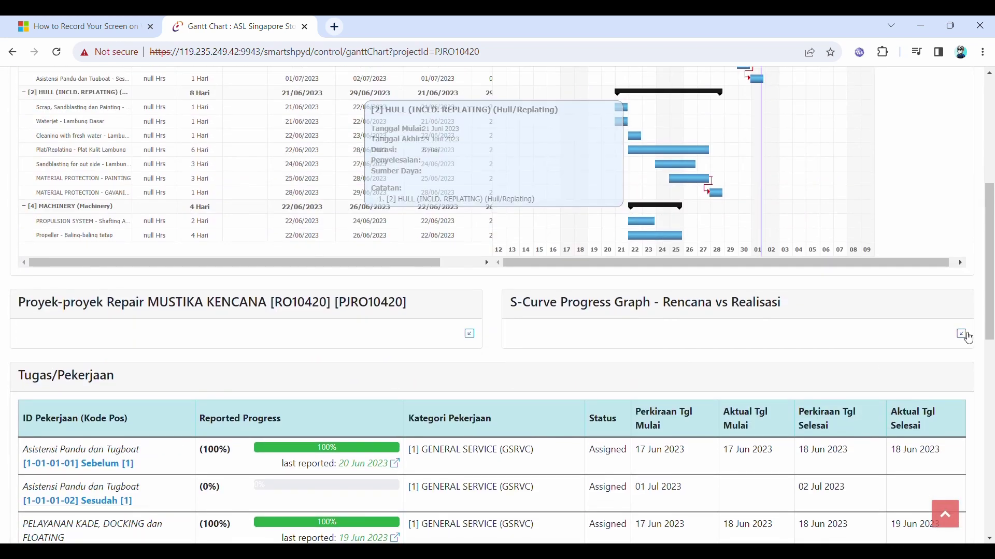
# Expand the S-Curve Progress Graph on the schedule page and review the reported progress of every job under Tugas/Pekerjaan.
pyautogui.click(964, 335)
pyautogui.scroll(-7, 879, 313)
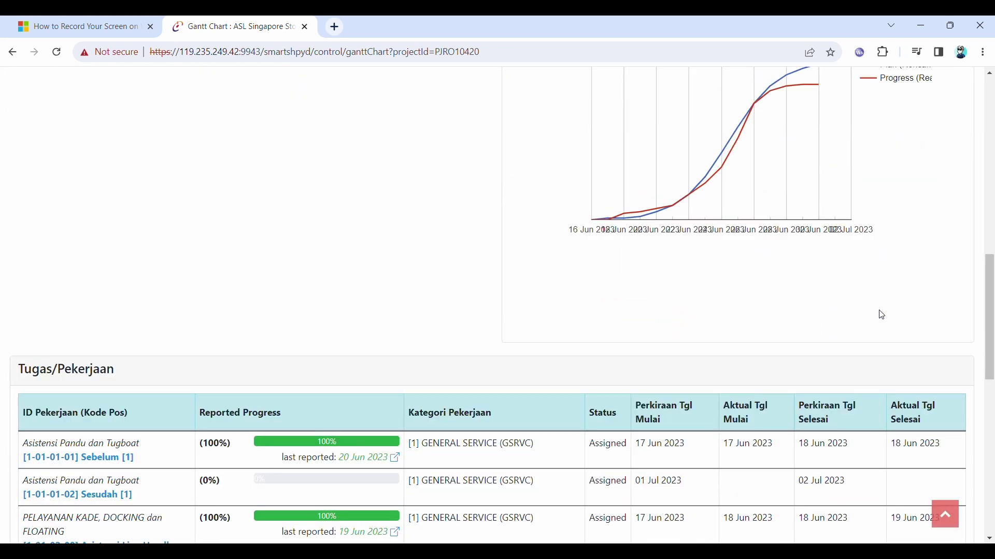
pyautogui.scroll(-3, 882, 315)
pyautogui.scroll(-4, 213, 311)
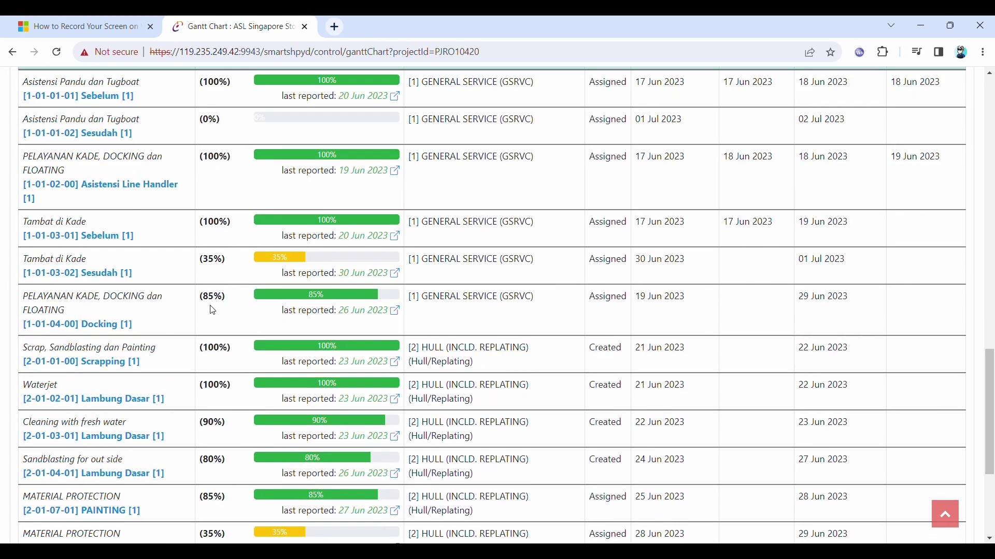
pyautogui.scroll(-4, 213, 311)
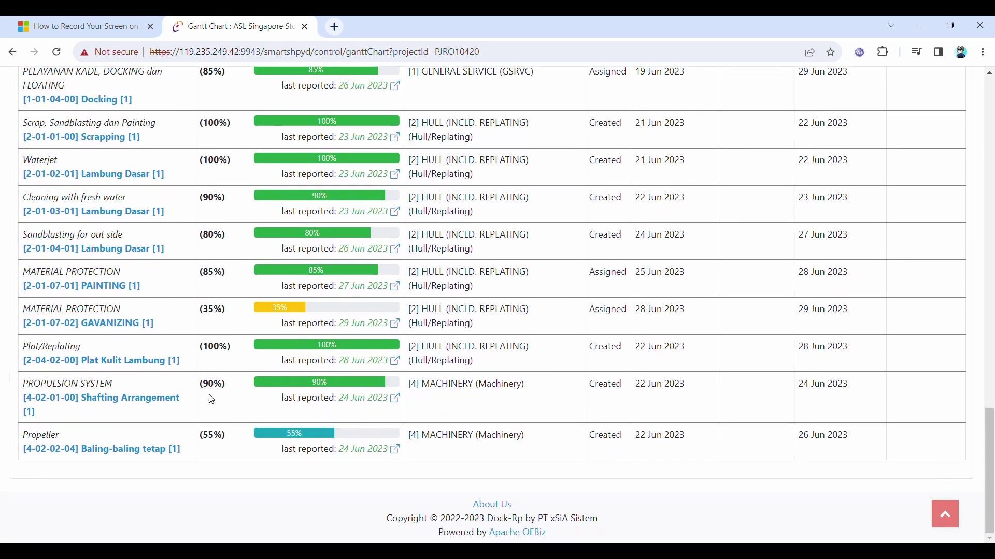
pyautogui.scroll(20, 212, 399)
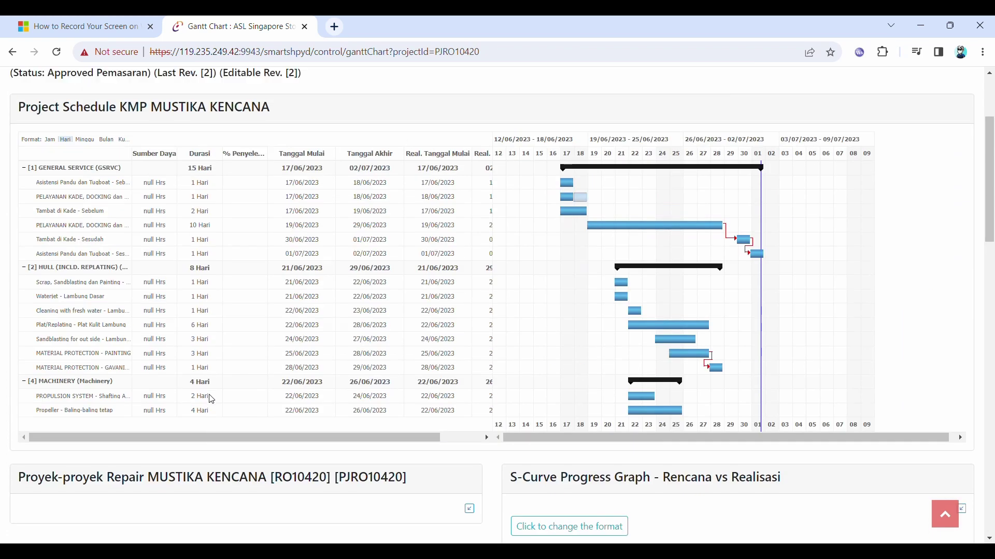
pyautogui.scroll(3, 212, 399)
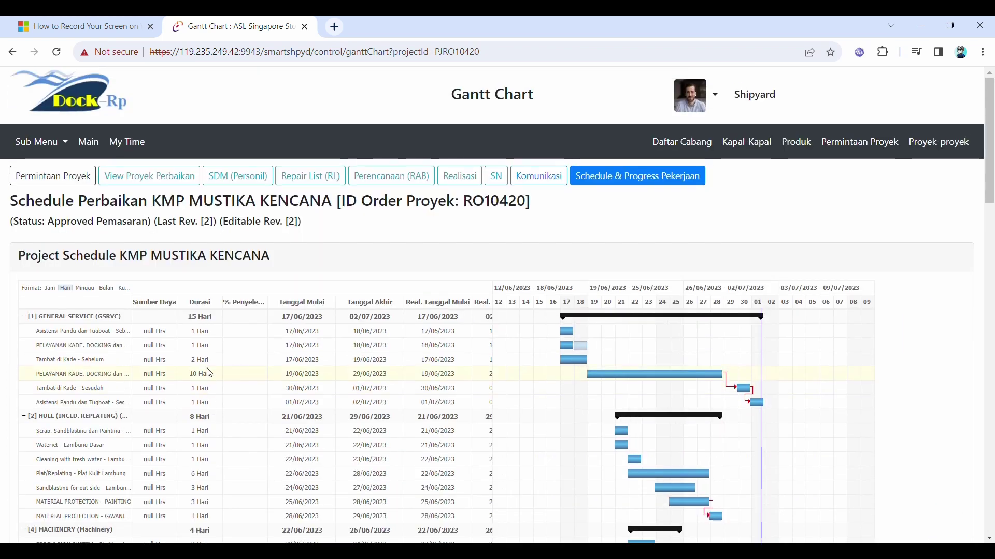
# Return to the Repair List (RL), check the Reserve Order Material/Jasa details and collapse them, then expand the Docking Schedules.
pyautogui.click(310, 177)
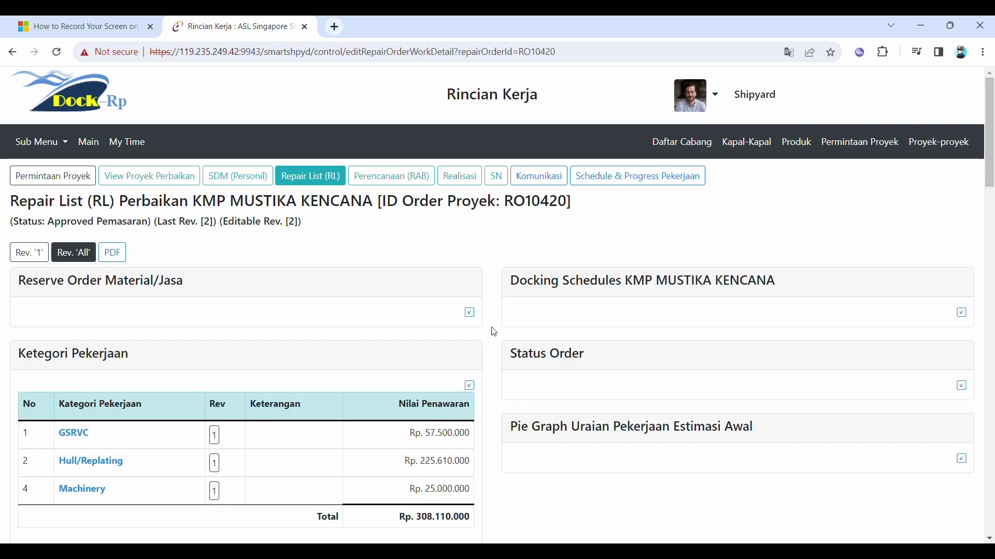
pyautogui.click(470, 314)
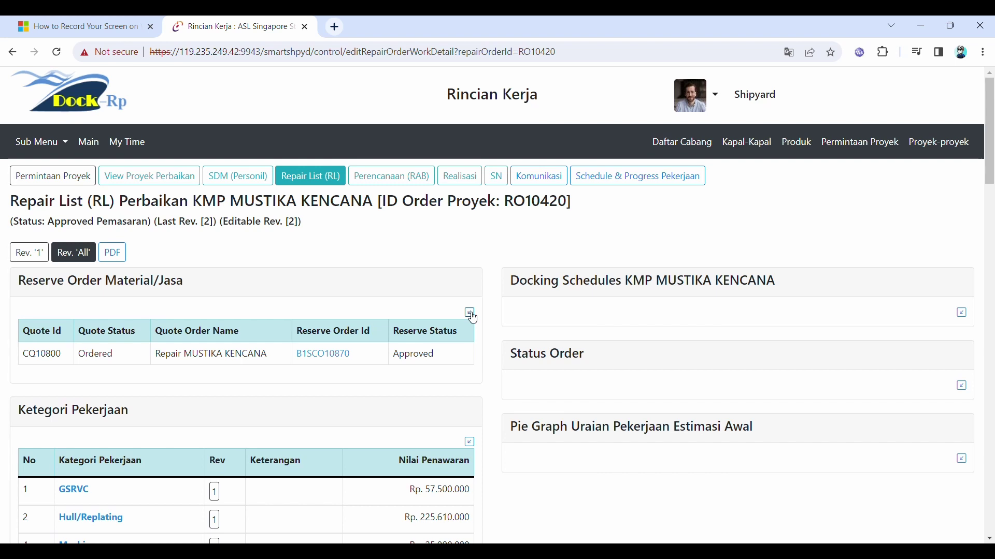
pyautogui.click(471, 316)
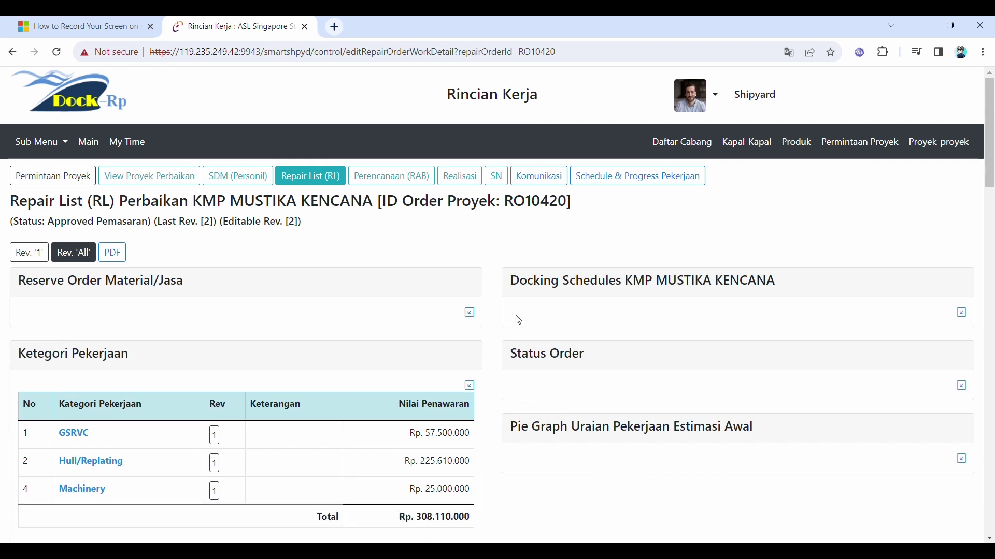
pyautogui.click(962, 315)
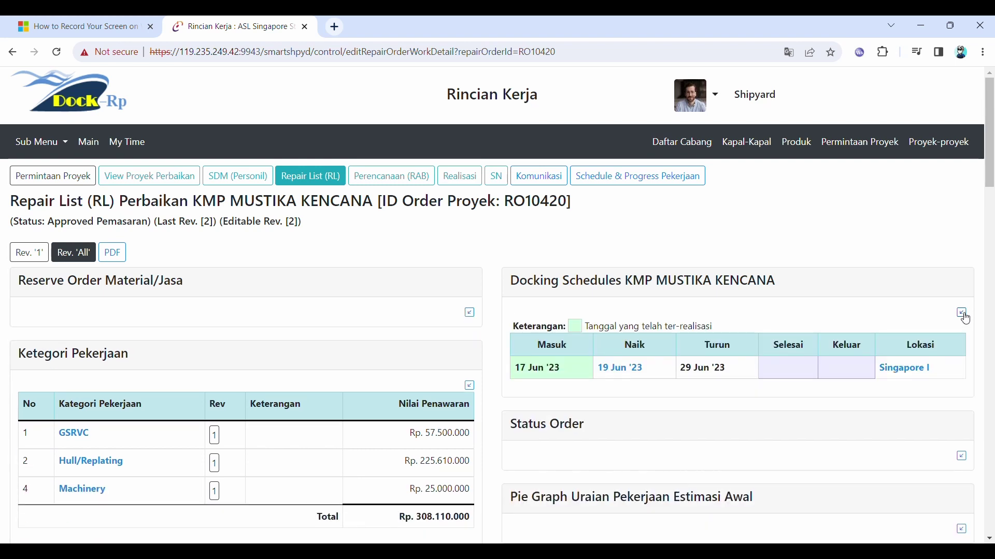
# Collapse the Docking Schedules, then check and collapse the Status Order history and the Pie Graph Uraian Pekerjaan Estimasi Awal.
pyautogui.scroll(-1, 966, 319)
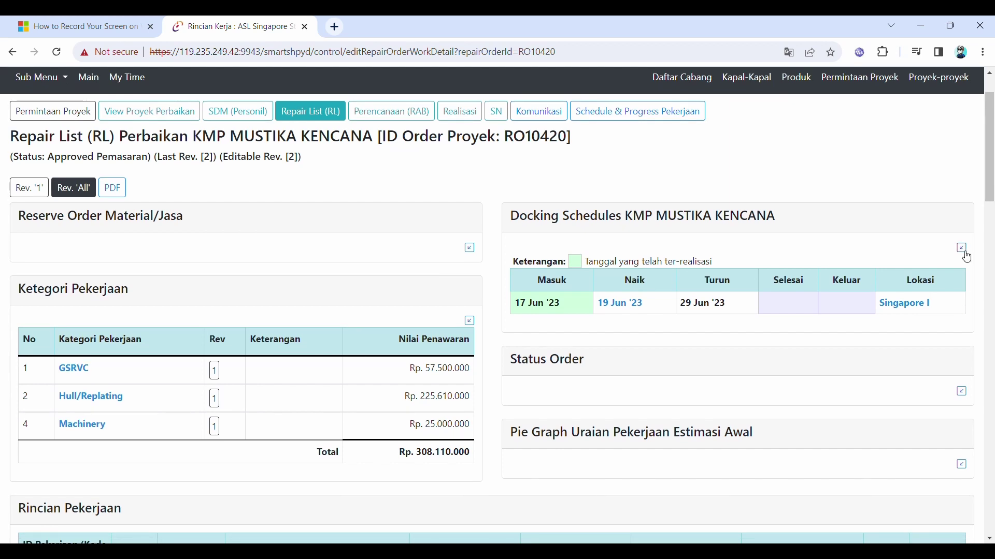
pyautogui.click(962, 249)
pyautogui.click(963, 322)
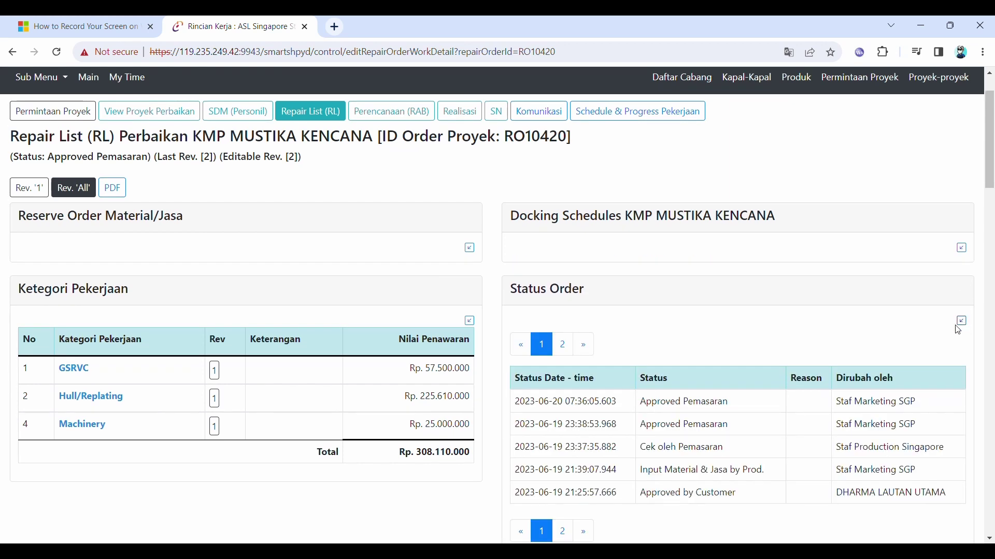
pyautogui.scroll(-1, 649, 390)
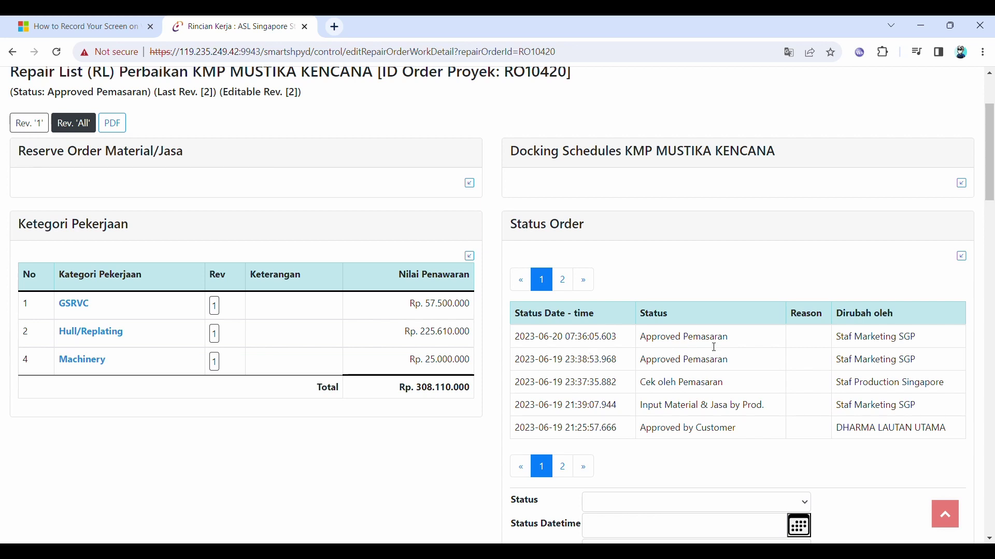
pyautogui.click(962, 256)
pyautogui.click(968, 333)
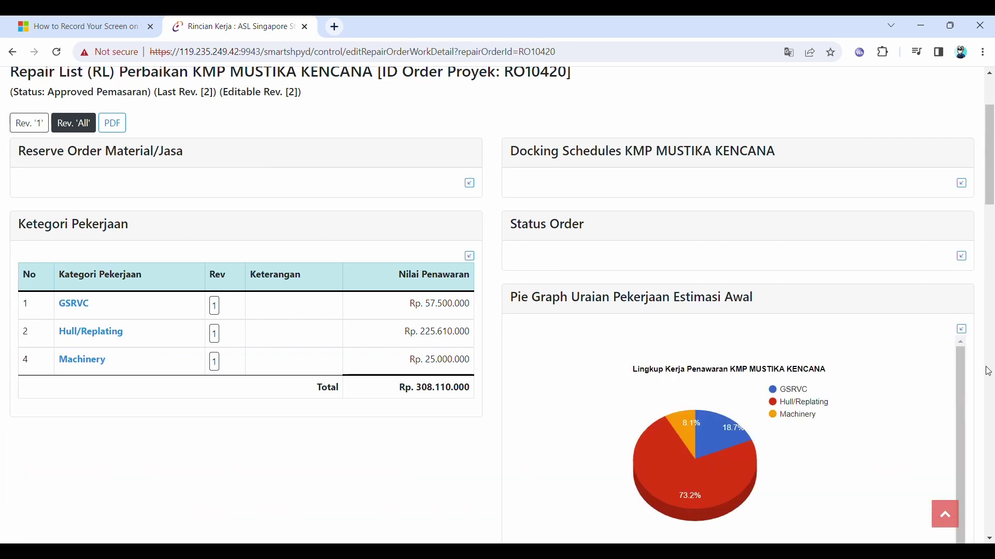
pyautogui.click(962, 328)
# Review the first Rincian Pekerjaan job, 1-01-01-01, highlighting its item name, offer value, Keterangan and Realisasi texts.
pyautogui.scroll(-5, 952, 387)
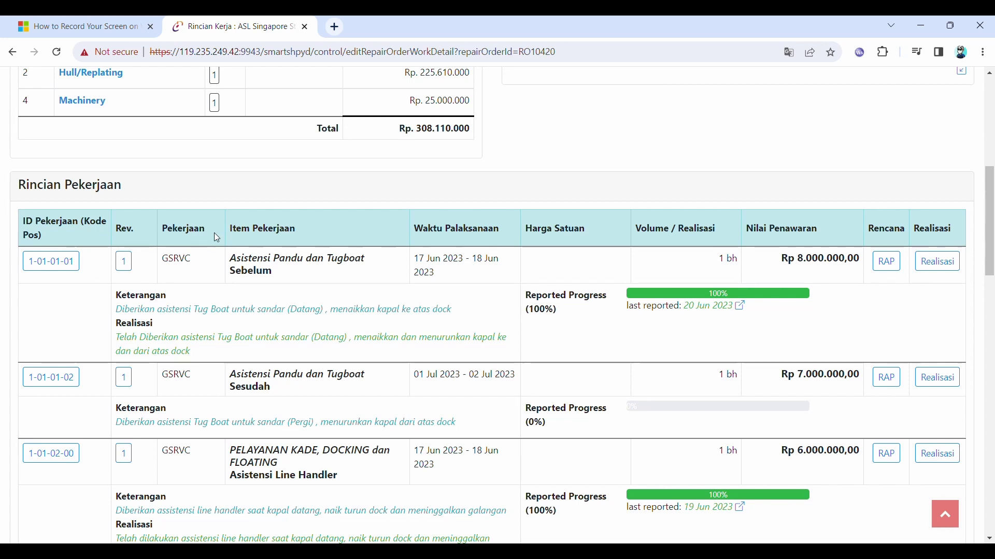
pyautogui.moveTo(238, 268); pyautogui.dragTo(340, 275)
pyautogui.click(463, 267)
pyautogui.moveTo(798, 264); pyautogui.dragTo(864, 266)
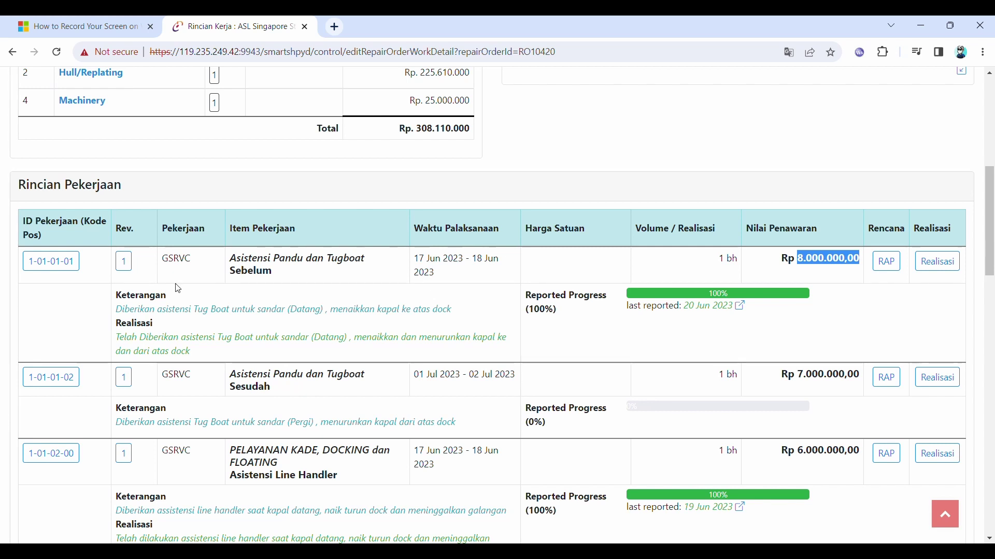
pyautogui.moveTo(123, 313); pyautogui.dragTo(453, 311)
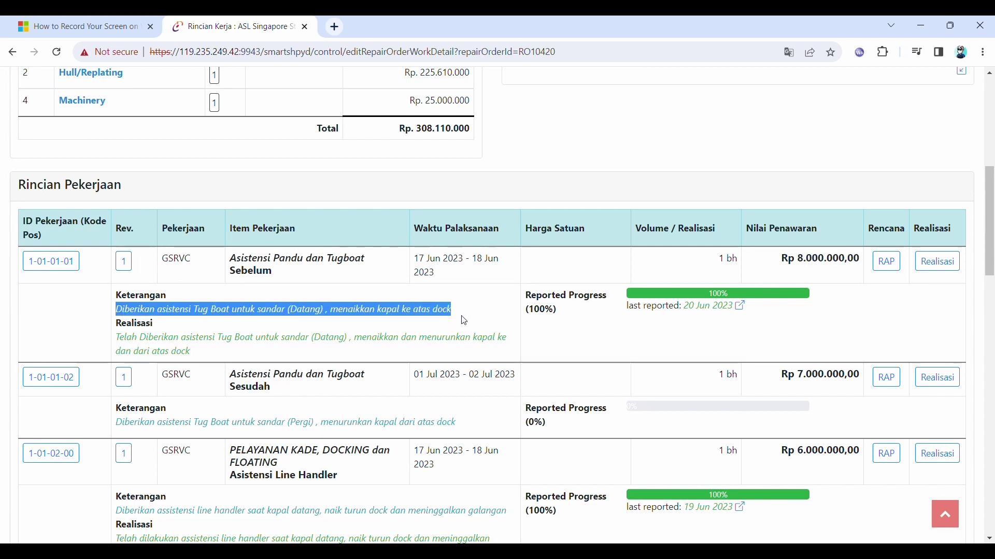
pyautogui.click(147, 340)
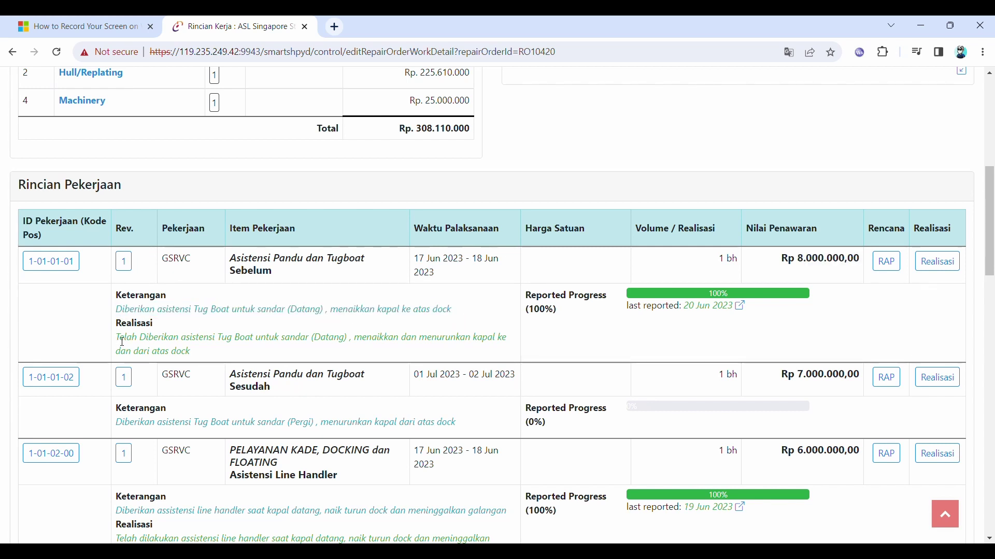
pyautogui.moveTo(117, 340); pyautogui.dragTo(190, 352)
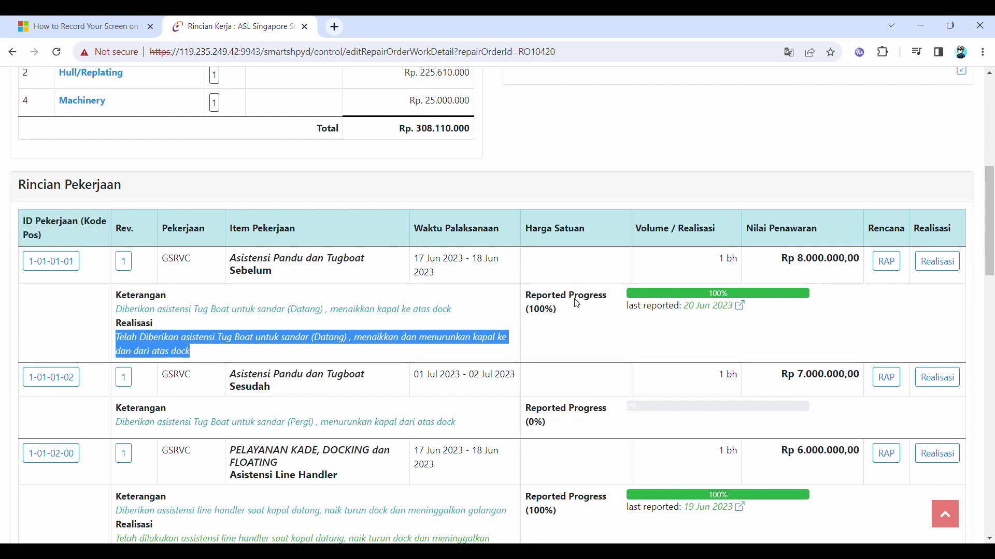
pyautogui.click(766, 314)
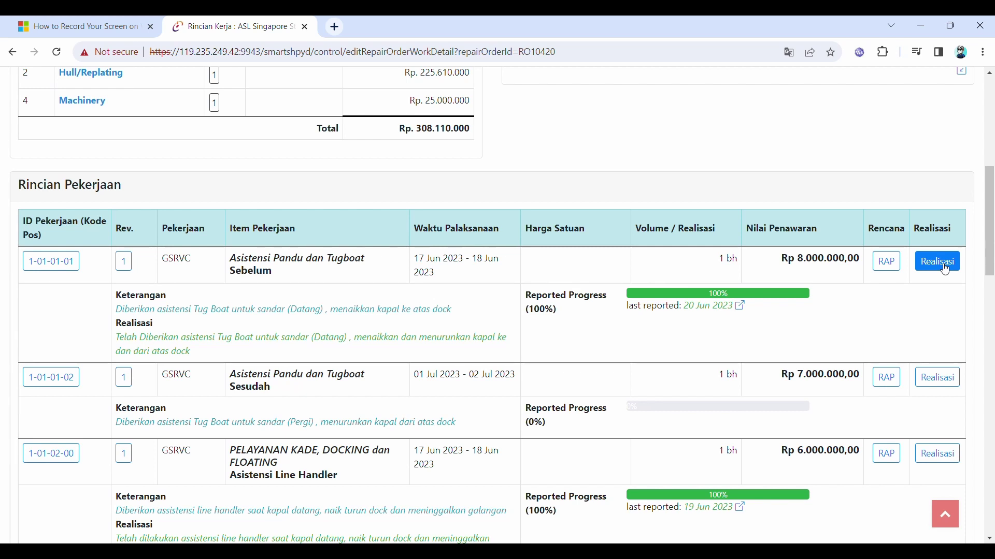
# Look through the remaining Rincian Pekerjaan jobs, examining their execution dates, volumes, offer values and reported progress.
pyautogui.scroll(-1, 839, 321)
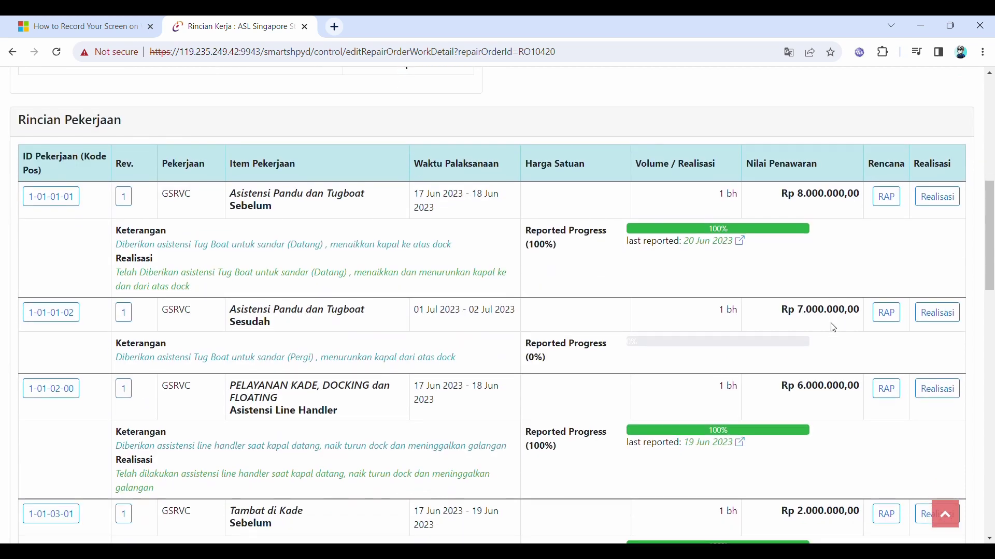
pyautogui.scroll(-4, 834, 328)
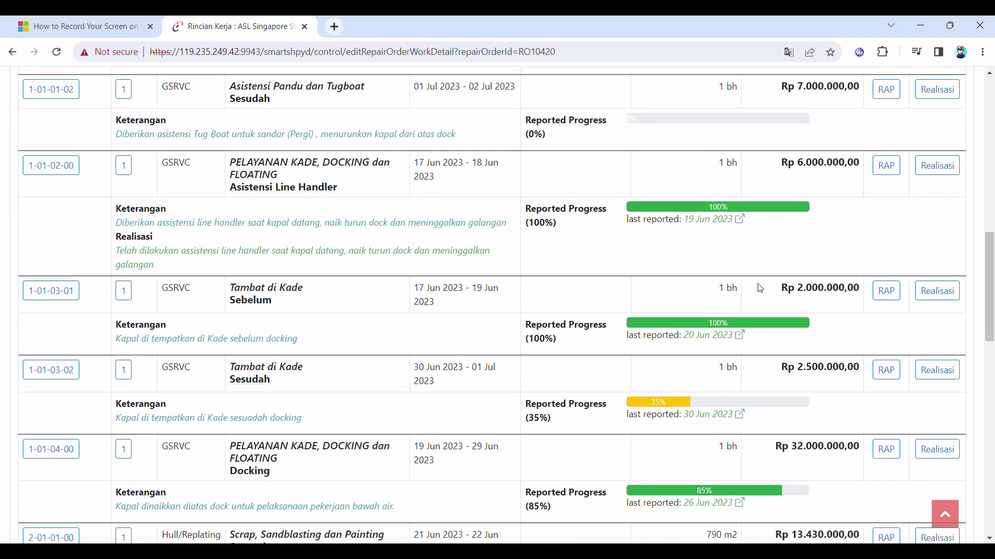
pyautogui.scroll(-2, 760, 289)
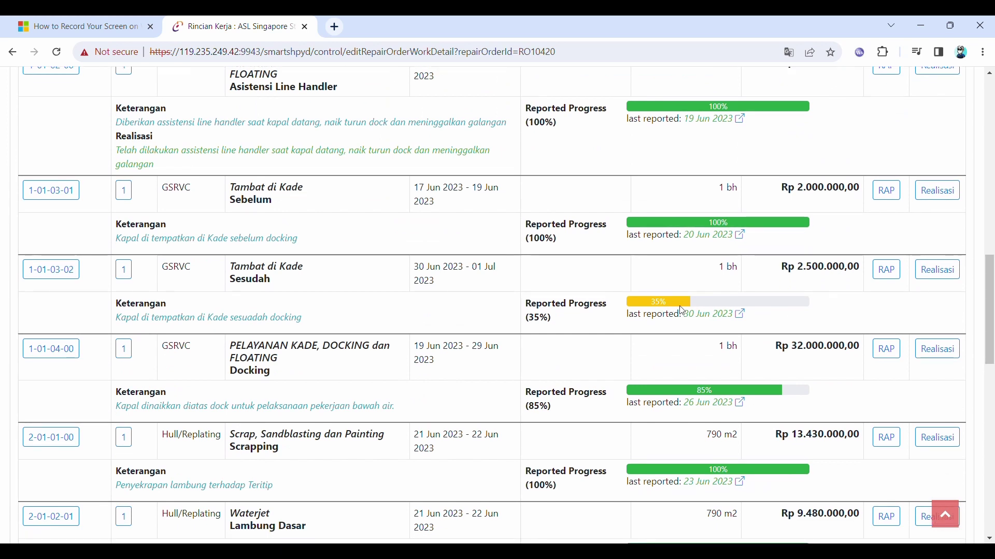
pyautogui.scroll(-2, 683, 311)
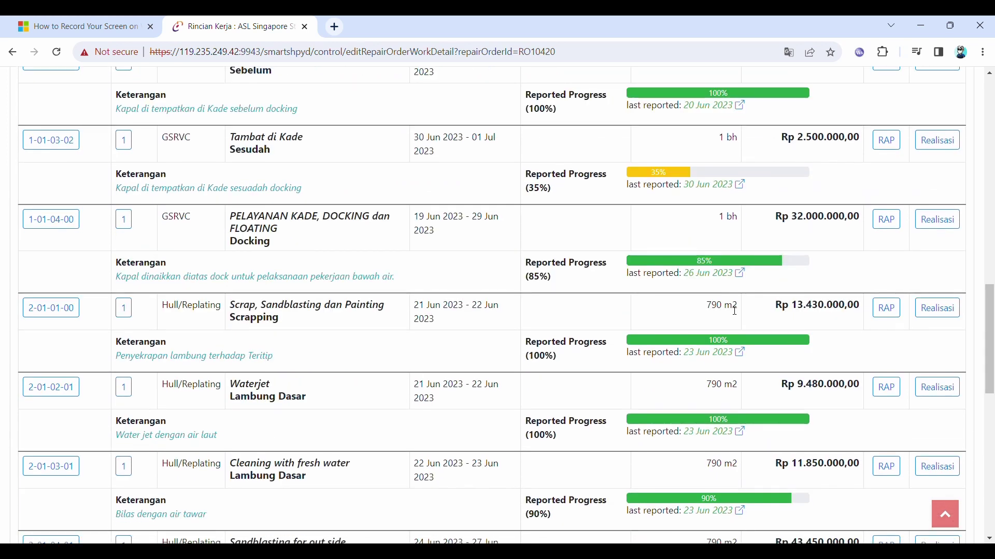
pyautogui.scroll(-7, 725, 328)
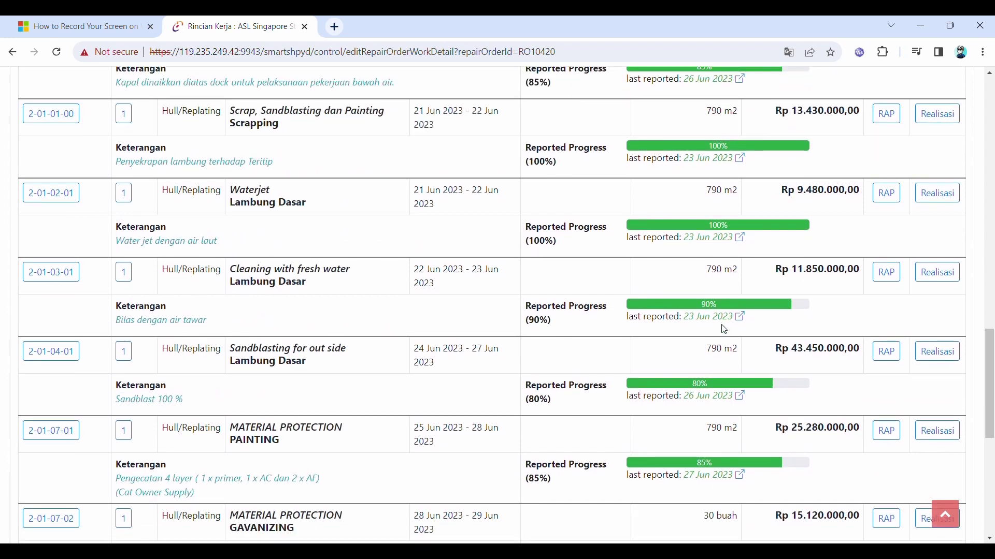
pyautogui.scroll(-4, 728, 330)
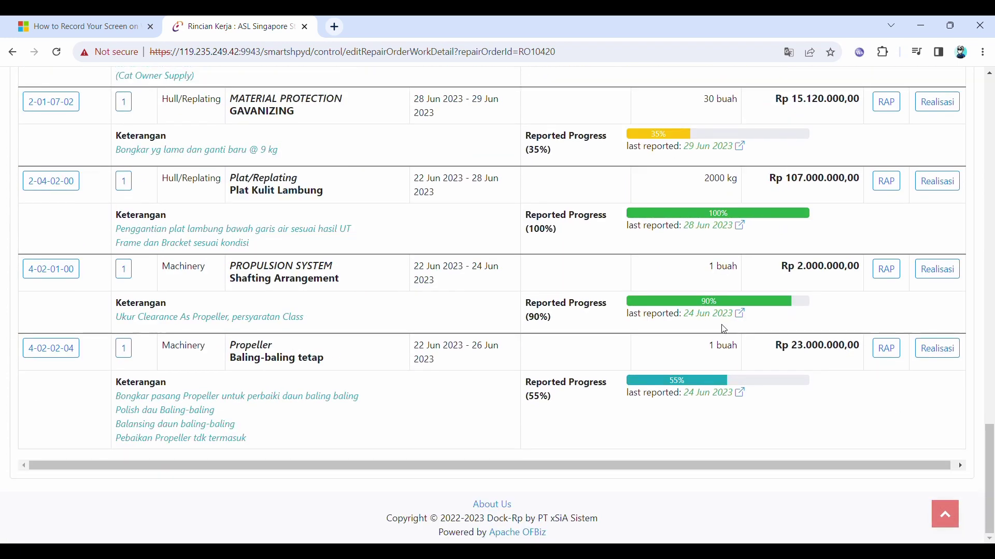
pyautogui.scroll(5, 722, 329)
pyautogui.scroll(9, 724, 329)
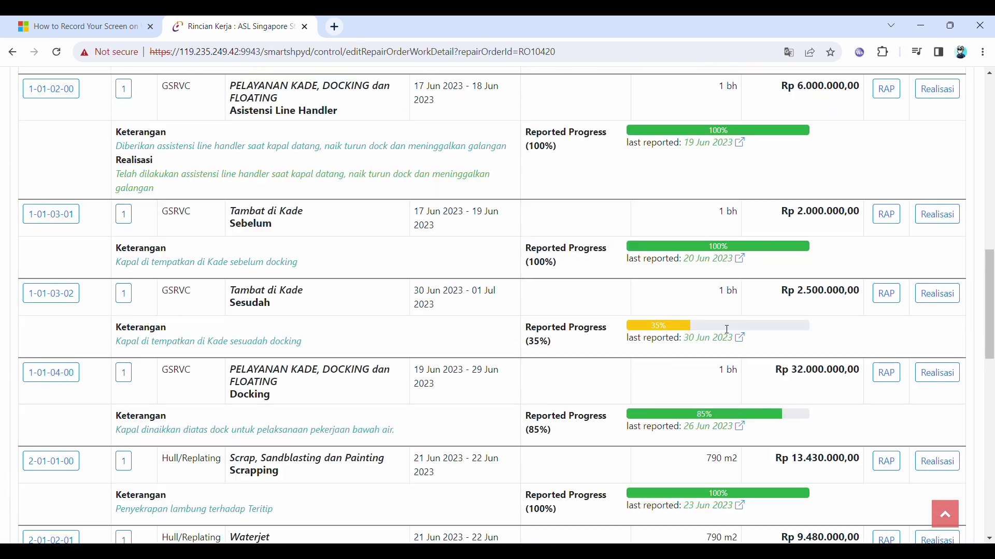
pyautogui.scroll(-3, 724, 329)
pyautogui.scroll(-3, 724, 330)
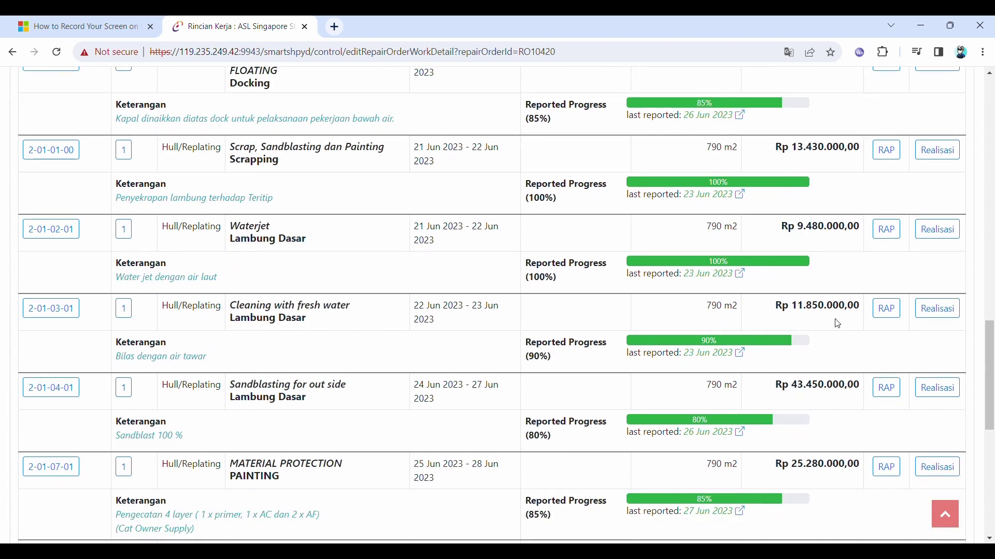
pyautogui.scroll(-5, 846, 352)
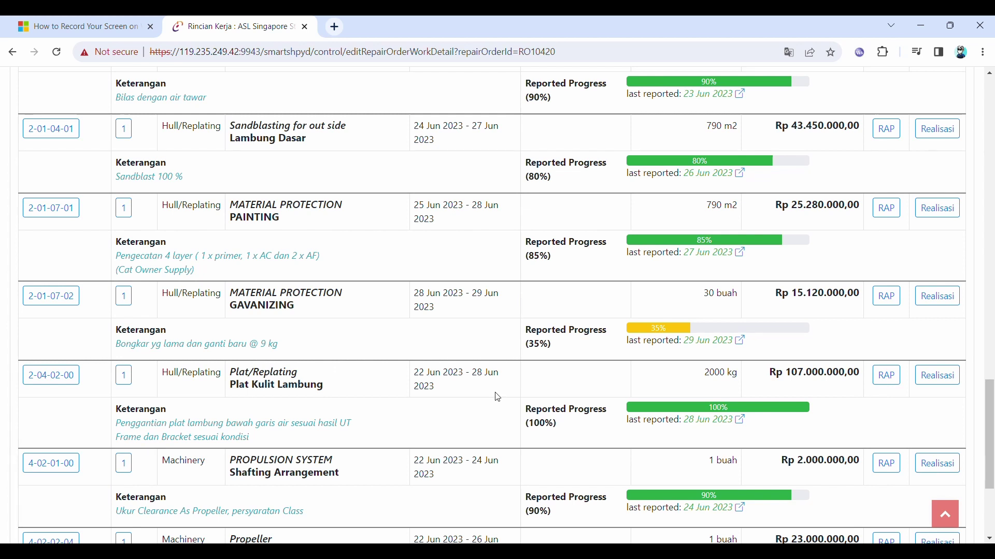
# Open the RAP of the Plat Kulit Lambung job (2-04-02-00) and review its costs and planned materials and services.
pyautogui.click(889, 383)
pyautogui.scroll(-7, 799, 374)
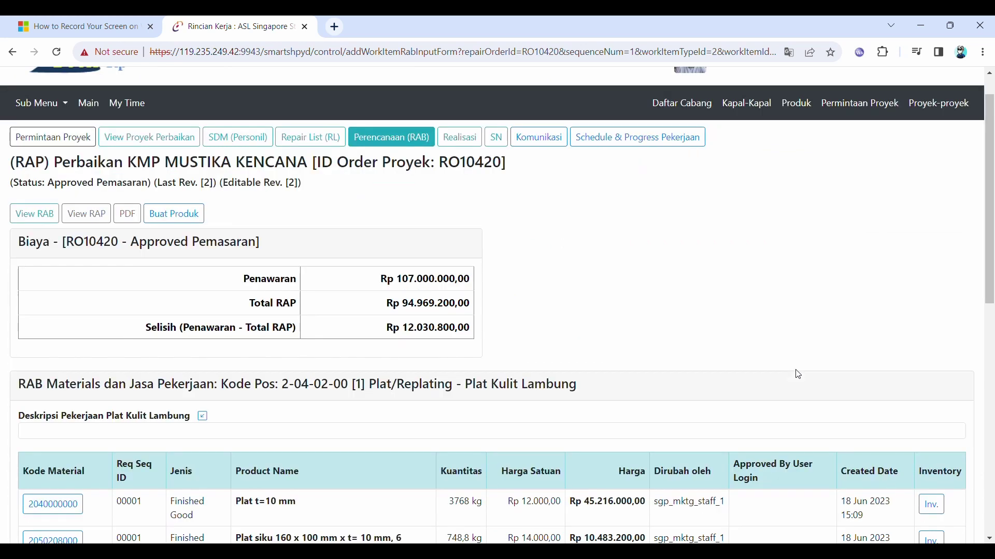
pyautogui.scroll(-3, 798, 374)
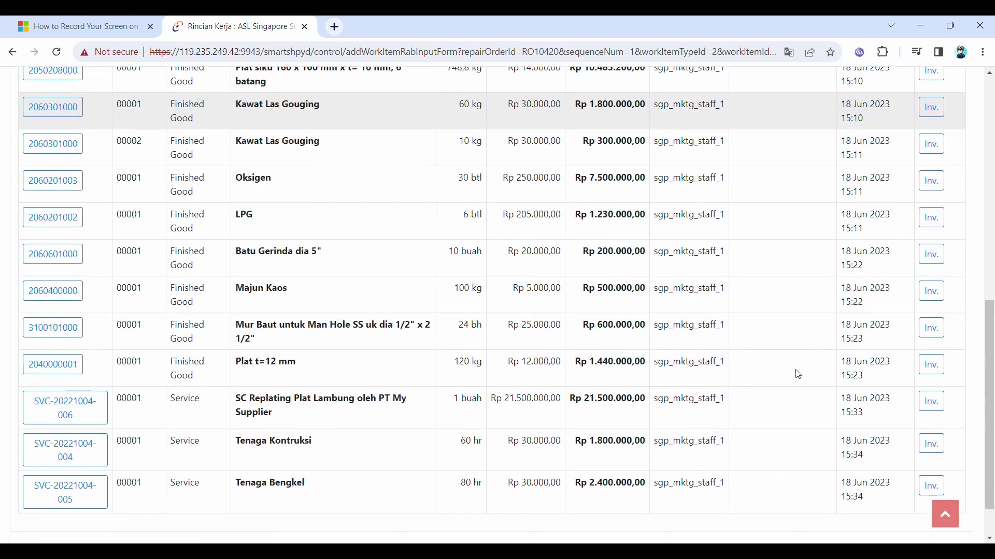
pyautogui.scroll(2, 798, 374)
pyautogui.scroll(1, 798, 374)
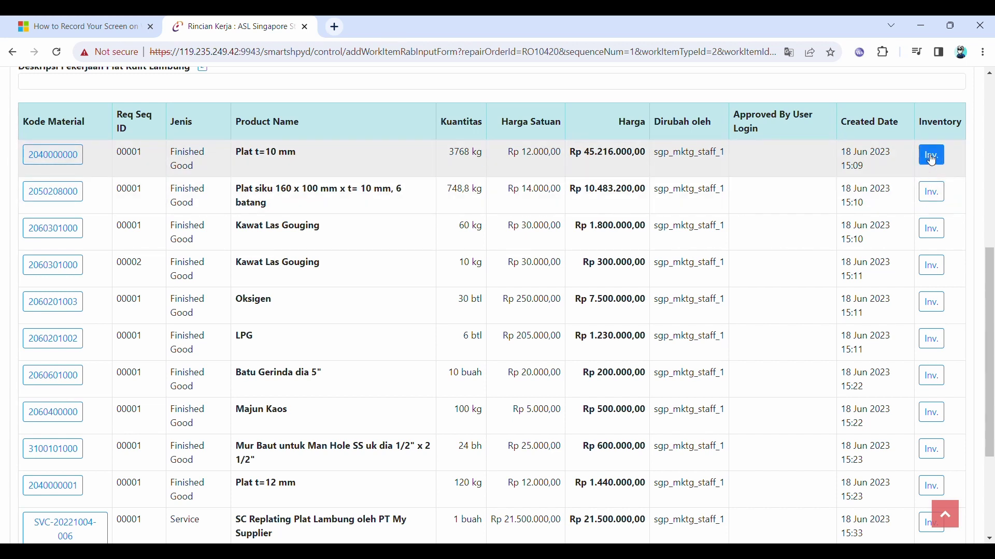
# Check the inventory of Plat t=10 mm across all facilities, then close its inventory page.
pyautogui.click(931, 157)
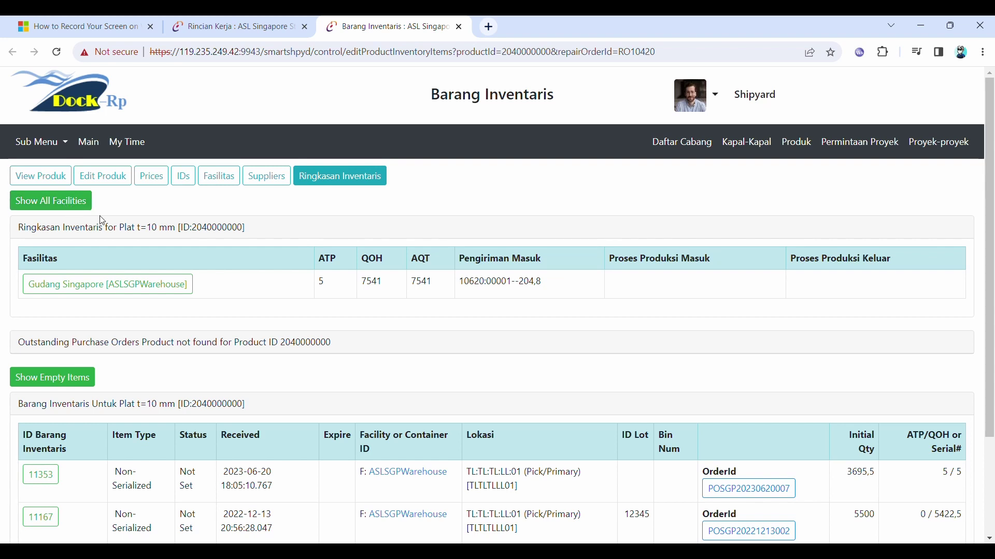
pyautogui.click(82, 212)
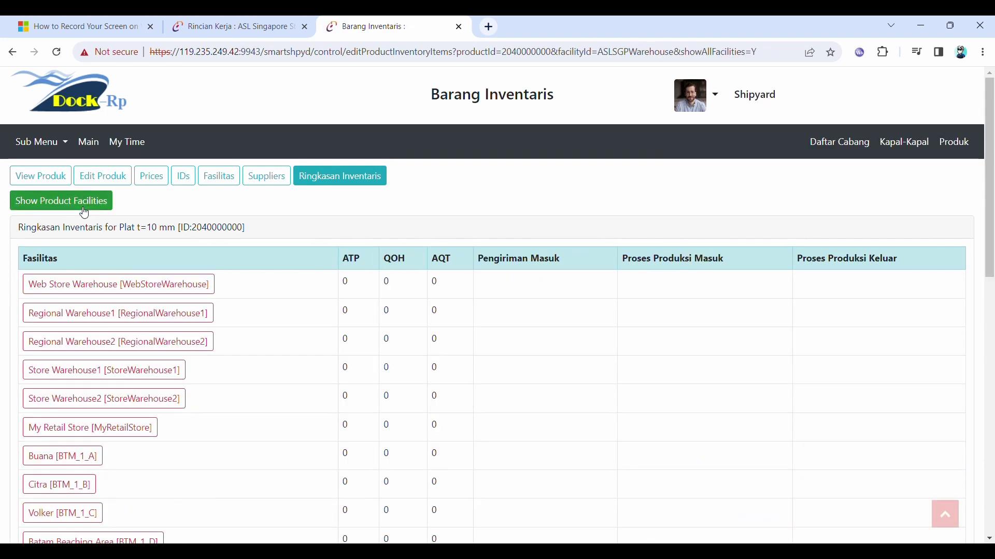
pyautogui.scroll(-3, 200, 311)
pyautogui.scroll(-3, 199, 315)
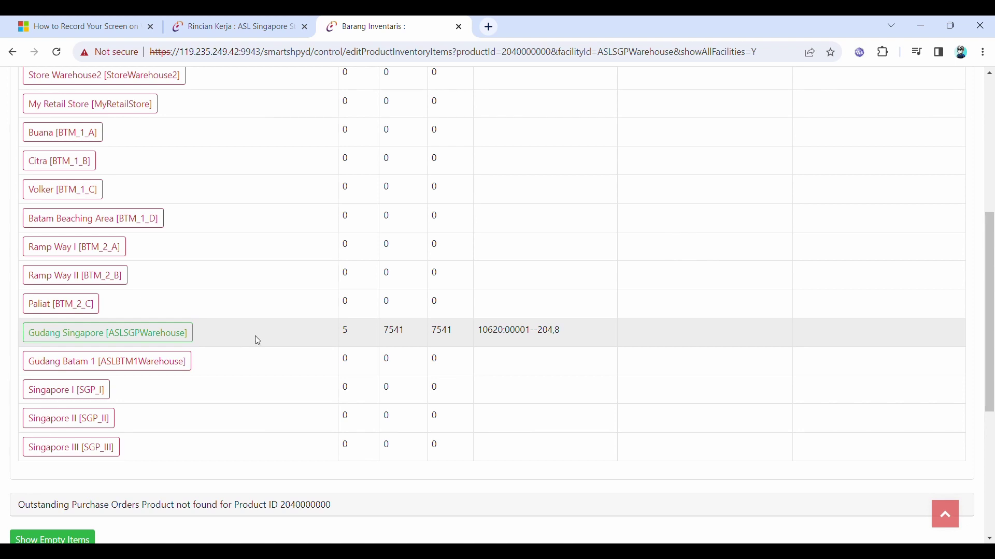
pyautogui.scroll(5, 337, 337)
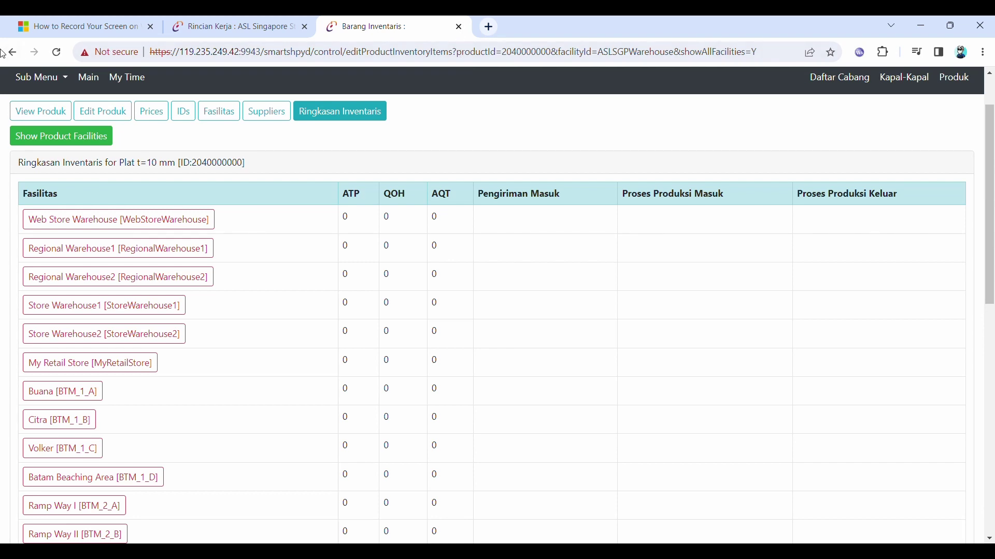
pyautogui.click(459, 27)
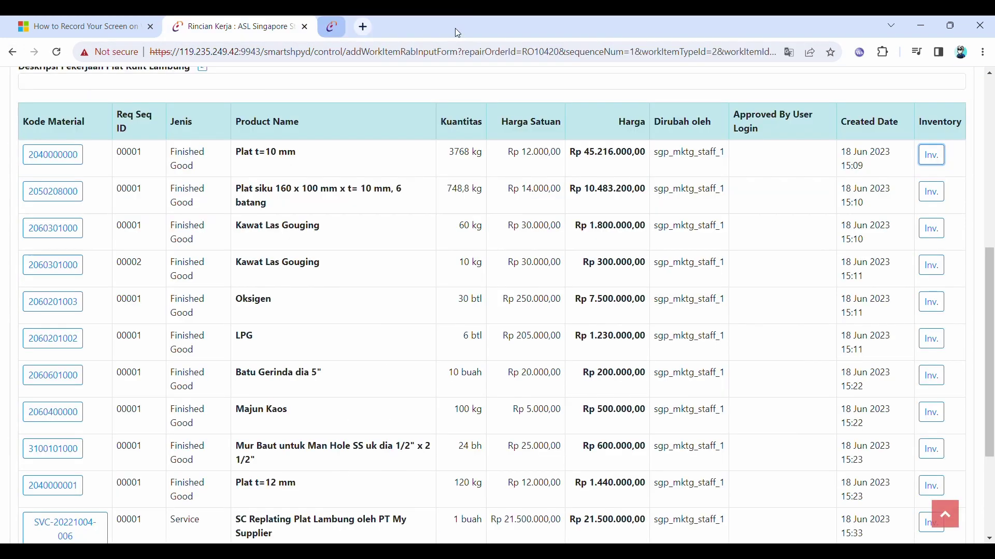
# Open the project's Realisasi overview and review the SO and PO costs of the Asistensi Pandu dan Tugboat - Sebelum job.
pyautogui.scroll(-3, 916, 215)
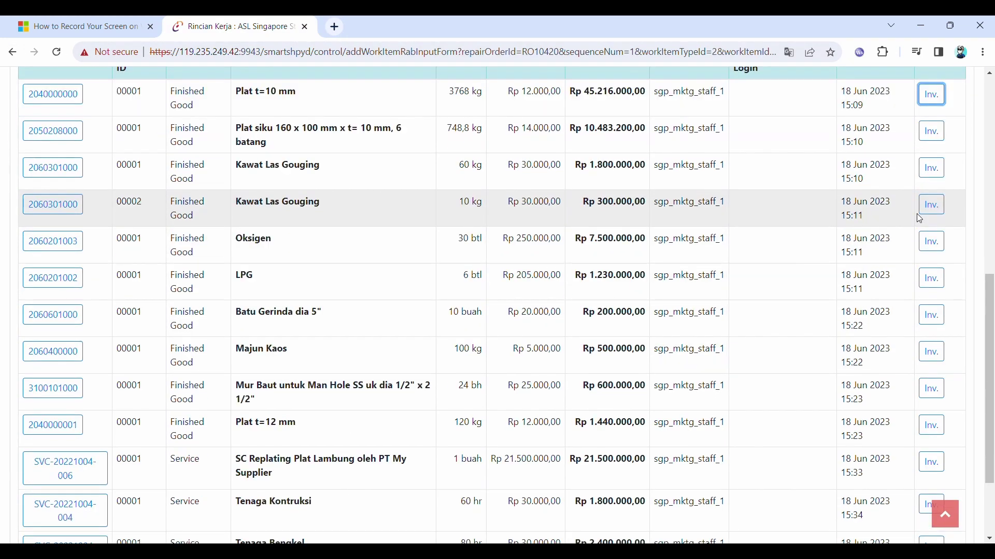
pyautogui.scroll(10, 918, 219)
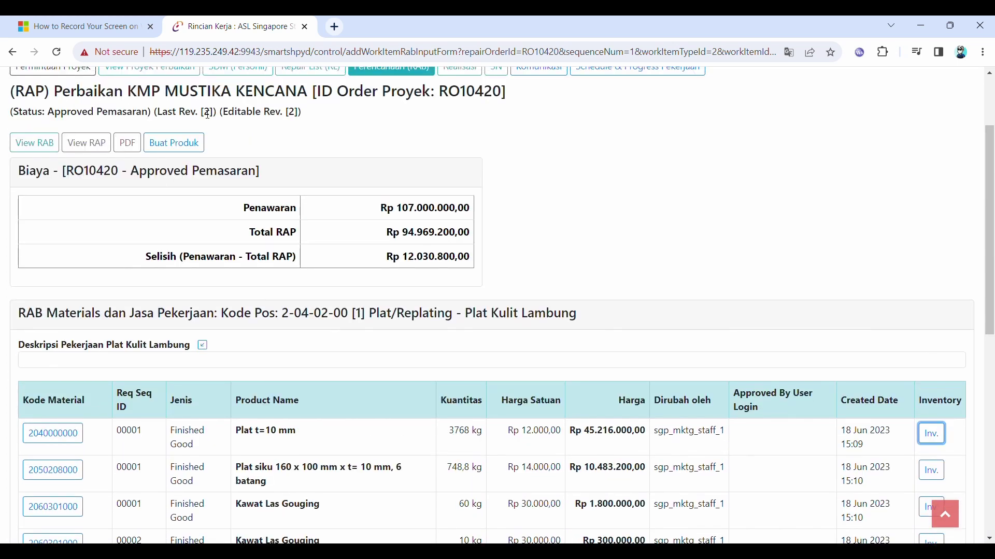
pyautogui.scroll(1, 219, 204)
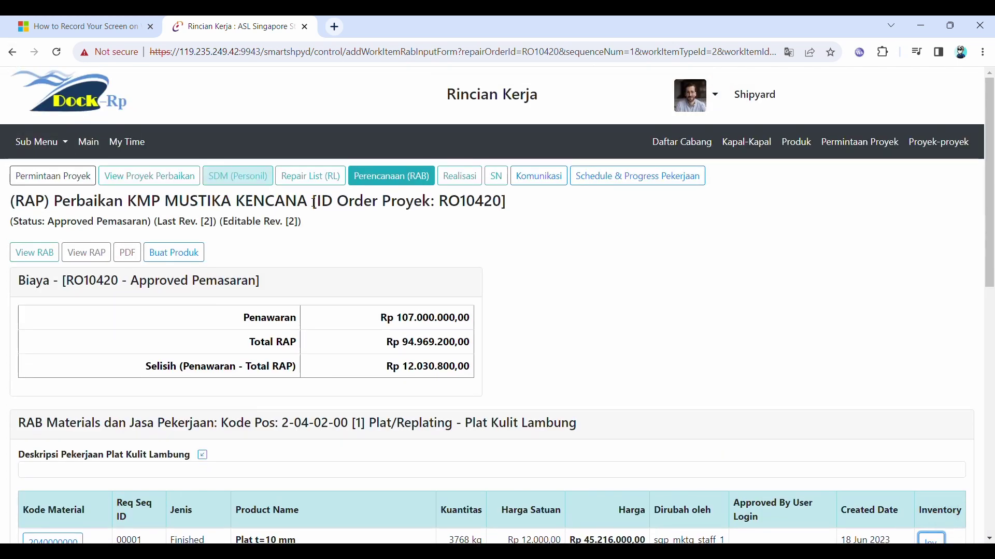
pyautogui.click(463, 179)
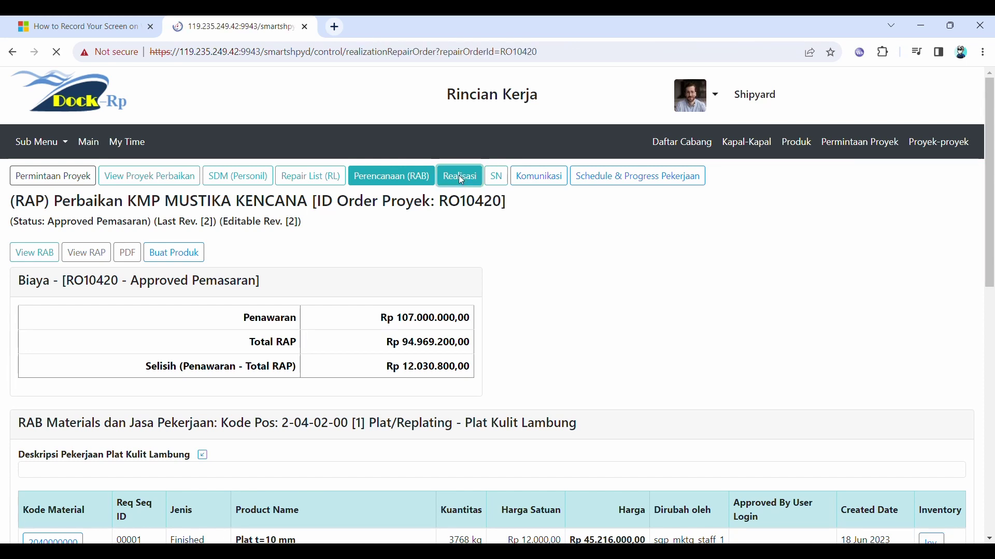
pyautogui.scroll(-2, 515, 278)
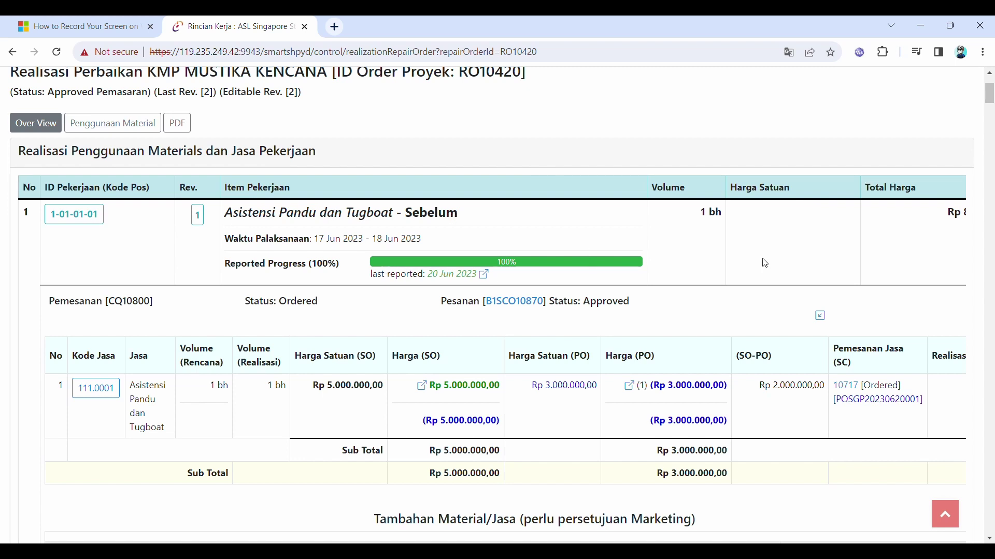
pyautogui.hscroll(5, 770, 266)
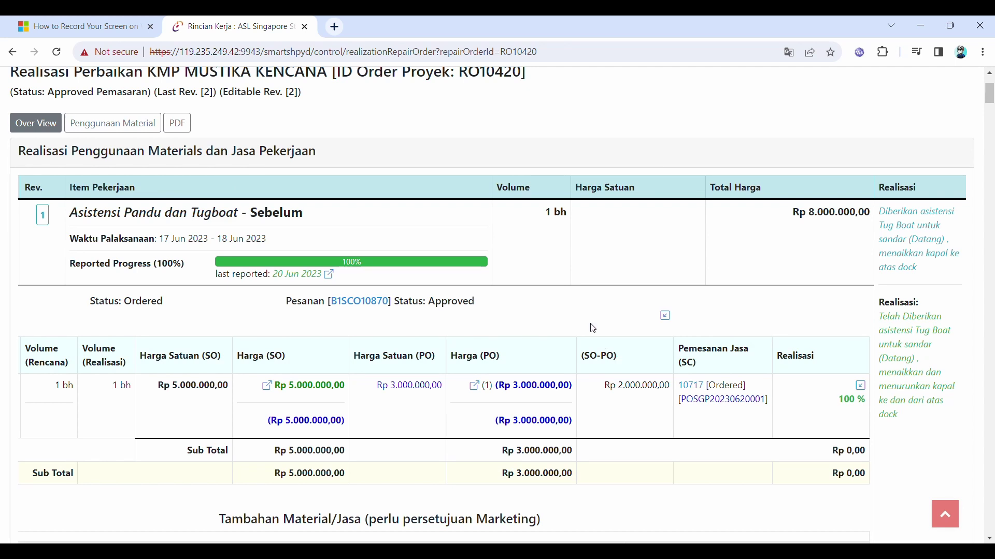
pyautogui.scroll(-1, 593, 329)
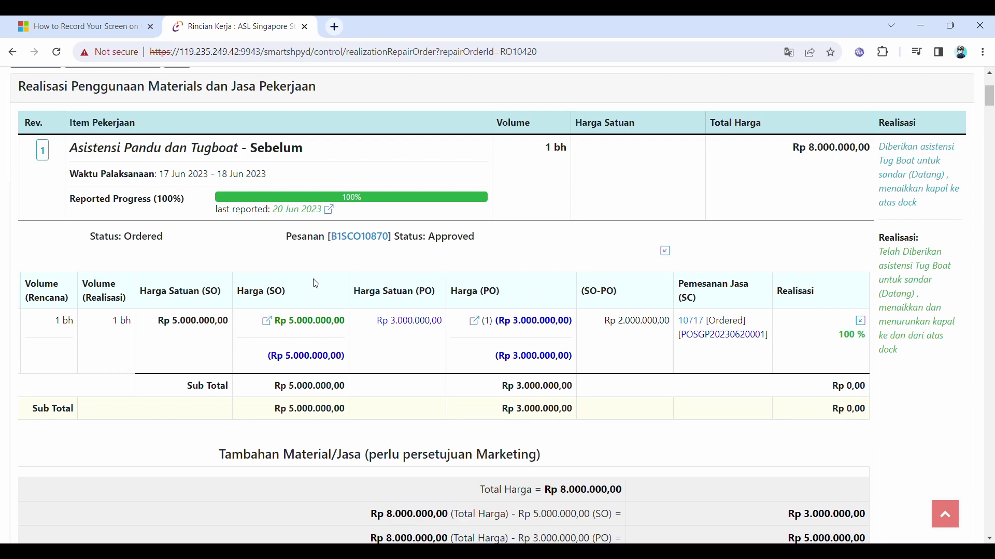
pyautogui.hscroll(-3, 333, 282)
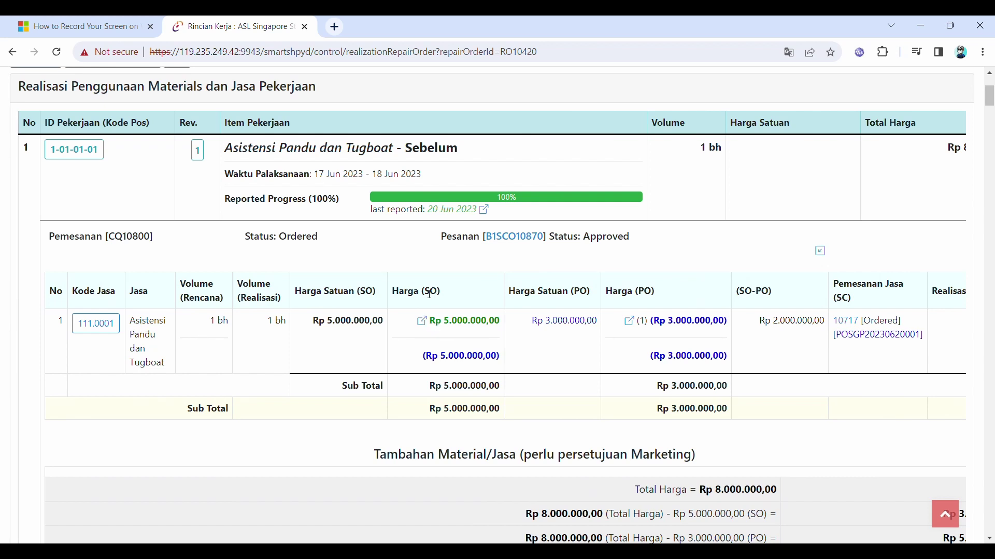
# Compare the SO and PO prices of the Asistensi Pandu dan Tugboat service in the job's realisation table.
pyautogui.moveTo(425, 295); pyautogui.dragTo(444, 296)
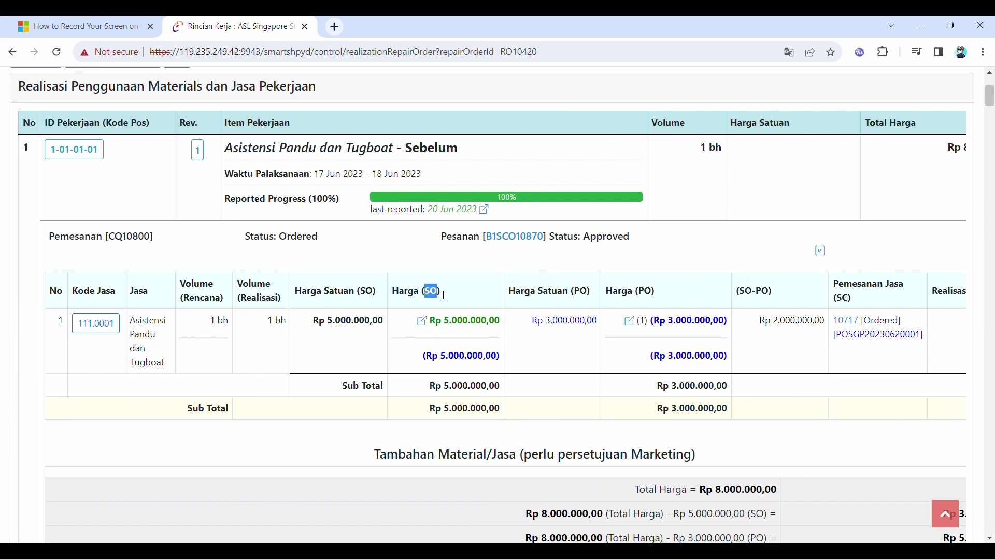
pyautogui.doubleClick(589, 296)
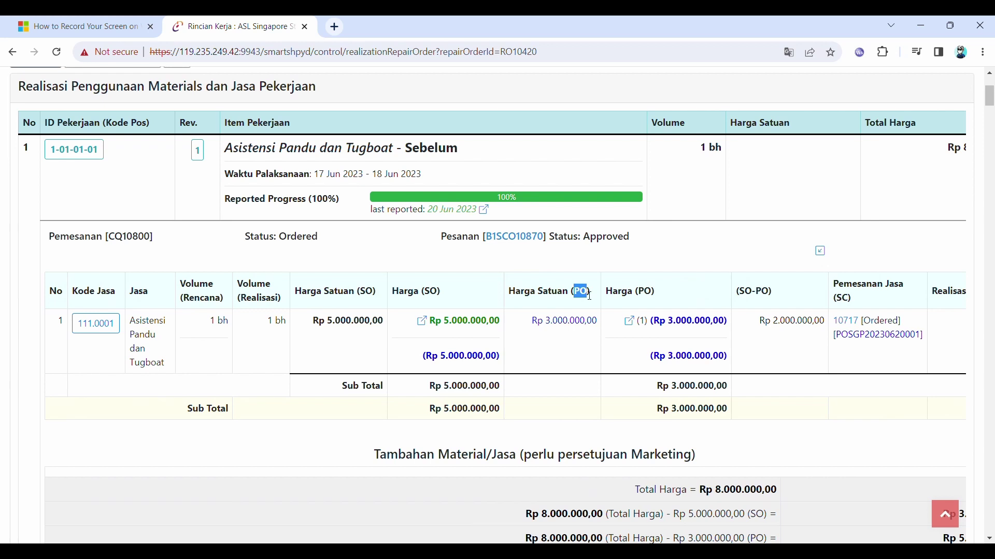
pyautogui.doubleClick(434, 295)
pyautogui.moveTo(441, 299); pyautogui.dragTo(444, 299)
pyautogui.click(460, 298)
pyautogui.moveTo(546, 324); pyautogui.dragTo(605, 329)
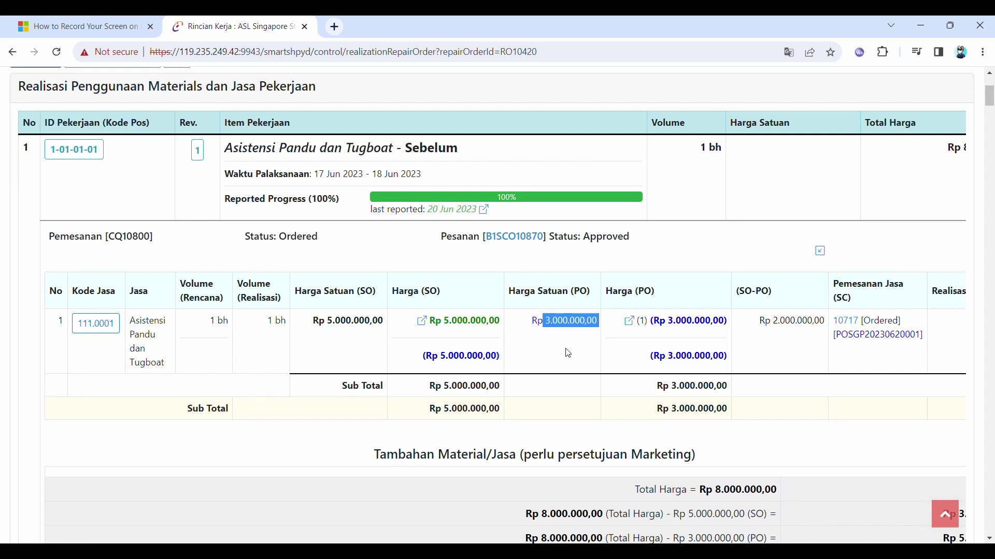
pyautogui.click(425, 334)
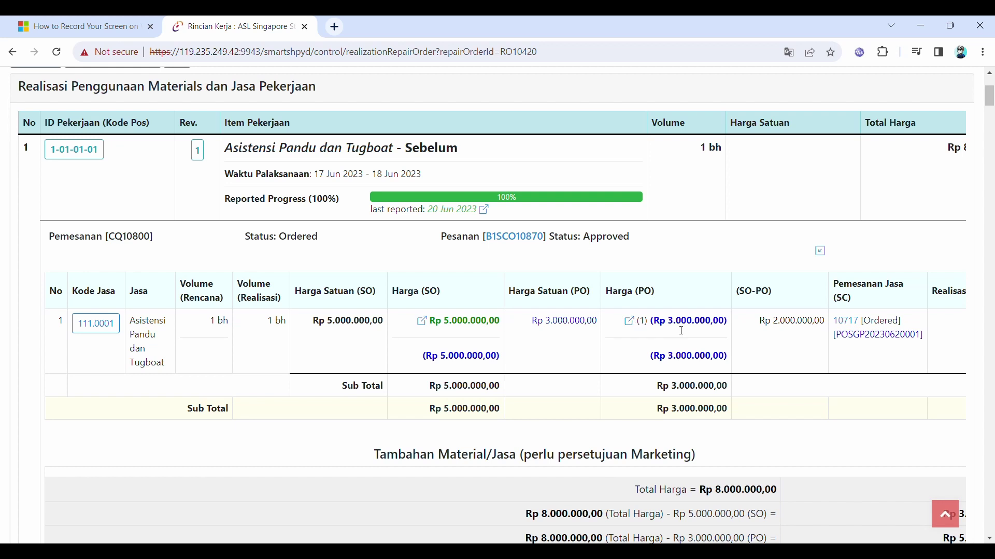
# Review the service's purchase order, including its contact information and ordered item, and its sales order entry, closing both order pages.
pyautogui.click(632, 322)
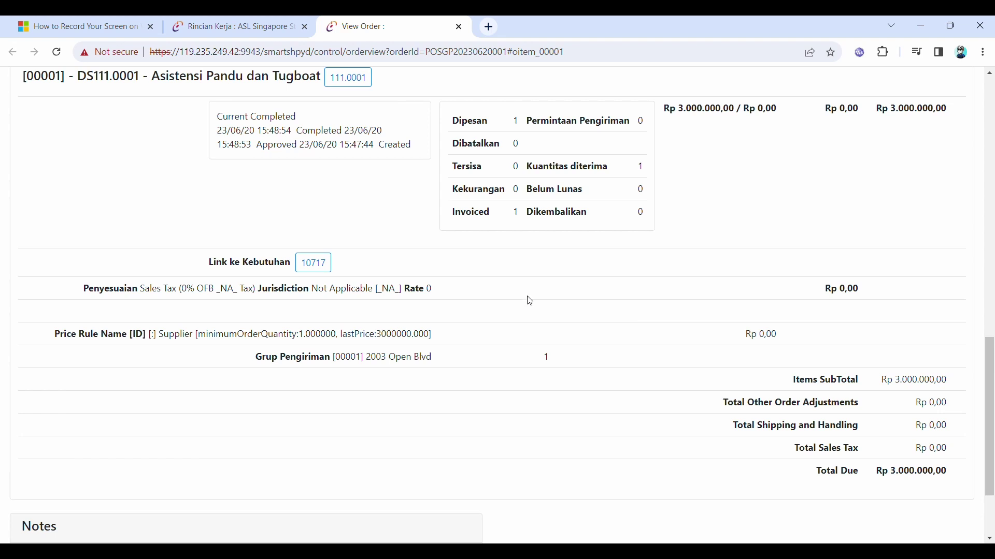
pyautogui.scroll(1, 228, 155)
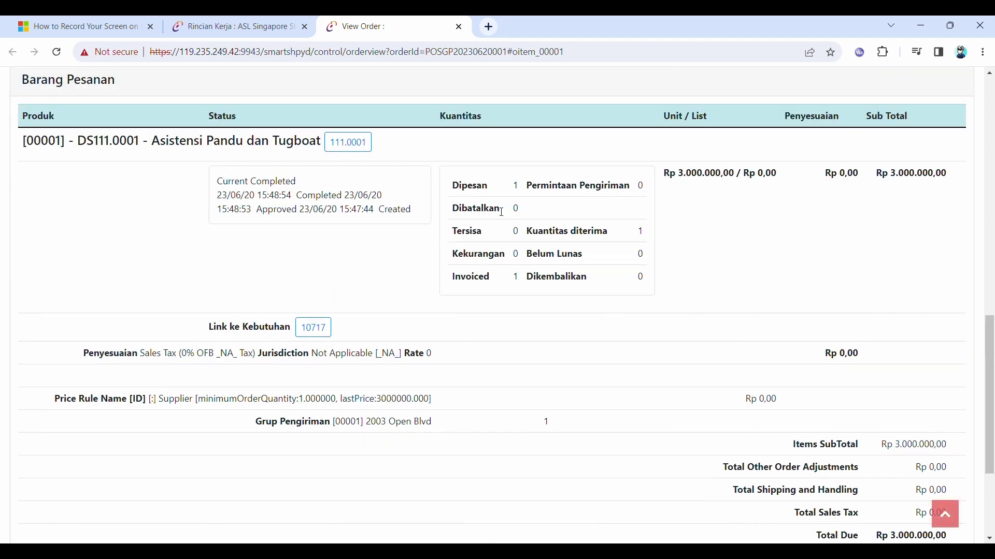
pyautogui.scroll(9, 508, 260)
pyautogui.scroll(3, 509, 260)
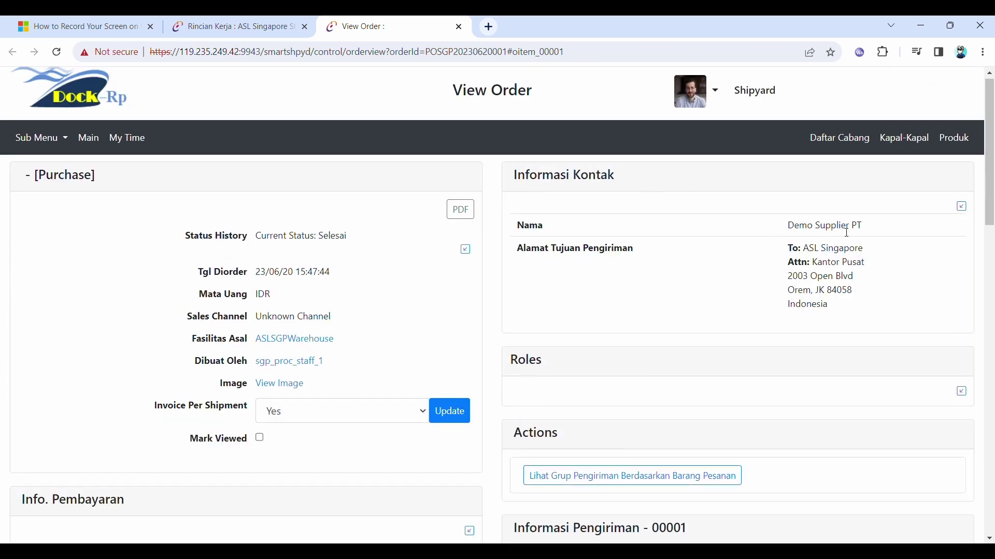
pyautogui.click(961, 207)
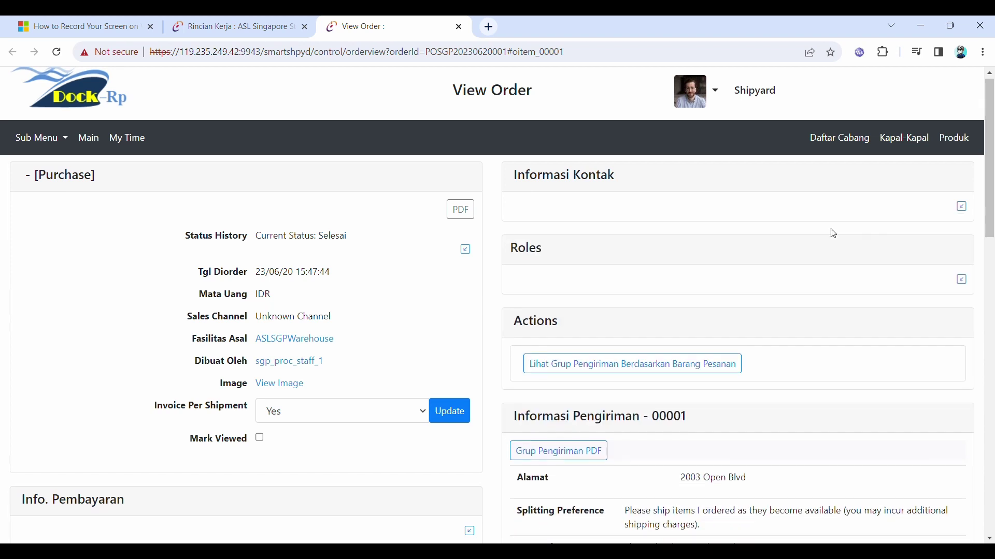
pyautogui.scroll(-5, 548, 312)
pyautogui.scroll(-8, 550, 314)
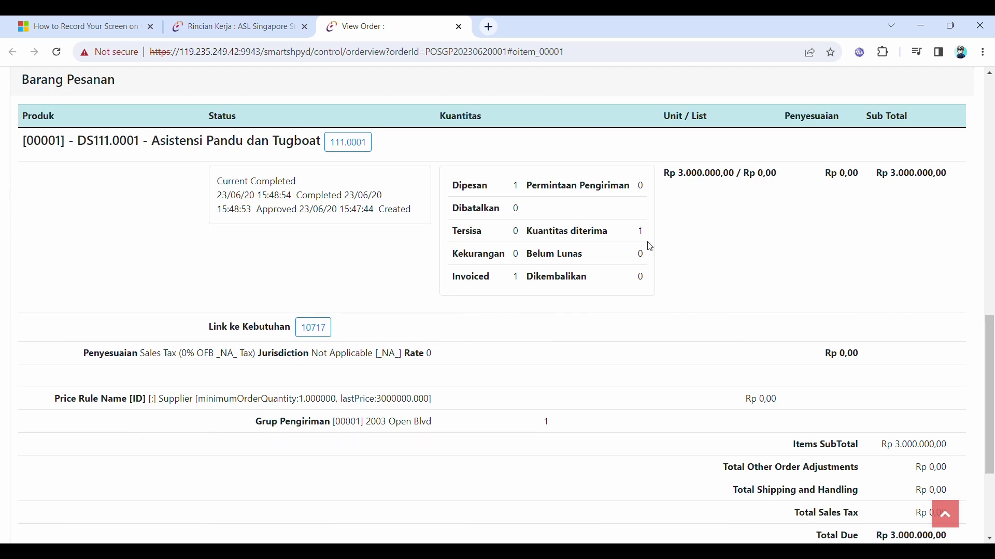
pyautogui.click(459, 27)
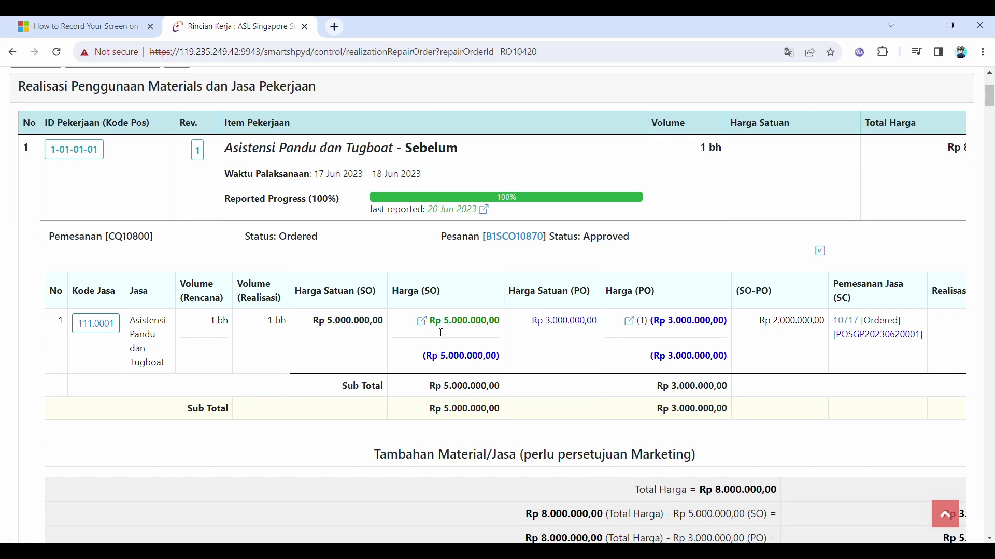
pyautogui.click(418, 324)
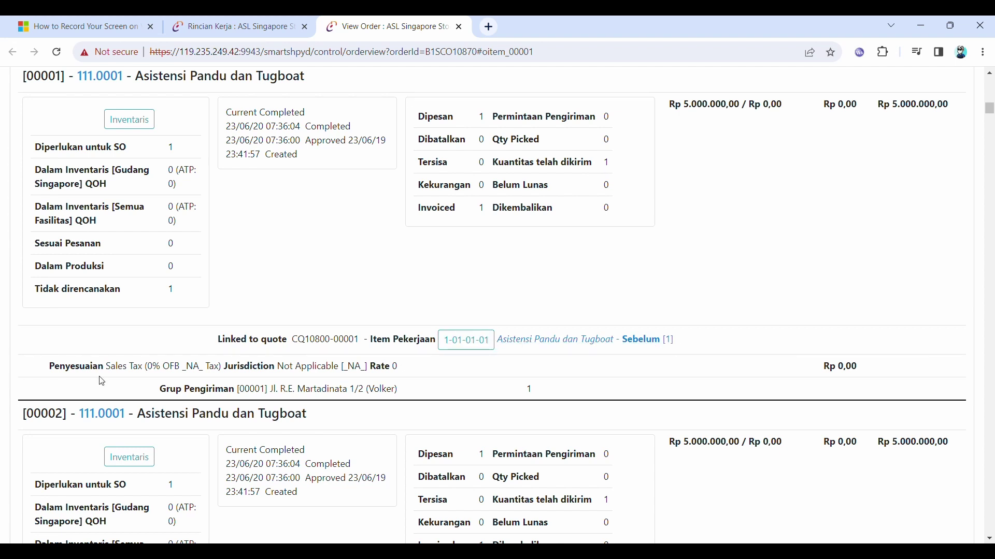
pyautogui.click(459, 27)
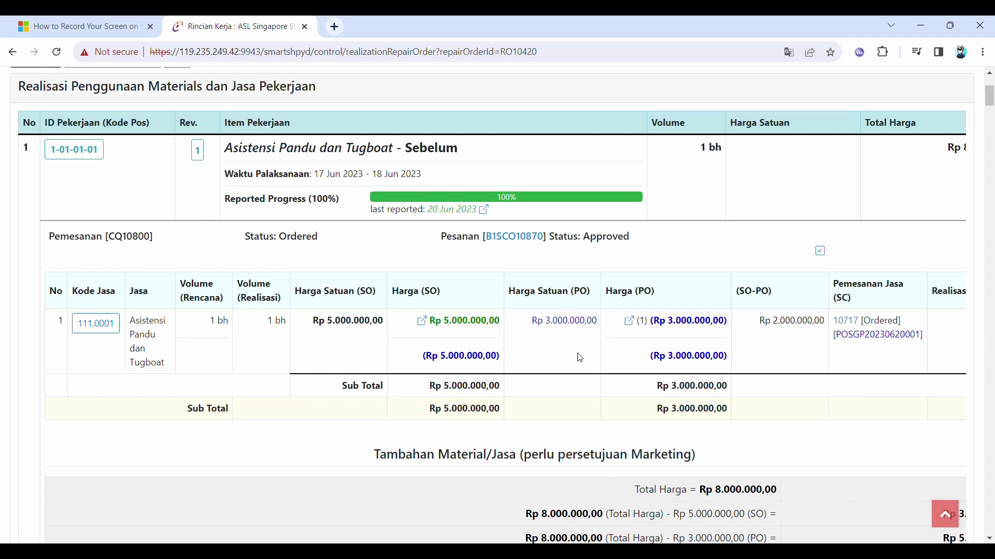
# Examine the realisation of the following jobs, comparing the SO and PO costs of Tambat di Kade - Sebelum with its Total Harga.
pyautogui.scroll(-6, 582, 359)
pyautogui.scroll(-11, 580, 357)
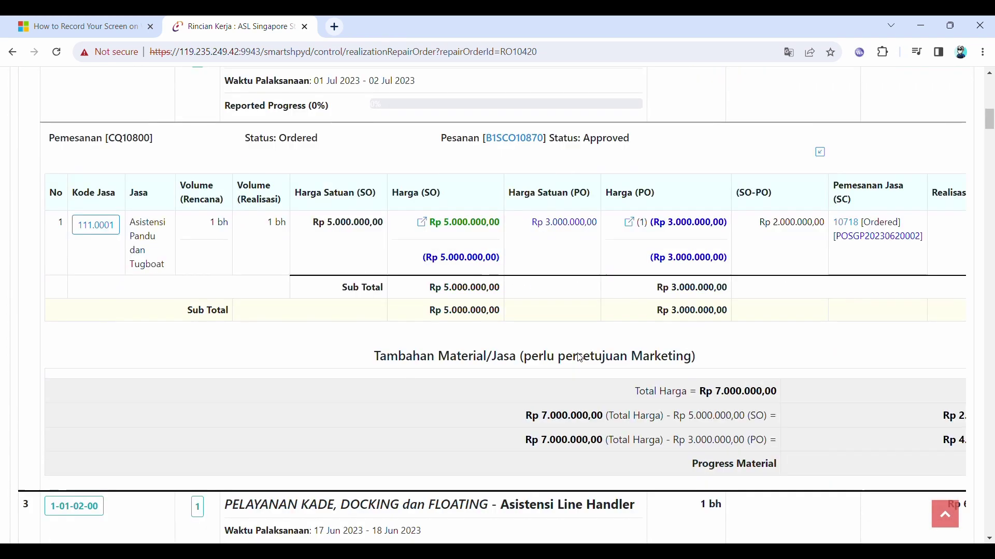
pyautogui.scroll(-1, 574, 354)
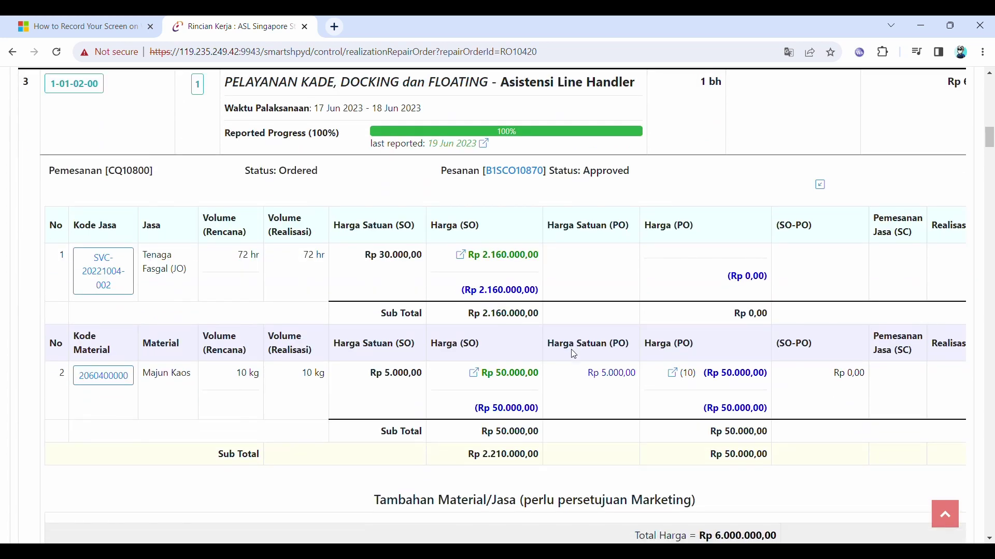
pyautogui.scroll(-8, 574, 354)
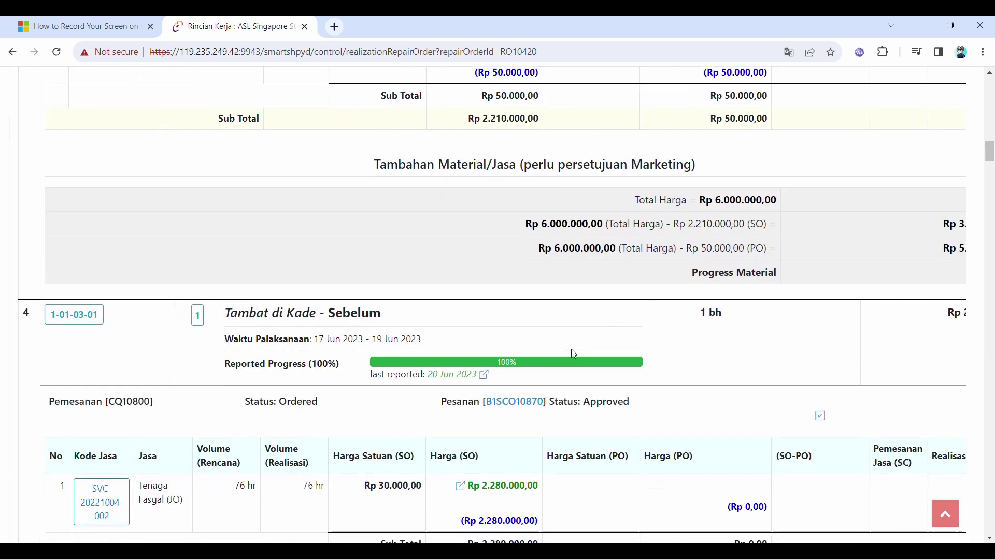
pyautogui.scroll(-8, 574, 354)
pyautogui.scroll(5, 574, 355)
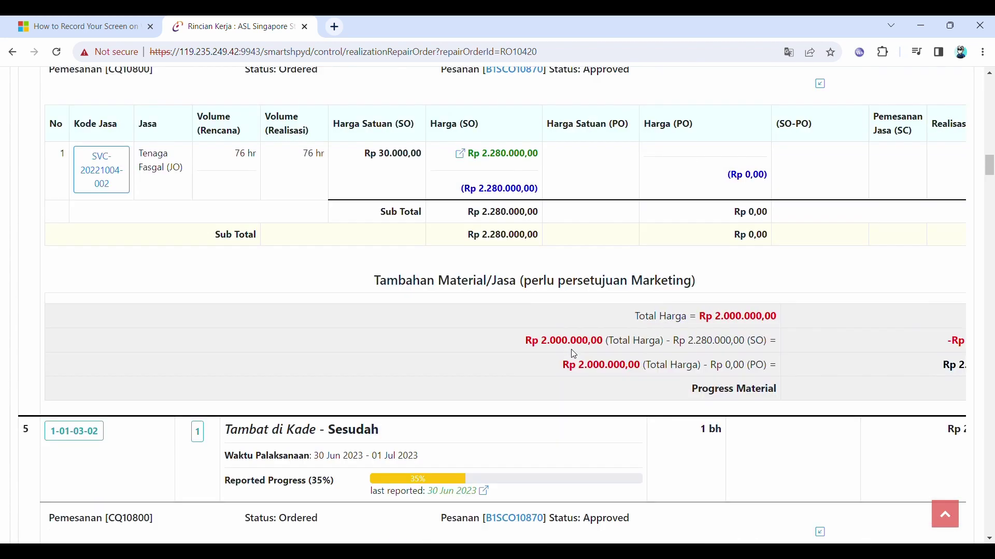
pyautogui.scroll(1, 574, 354)
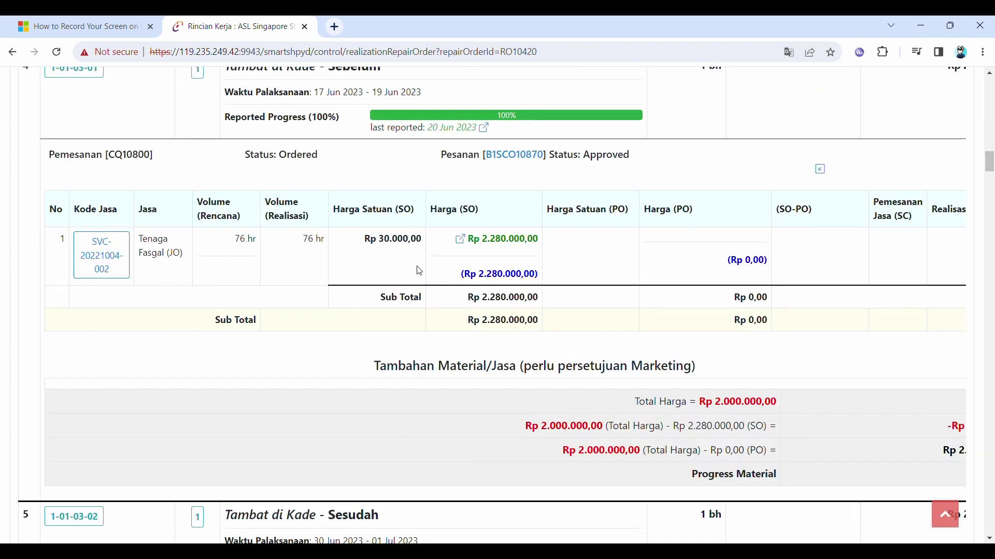
pyautogui.scroll(1, 614, 252)
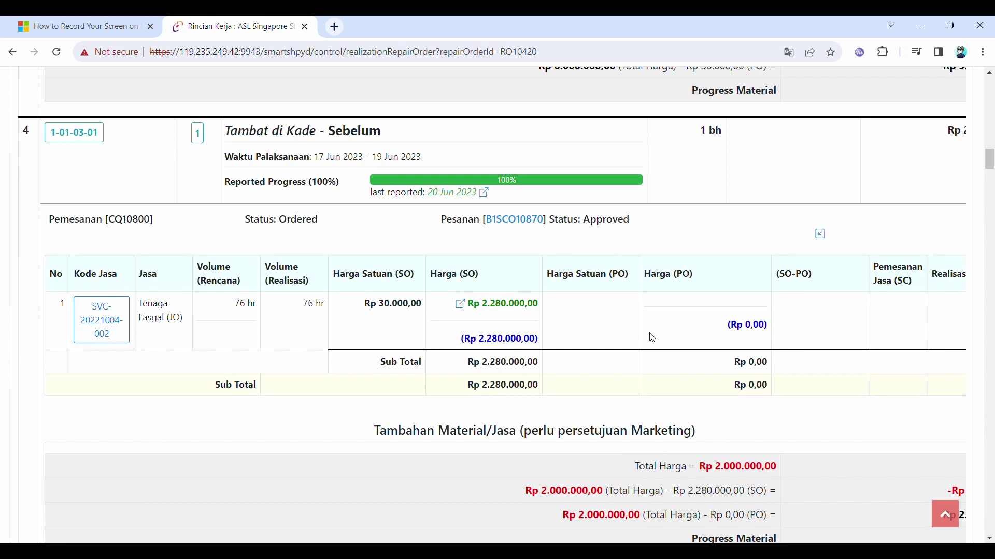
pyautogui.scroll(-1, 653, 337)
pyautogui.moveTo(704, 407); pyautogui.dragTo(786, 404)
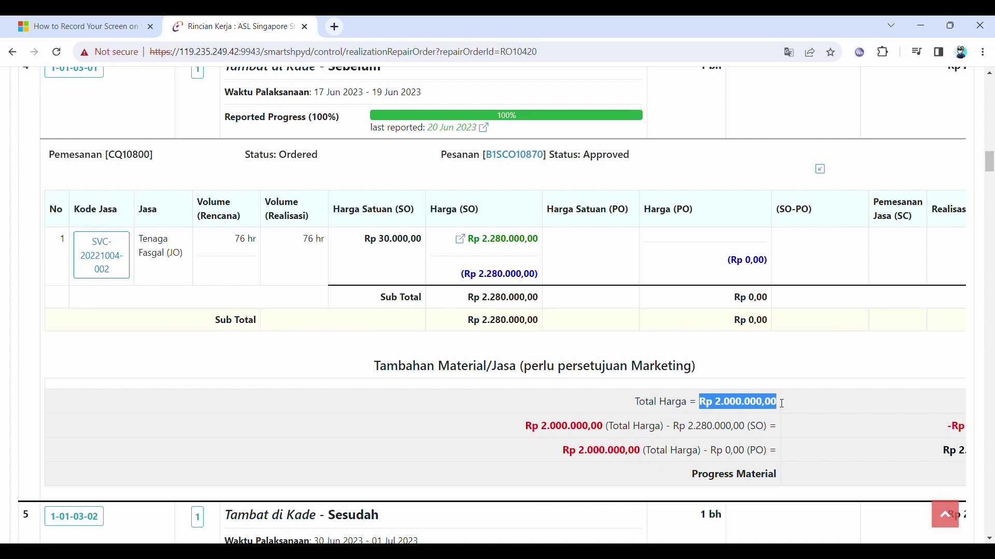
# Go through the remaining jobs to the project cost summary and review Total Penawaran, Grand Total HPP and Profit.
pyautogui.scroll(-8, 764, 407)
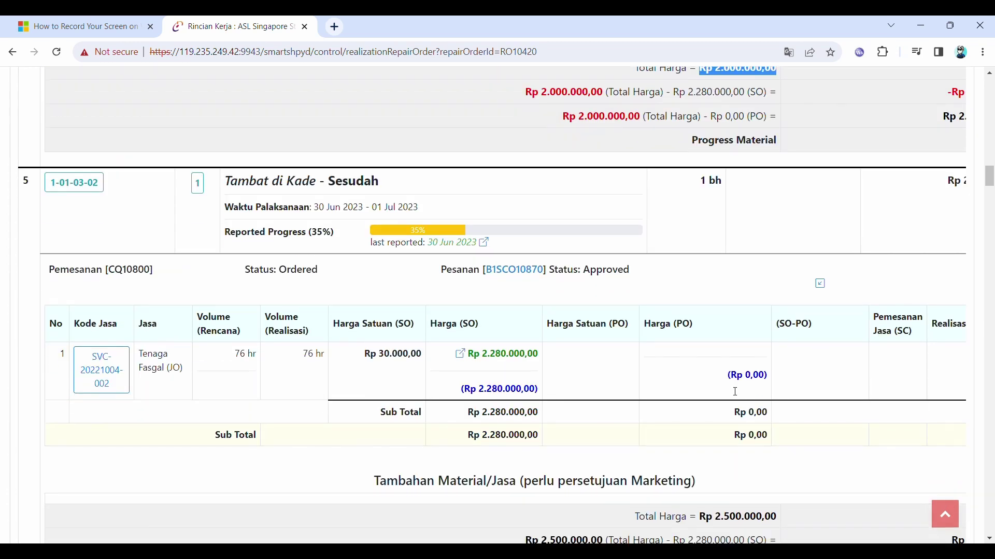
pyautogui.scroll(-20, 735, 392)
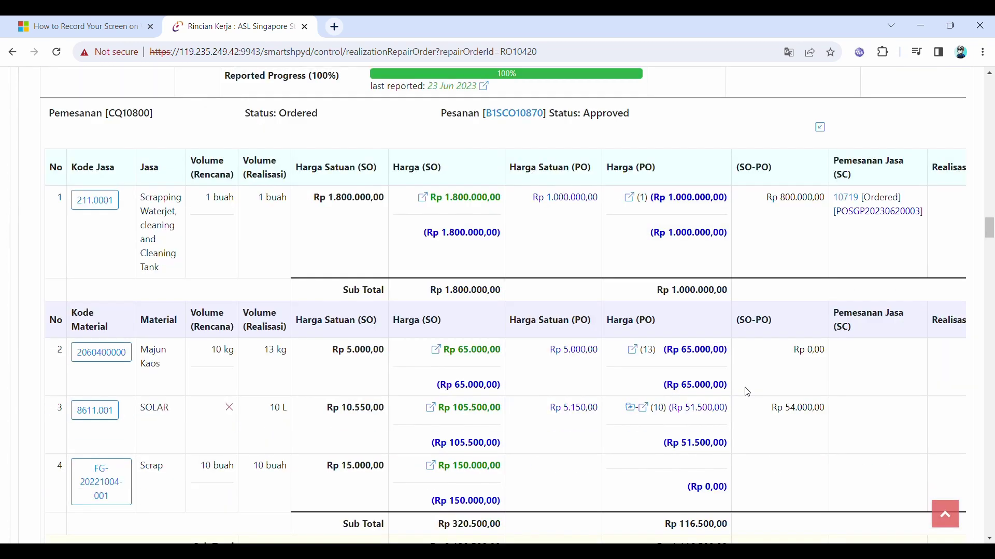
pyautogui.scroll(-20, 758, 384)
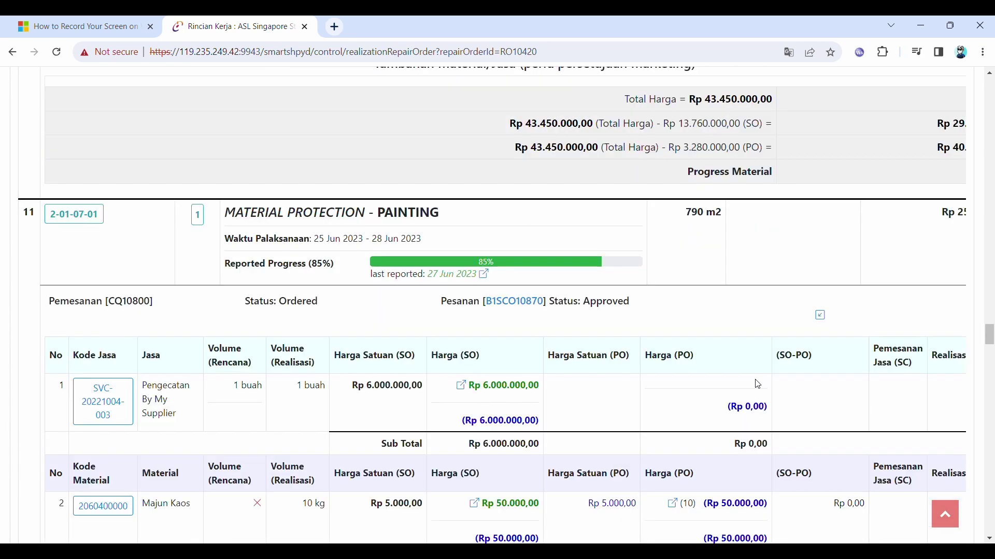
pyautogui.scroll(-20, 758, 384)
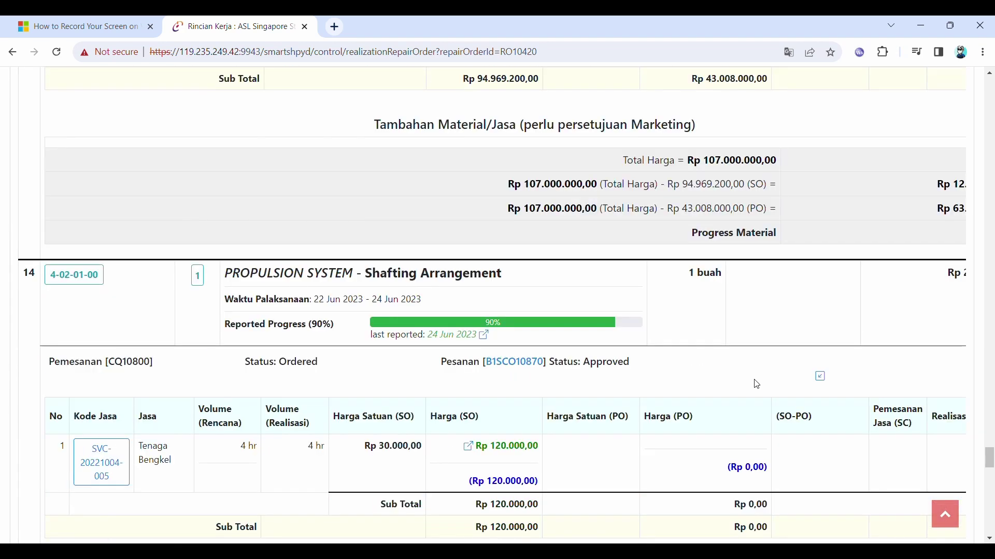
pyautogui.scroll(-20, 756, 385)
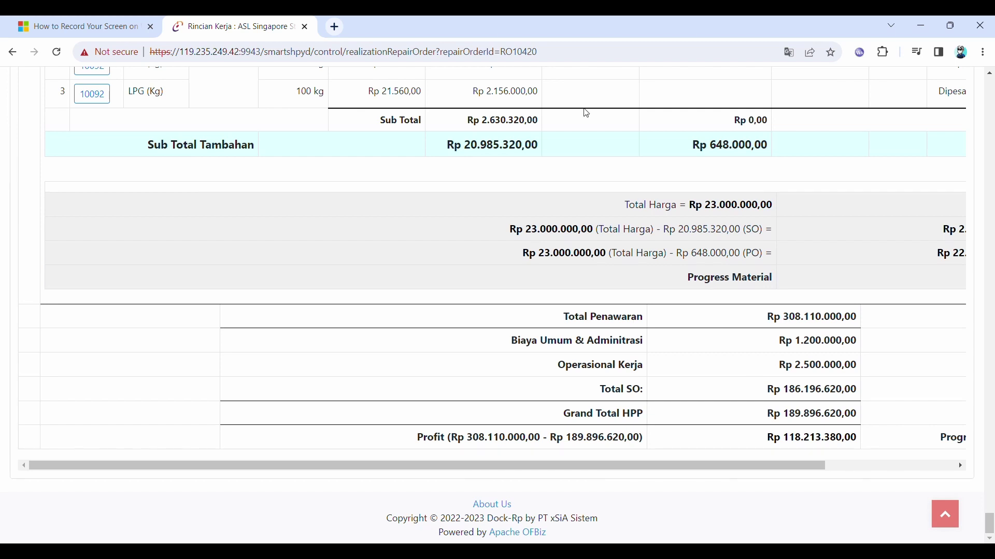
pyautogui.moveTo(781, 317); pyautogui.dragTo(862, 326)
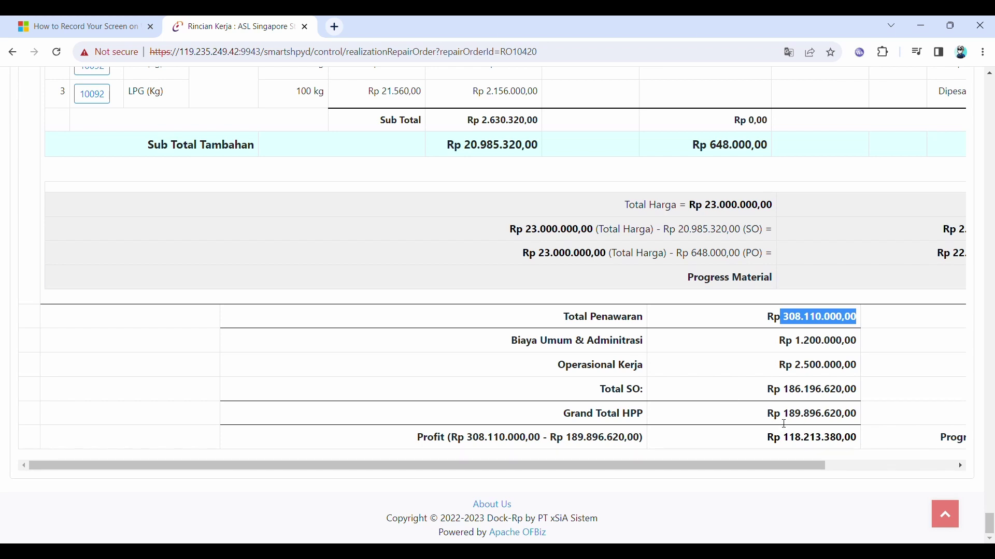
pyautogui.moveTo(765, 414); pyautogui.dragTo(861, 422)
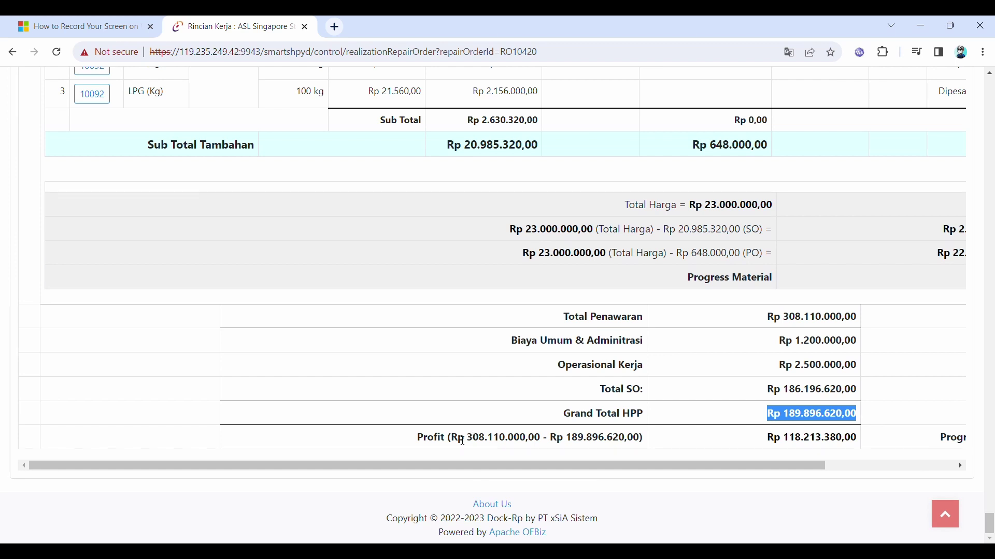
pyautogui.moveTo(452, 438); pyautogui.dragTo(646, 447)
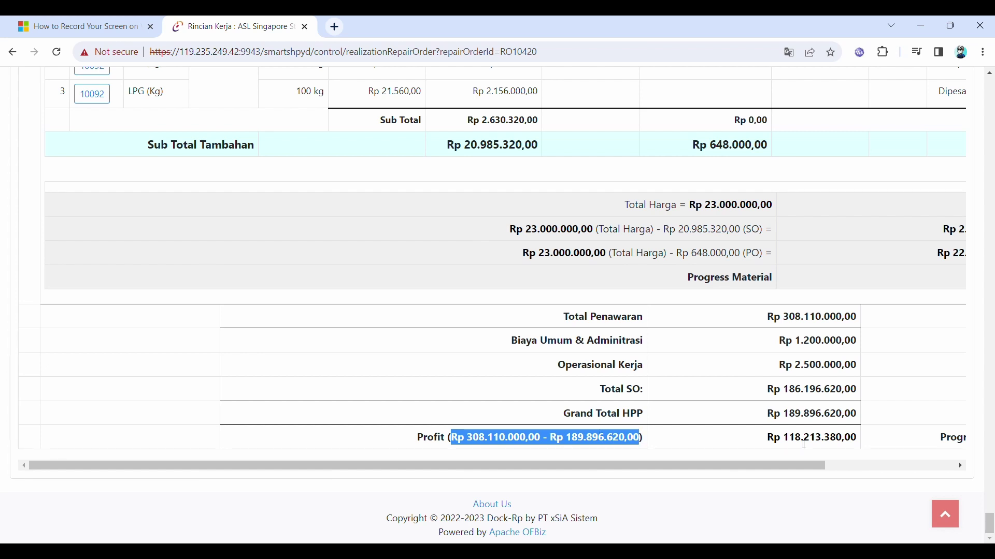
pyautogui.click(791, 443)
pyautogui.moveTo(768, 443); pyautogui.dragTo(861, 447)
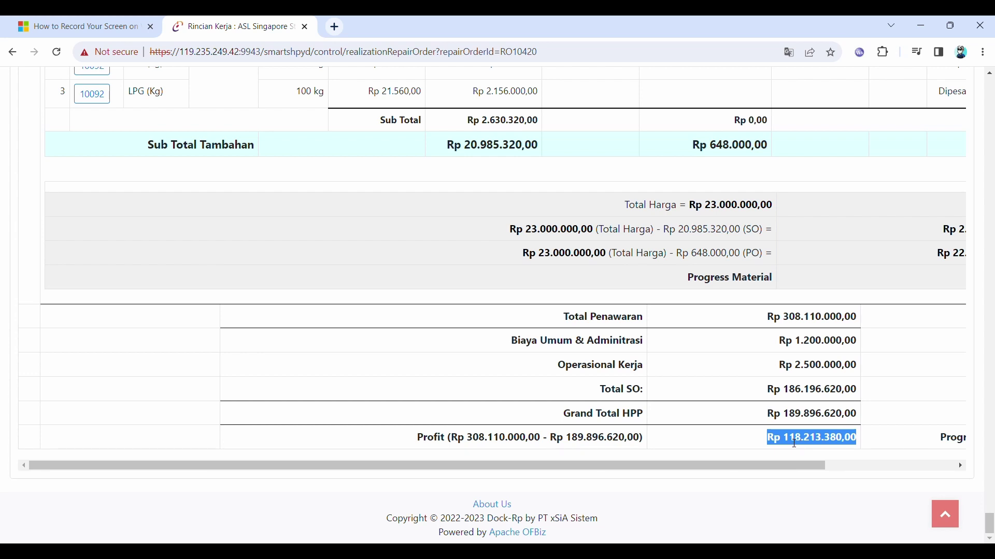
# Compare the SO and PO prices and Realisasi percentages of the Thinner, Vernish, LPG and Oksigen materials in the last job.
pyautogui.scroll(4, 794, 444)
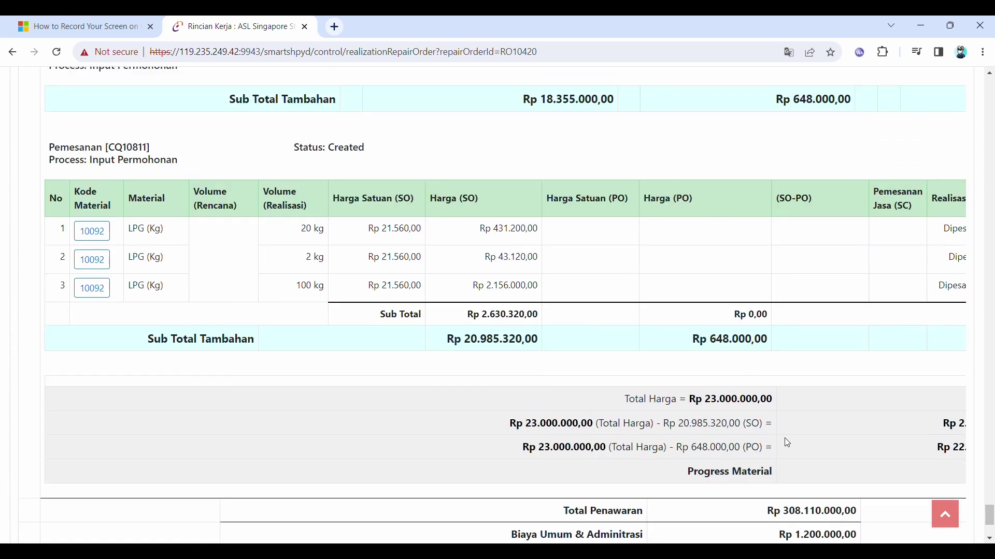
pyautogui.scroll(4, 654, 439)
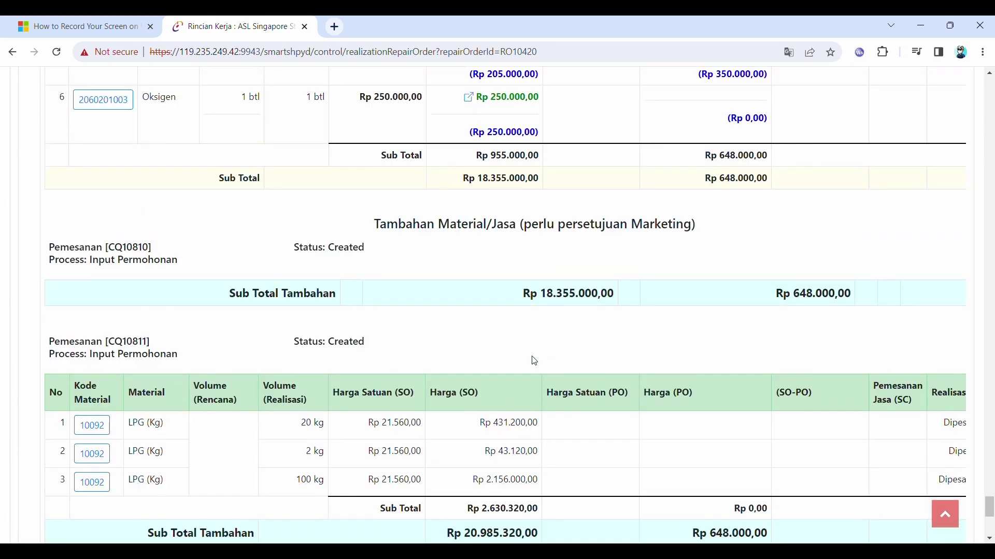
pyautogui.scroll(5, 534, 361)
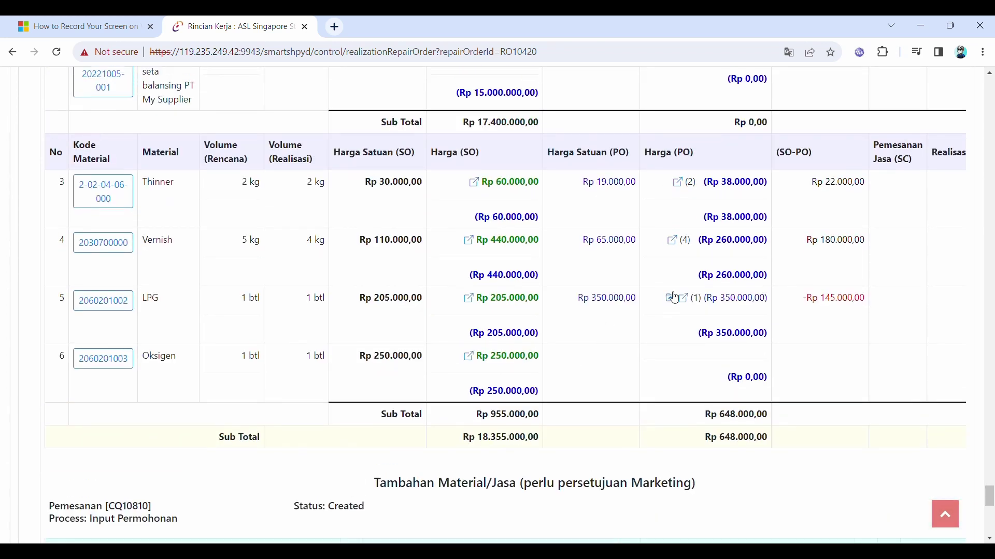
pyautogui.hscroll(2, 839, 226)
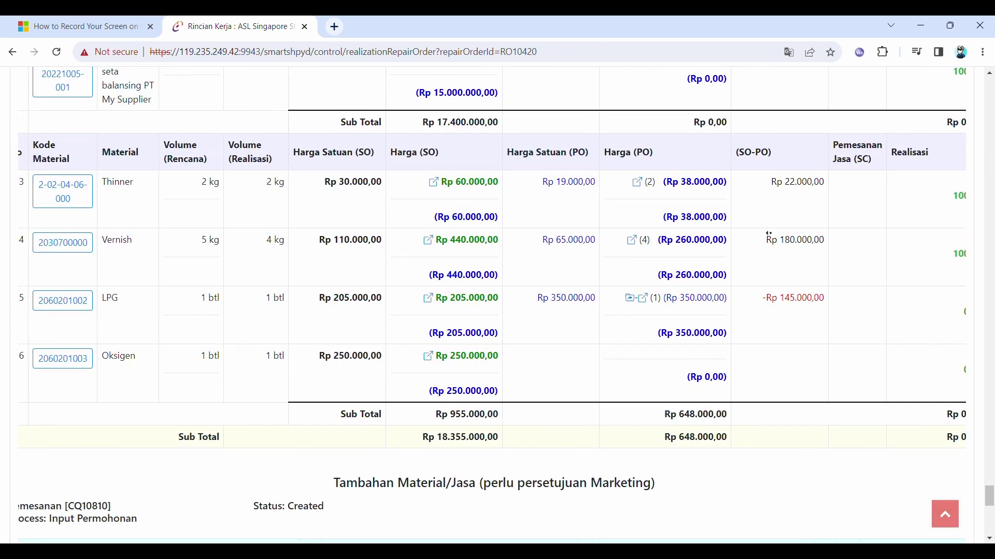
pyautogui.hscroll(-2, 768, 234)
pyautogui.hscroll(7, 787, 242)
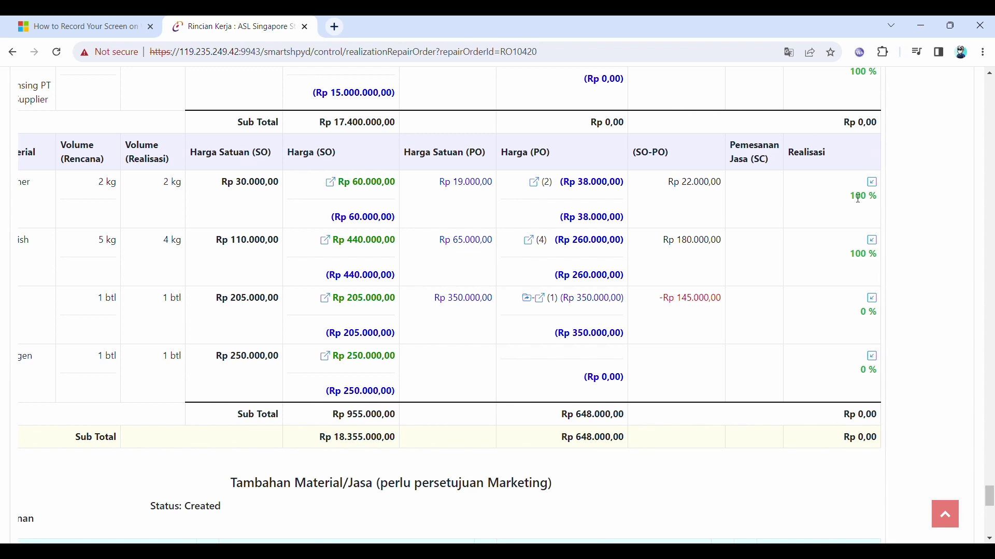
pyautogui.hscroll(-3, 750, 211)
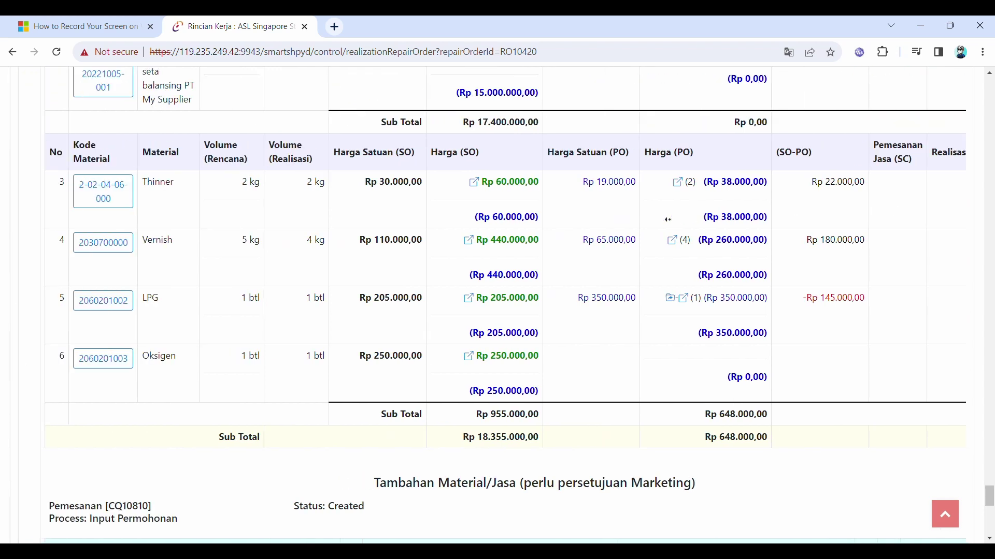
# Inspect the Realisasi breakdown of the Thinner material, checking Dipesan and Kuantitas telah dikirim, and collapse it.
pyautogui.moveTo(142, 182); pyautogui.dragTo(182, 188)
pyautogui.click(923, 208)
pyautogui.hscroll(3, 924, 204)
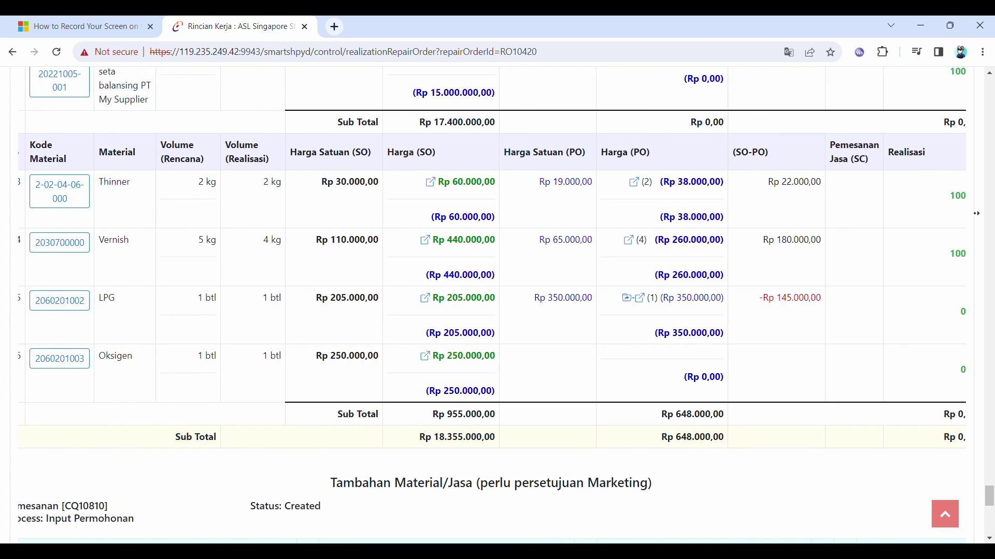
pyautogui.click(875, 183)
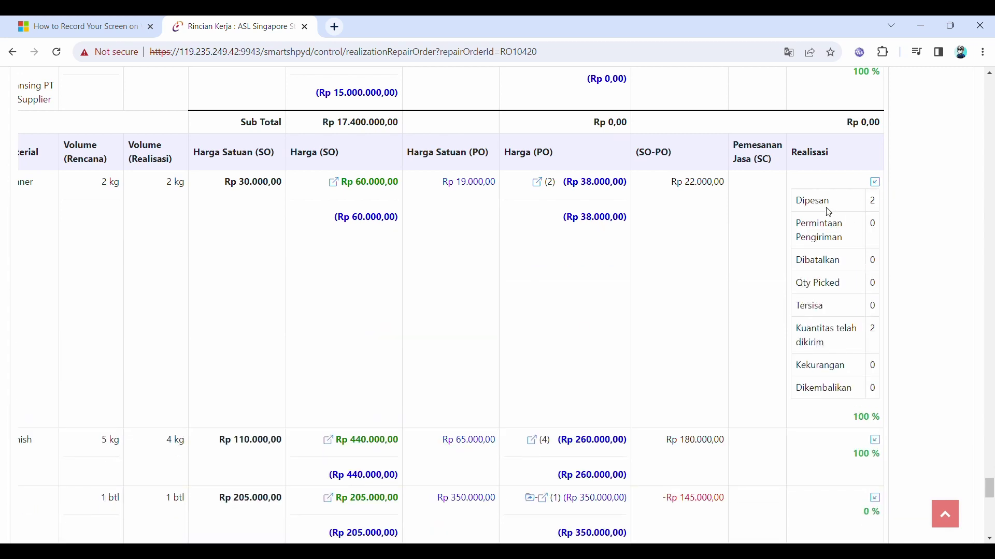
pyautogui.doubleClick(875, 331)
pyautogui.click(879, 185)
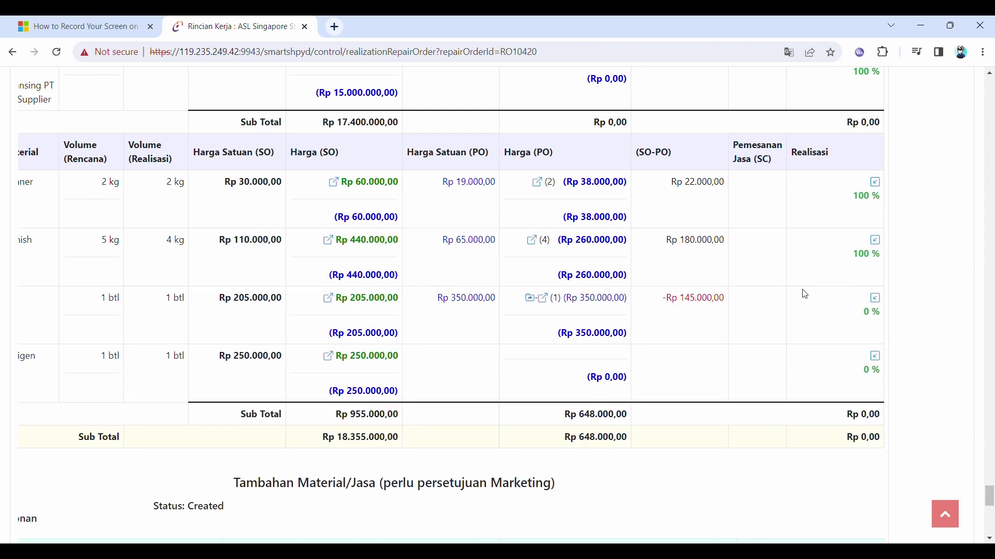
# Inspect the Realisasi breakdown of the LPG material, checking Permintaan Pengiriman and Kuantitas telah dikirim, and collapse it.
pyautogui.click(879, 301)
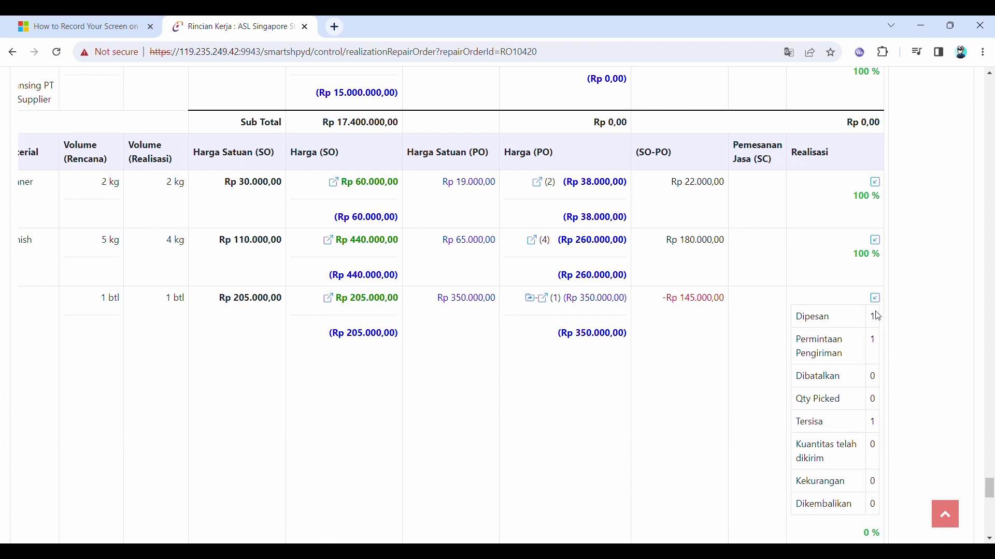
pyautogui.moveTo(868, 342); pyautogui.dragTo(884, 338)
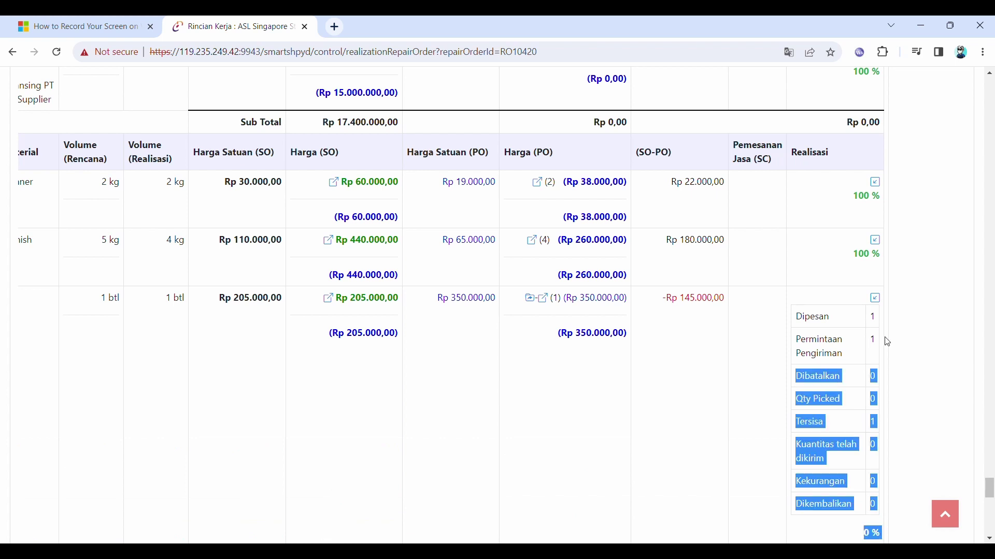
pyautogui.click(858, 359)
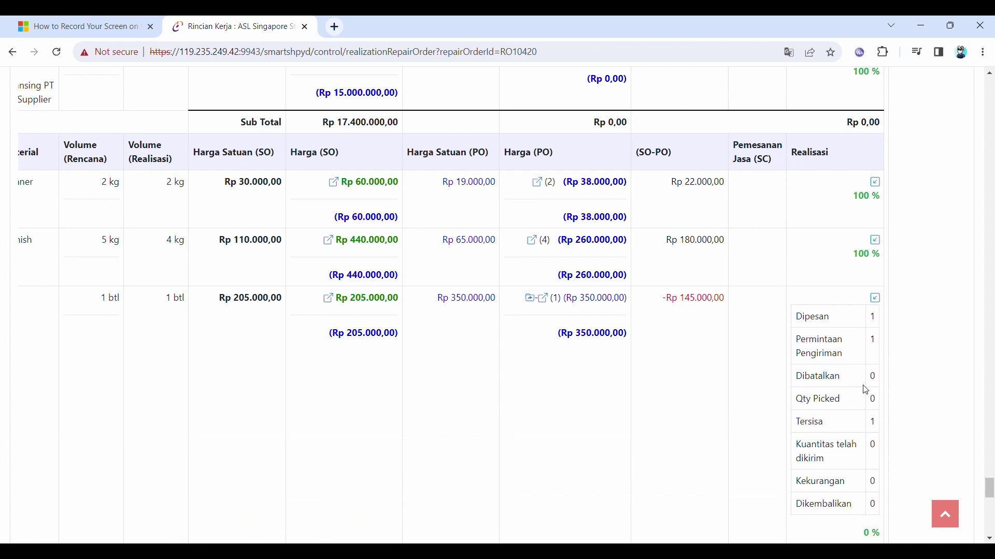
pyautogui.doubleClick(873, 445)
pyautogui.click(876, 296)
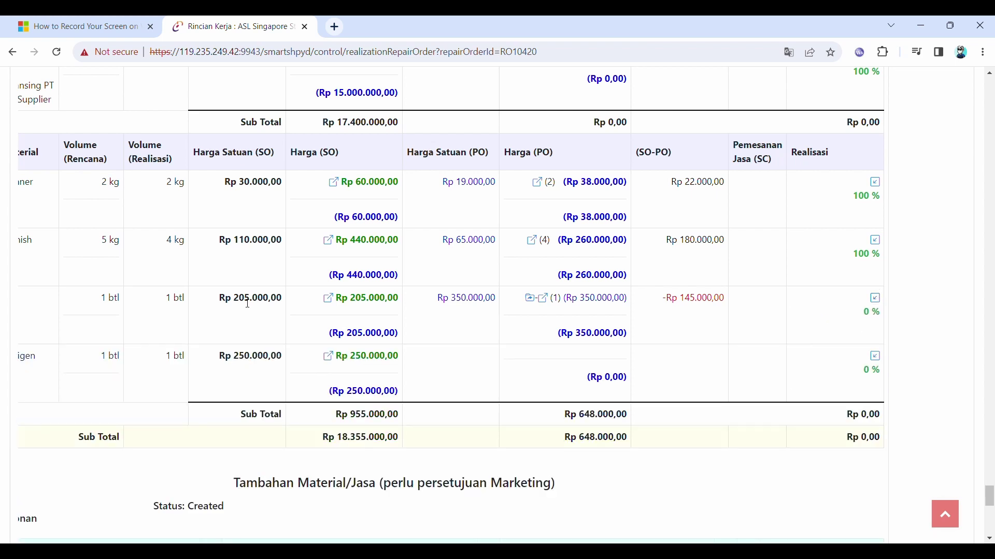
pyautogui.hscroll(-5, 236, 315)
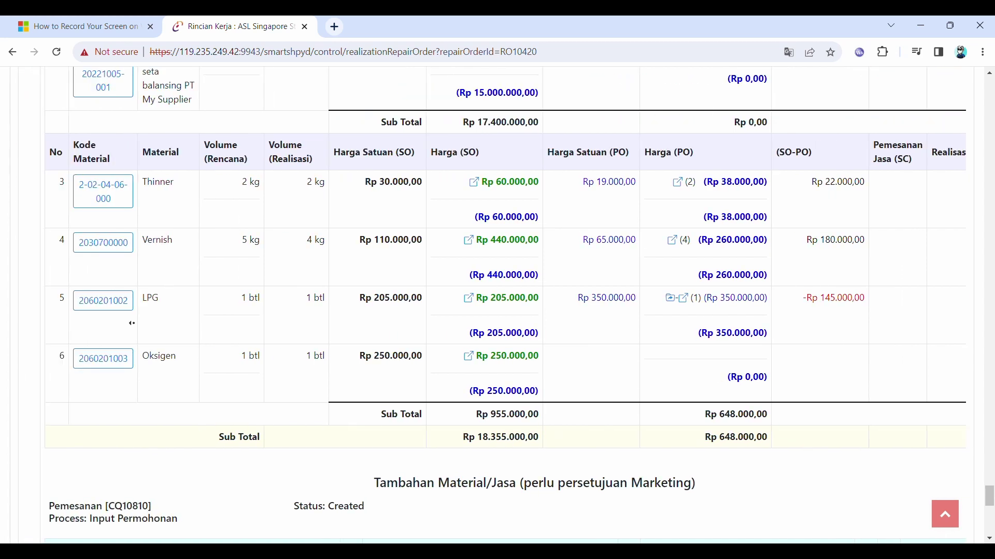
pyautogui.moveTo(143, 299); pyautogui.dragTo(161, 301)
# Open the project's Satisfaction Note and read the Rencana and Realisasi descriptions of the Asistensi Pandu dan Tugboat - Sebelum job.
pyautogui.scroll(15, 437, 327)
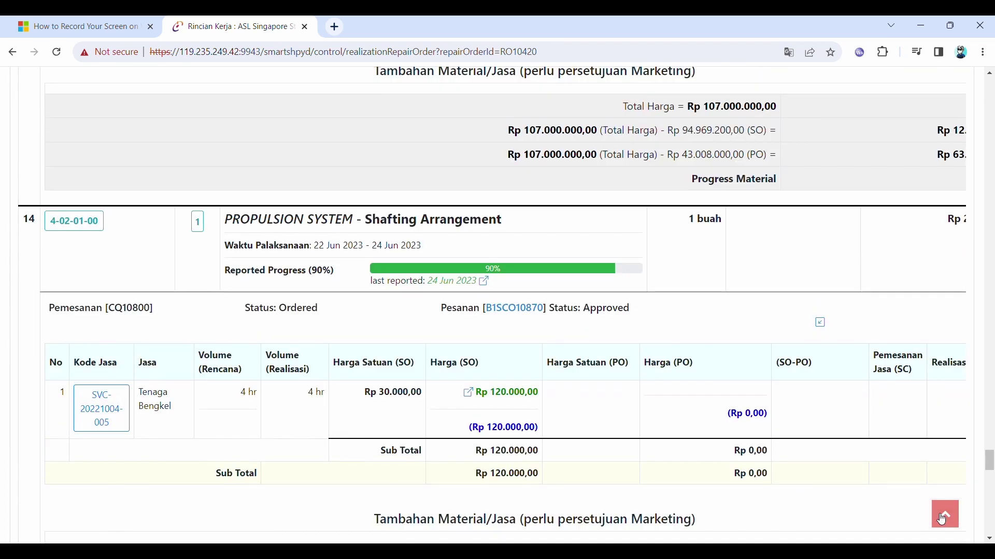
pyautogui.click(948, 518)
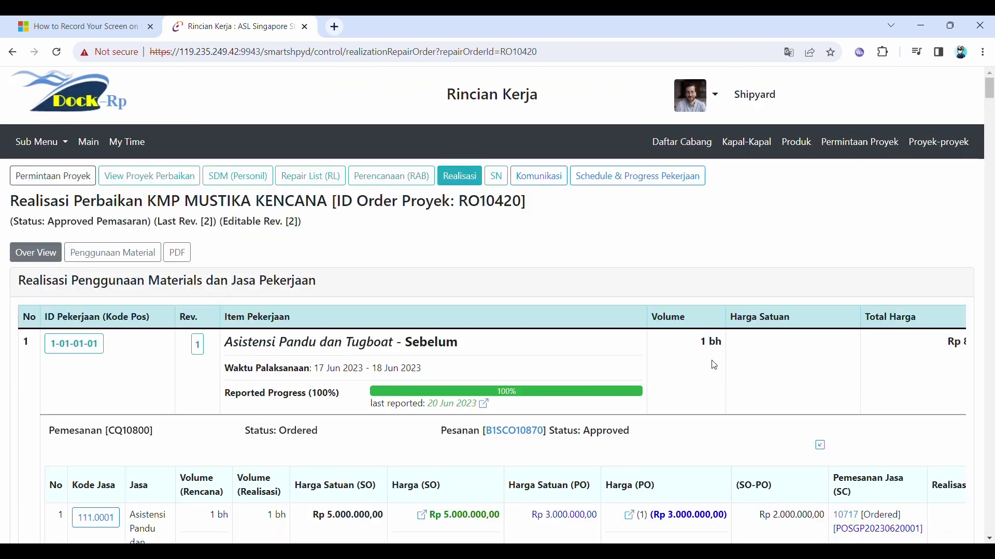
pyautogui.click(496, 176)
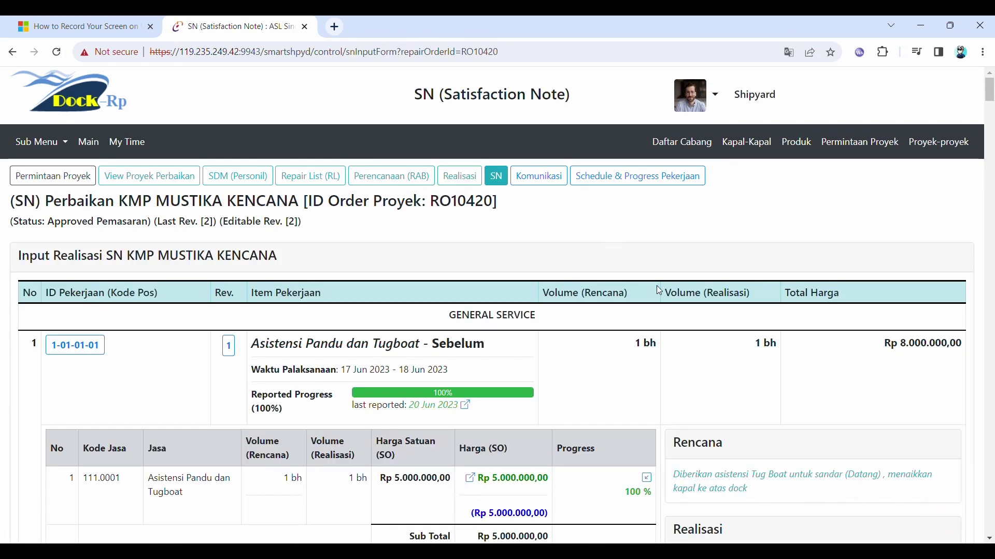
pyautogui.scroll(-2, 671, 313)
pyautogui.scroll(-1, 671, 313)
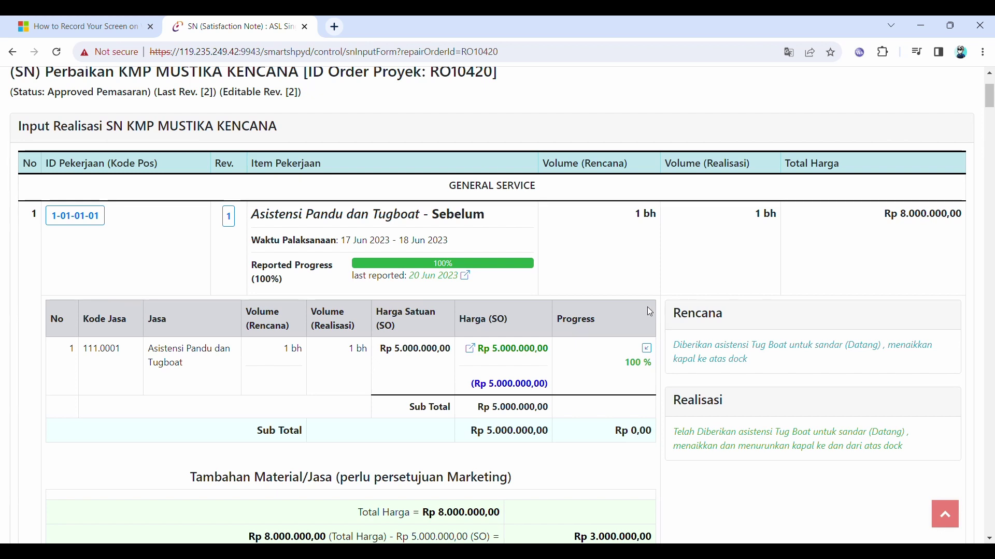
pyautogui.scroll(-1, 650, 311)
pyautogui.scroll(-2, 650, 312)
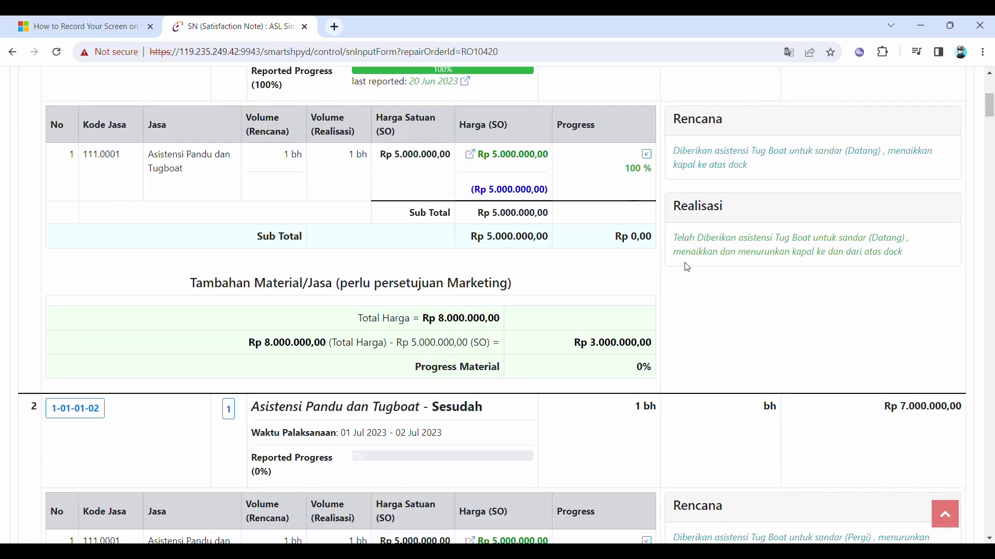
pyautogui.moveTo(680, 242); pyautogui.dragTo(915, 256)
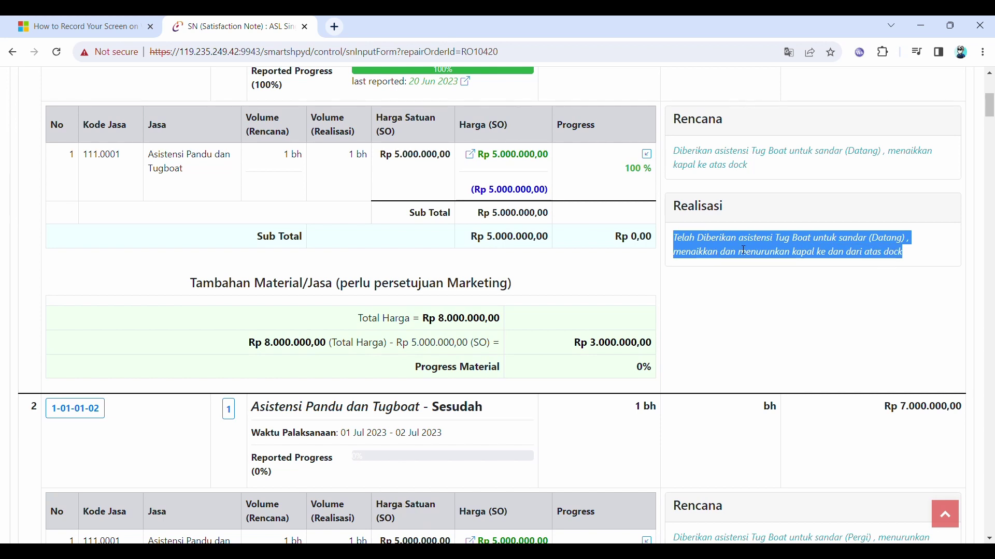
pyautogui.click(712, 258)
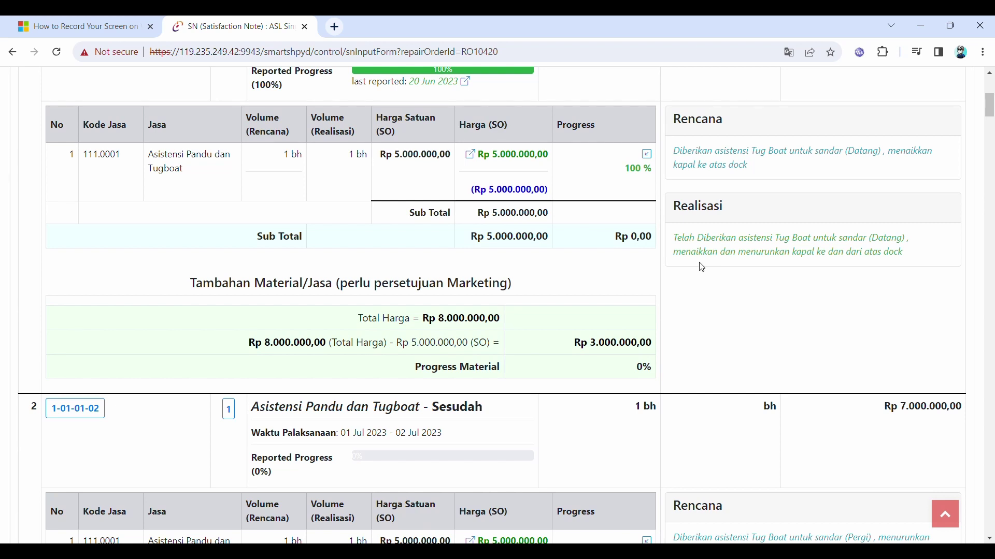
pyautogui.scroll(4, 702, 267)
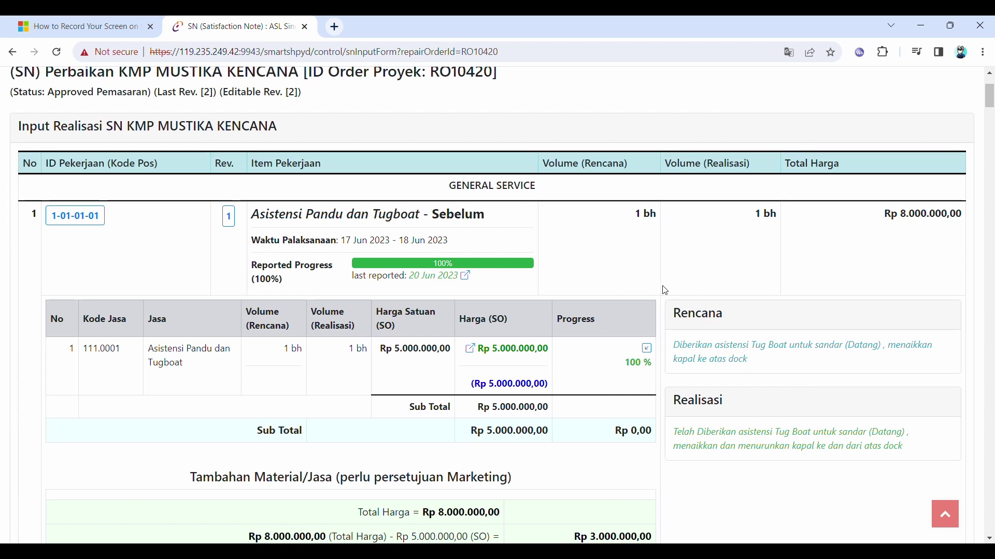
pyautogui.scroll(3, 662, 288)
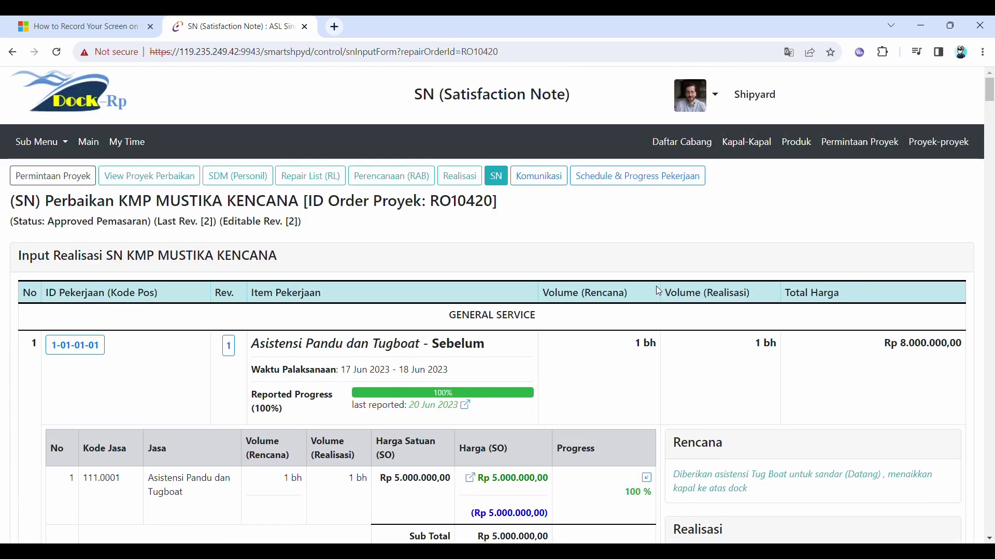
# View the project's Komunikasi messages and its Schedule & Progress Pekerjaan Gantt chart.
pyautogui.click(541, 178)
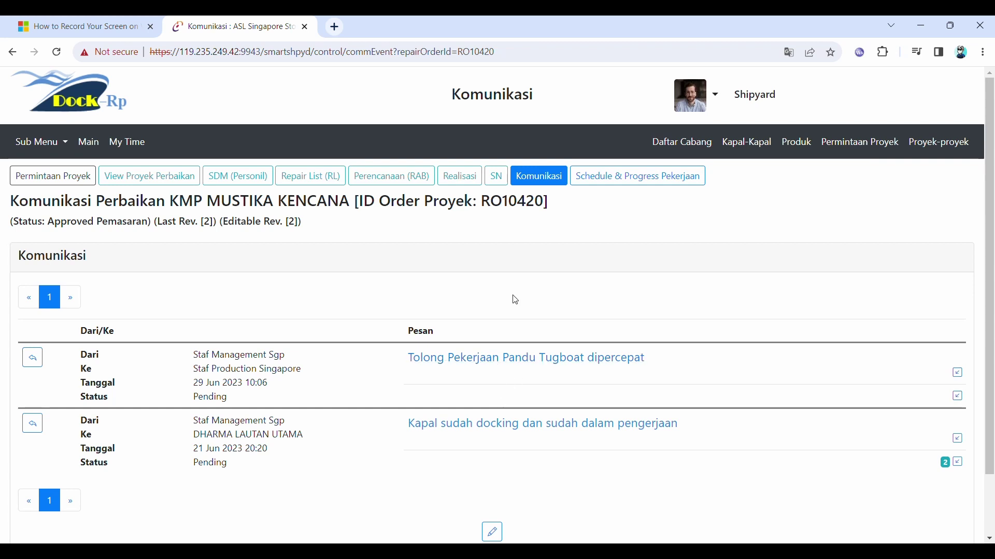
pyautogui.click(637, 182)
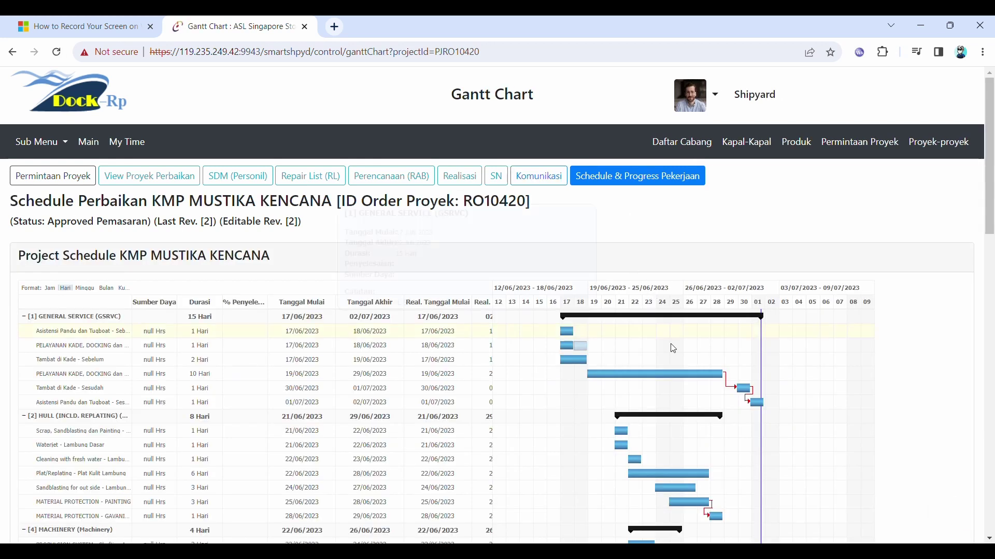
pyautogui.scroll(-4, 910, 350)
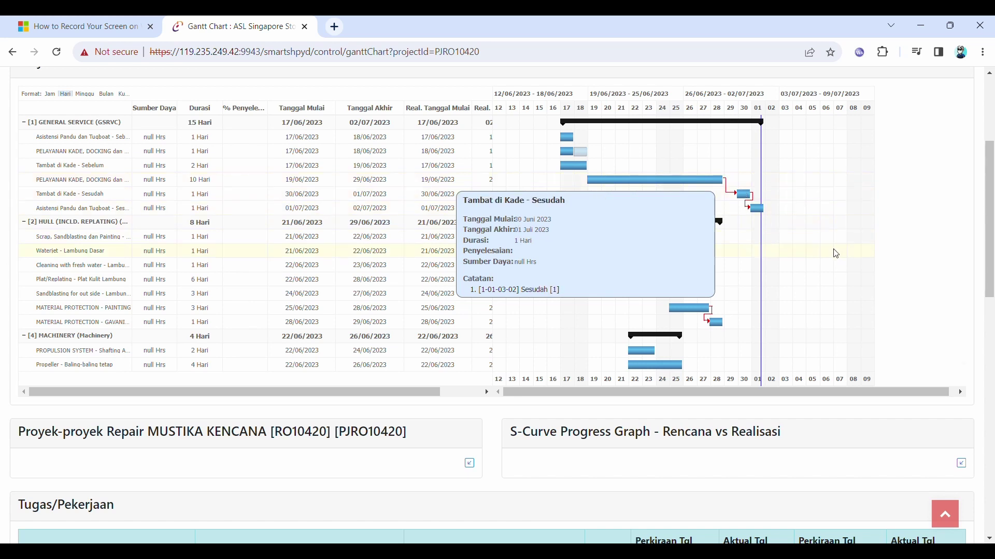
# Expand the Repair MUSTIKA KENCANA project details below the Gantt chart, check the Aktual Tgl Mulai date, and collapse them.
pyautogui.scroll(-3, 834, 250)
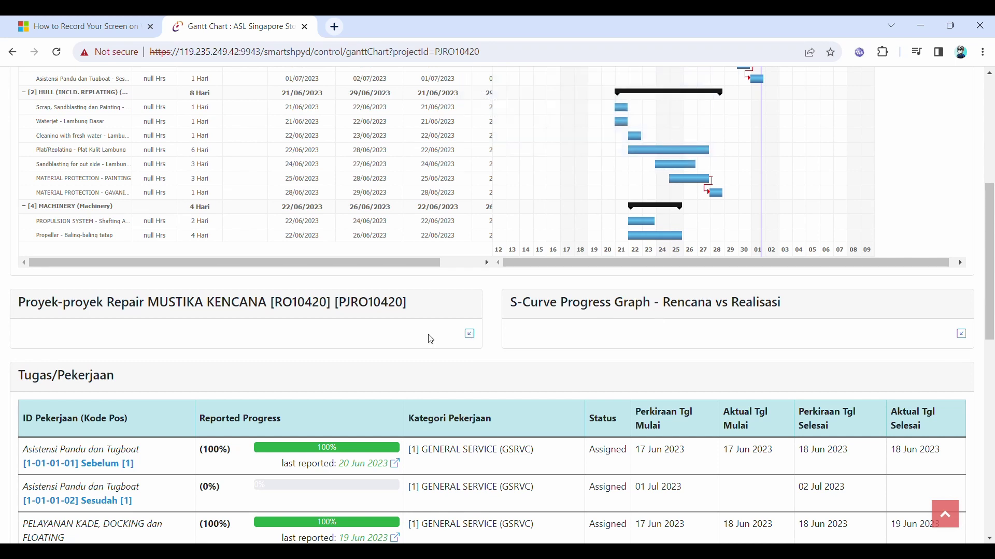
pyautogui.click(470, 335)
pyautogui.scroll(-3, 470, 338)
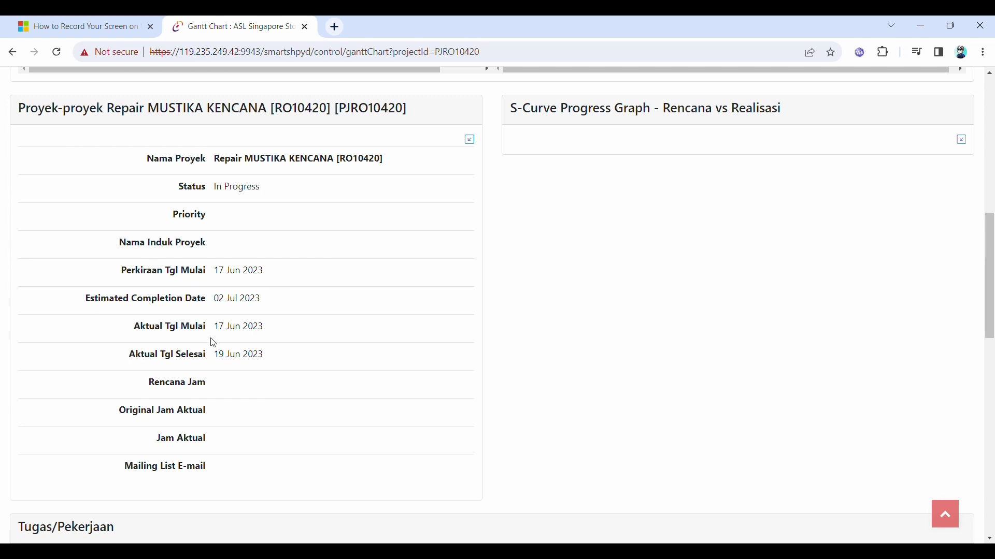
pyautogui.moveTo(215, 333); pyautogui.dragTo(266, 335)
pyautogui.scroll(3, 235, 365)
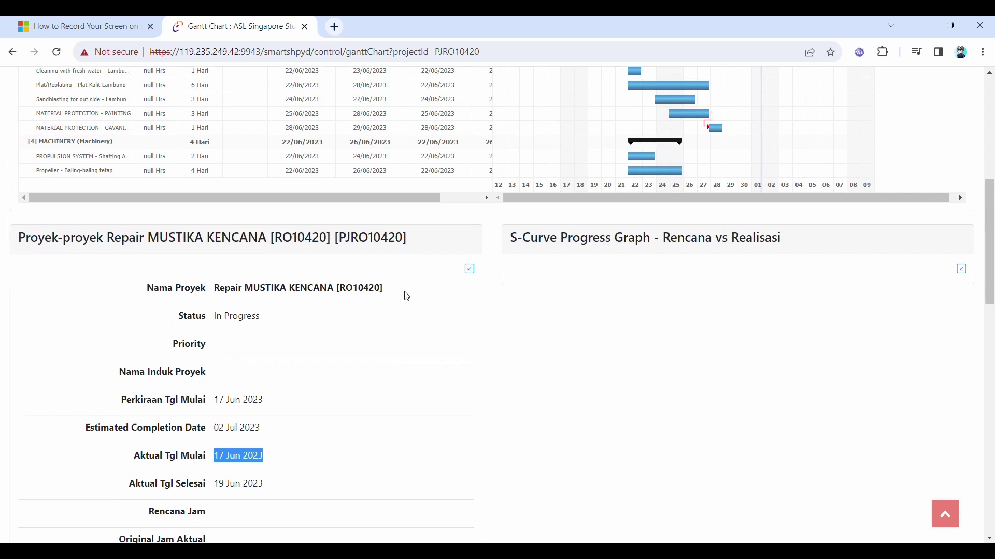
pyautogui.click(469, 270)
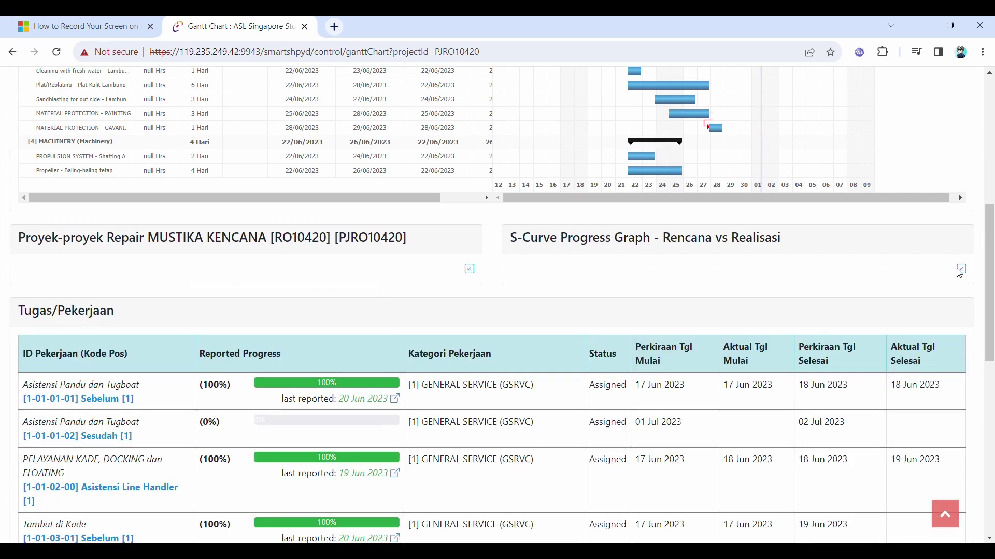
# Display the S-Curve Progress Graph with its date format changed and inspect the Plan (Rencana) and Progress (Realisasi) points.
pyautogui.click(962, 270)
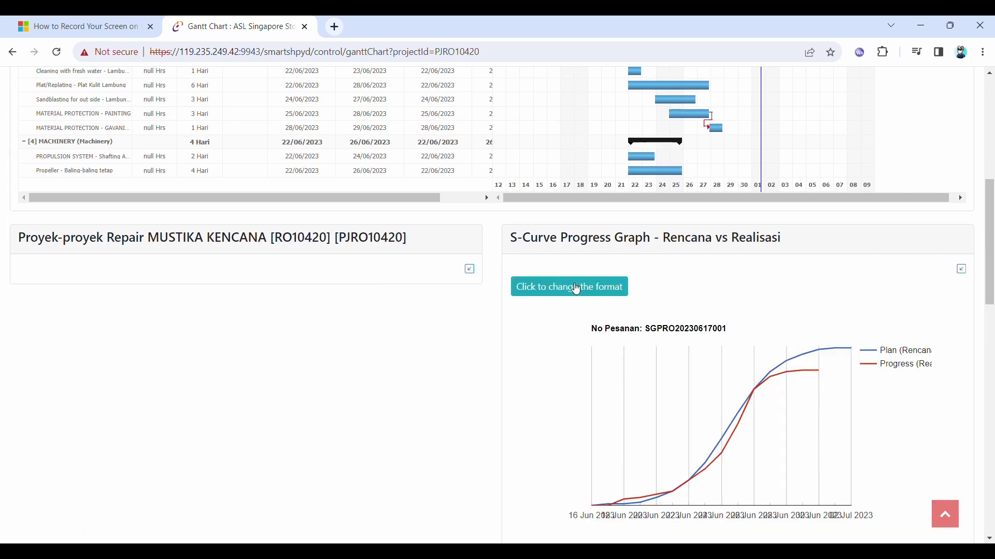
pyautogui.scroll(-1, 573, 293)
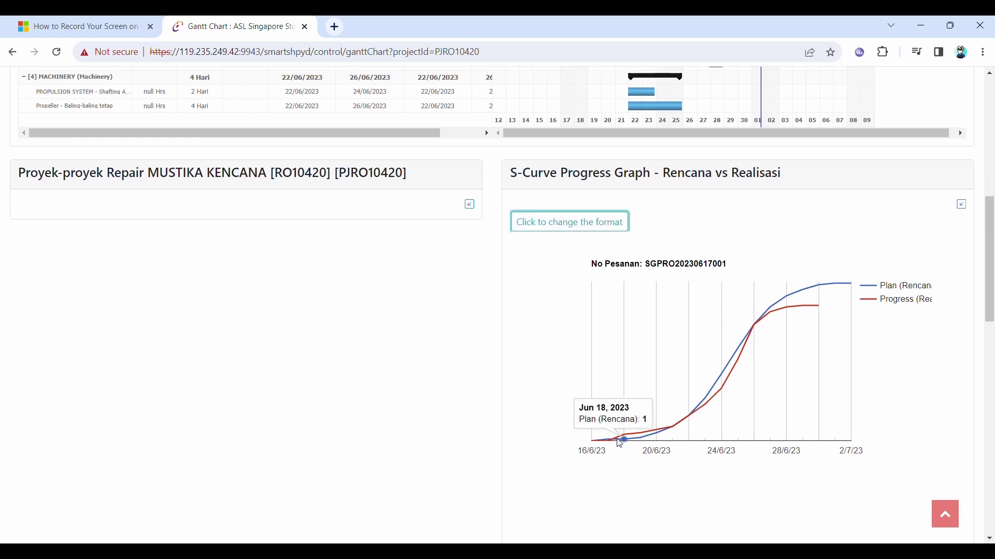
pyautogui.moveTo(619, 446)
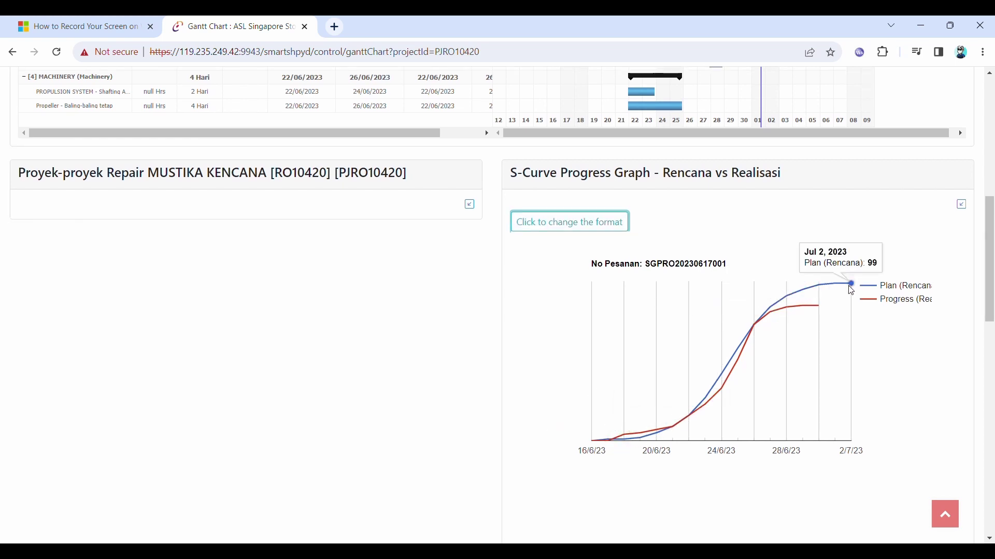
pyautogui.moveTo(808, 291)
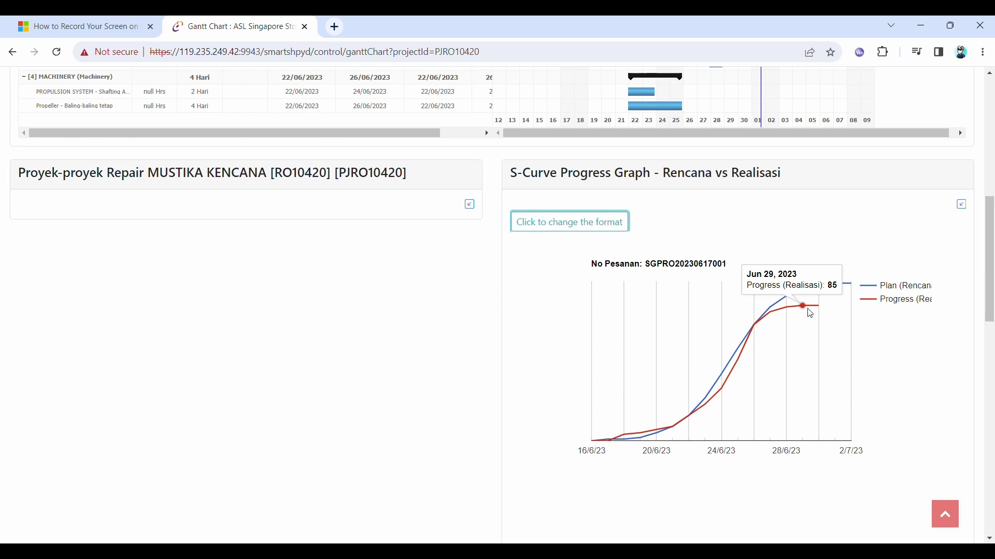
pyautogui.moveTo(818, 312)
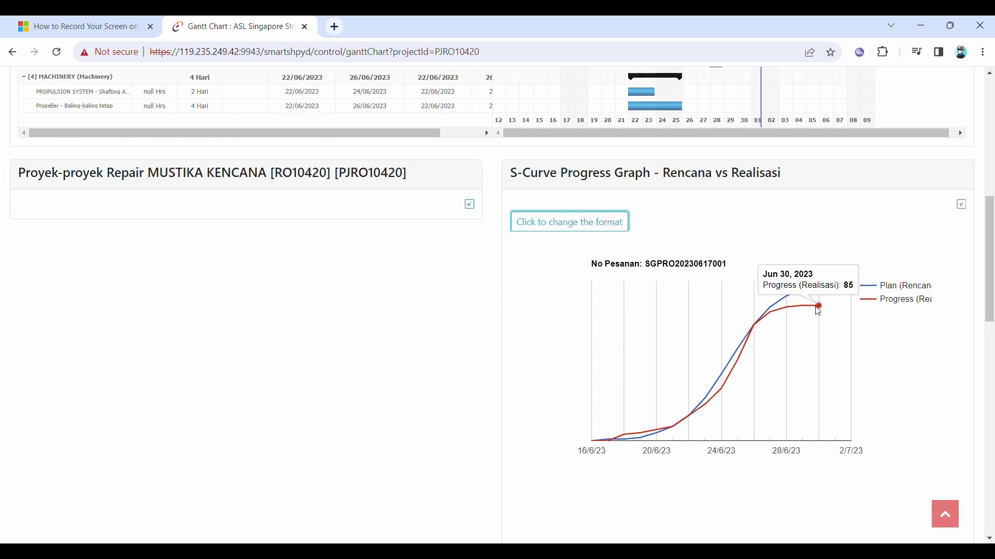
# Review the reported progress, status and planned and actual dates of the jobs in the project's Tugas/Pekerjaan list.
pyautogui.scroll(-3, 879, 349)
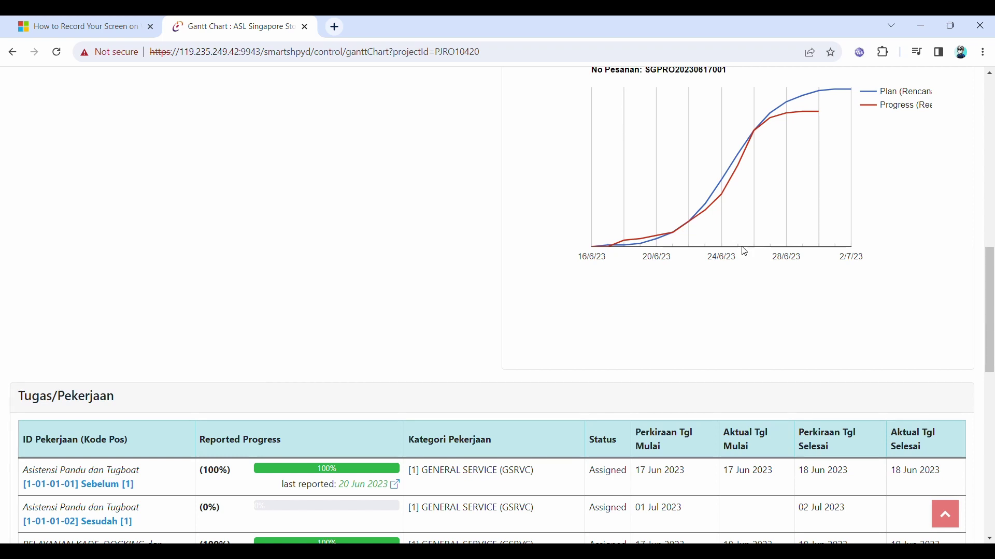
pyautogui.scroll(-3, 697, 284)
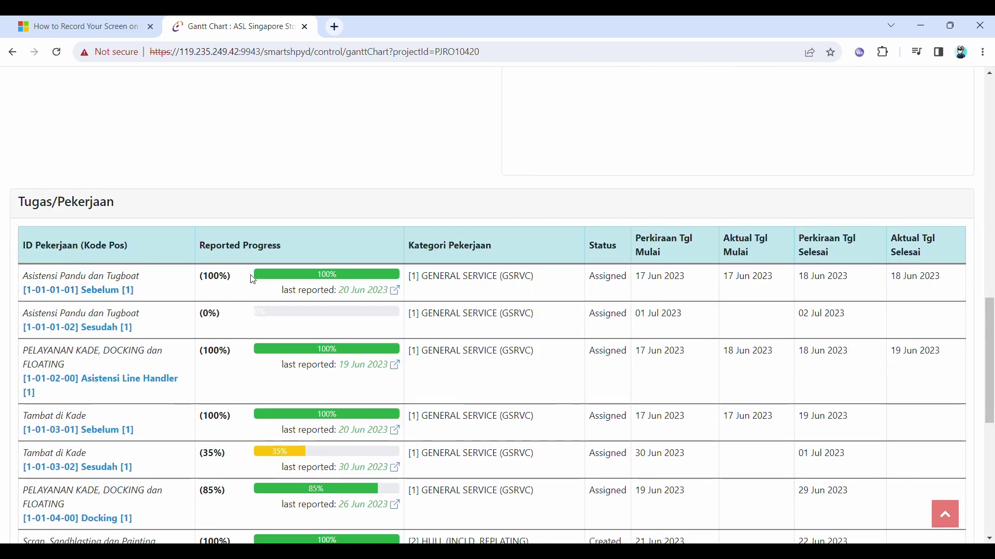
pyautogui.scroll(-1, 325, 311)
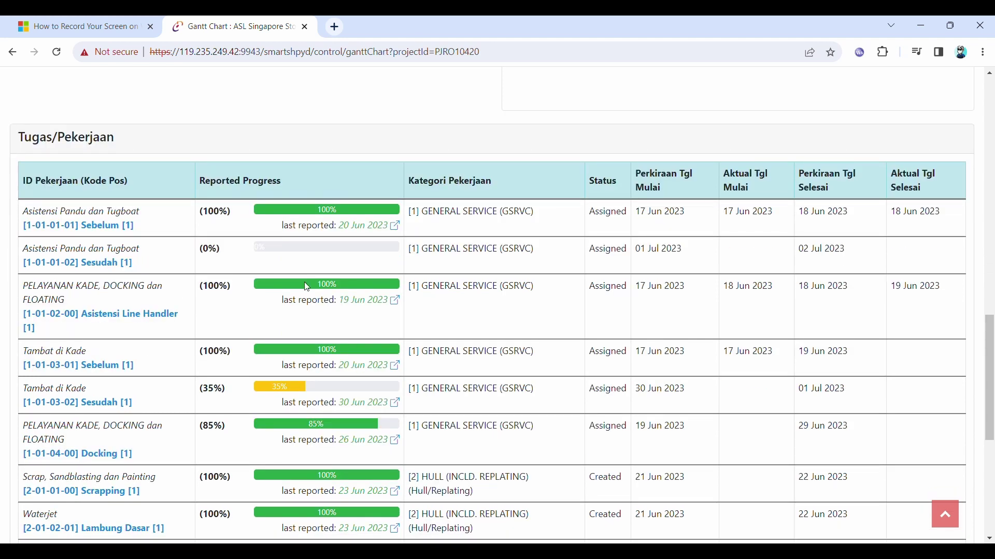
pyautogui.scroll(-1, 253, 260)
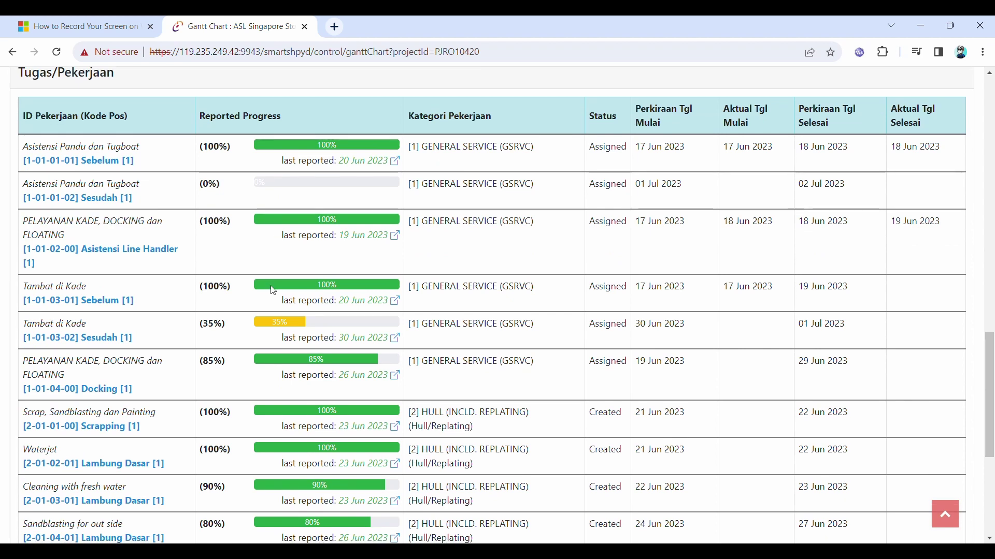
pyautogui.scroll(-4, 273, 291)
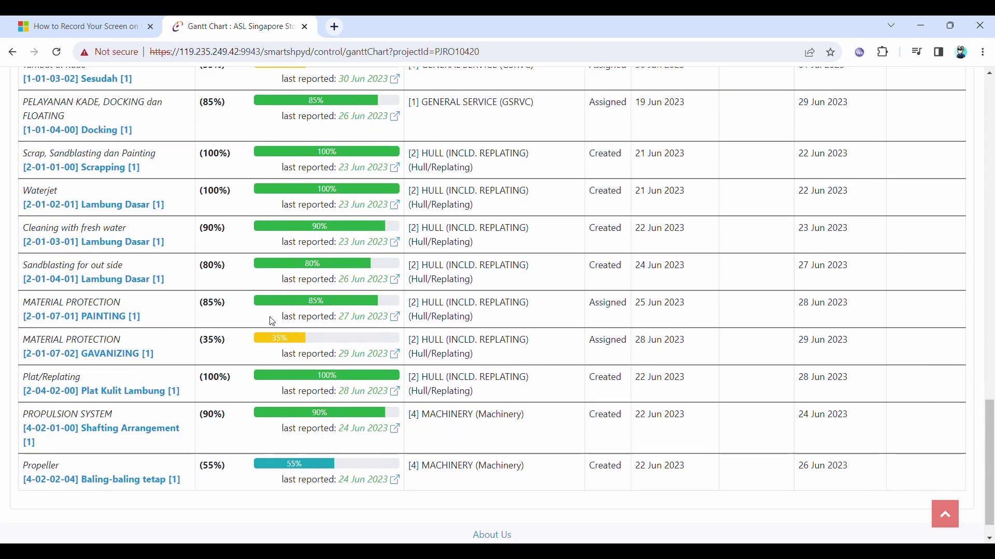
pyautogui.scroll(3, 305, 449)
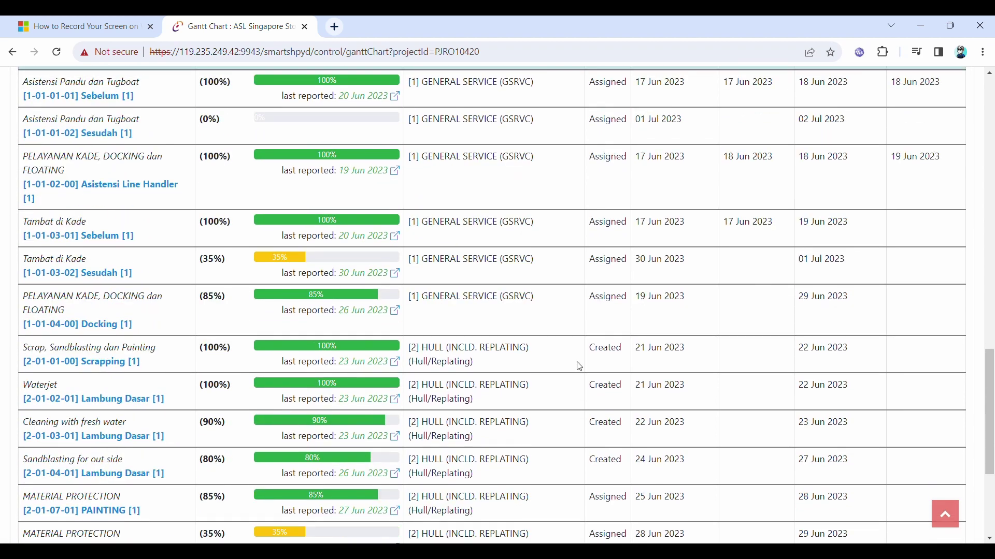
pyautogui.scroll(3, 579, 367)
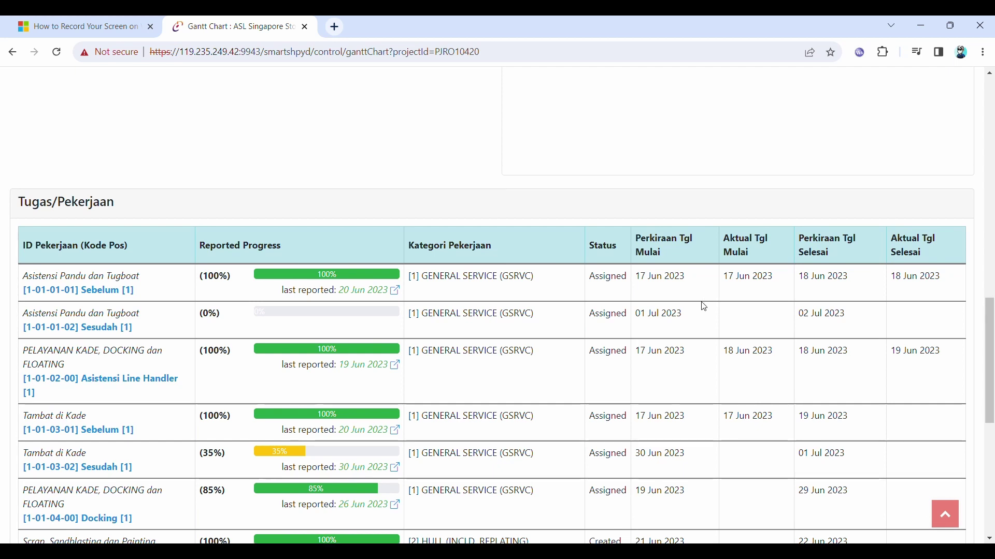
pyautogui.scroll(-3, 783, 311)
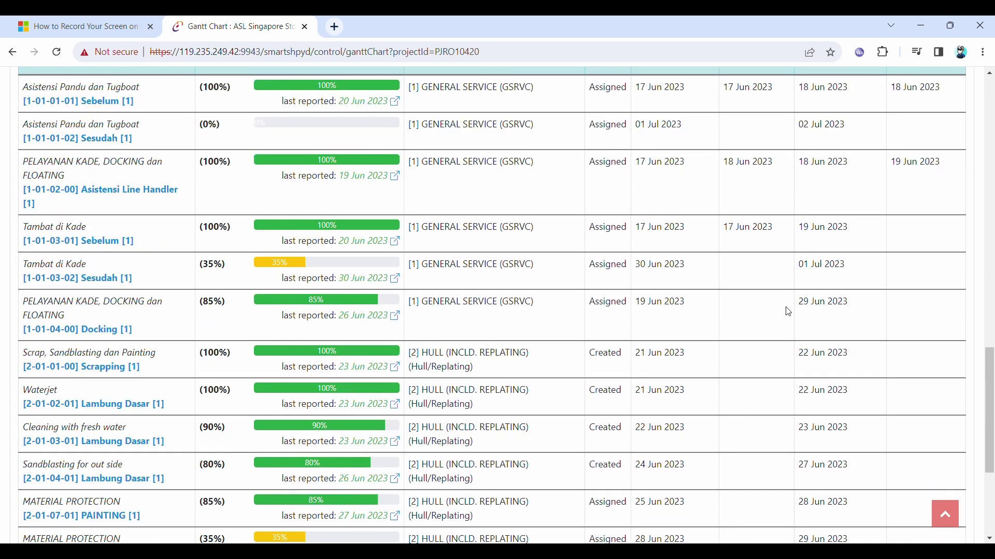
pyautogui.scroll(-3, 151, 295)
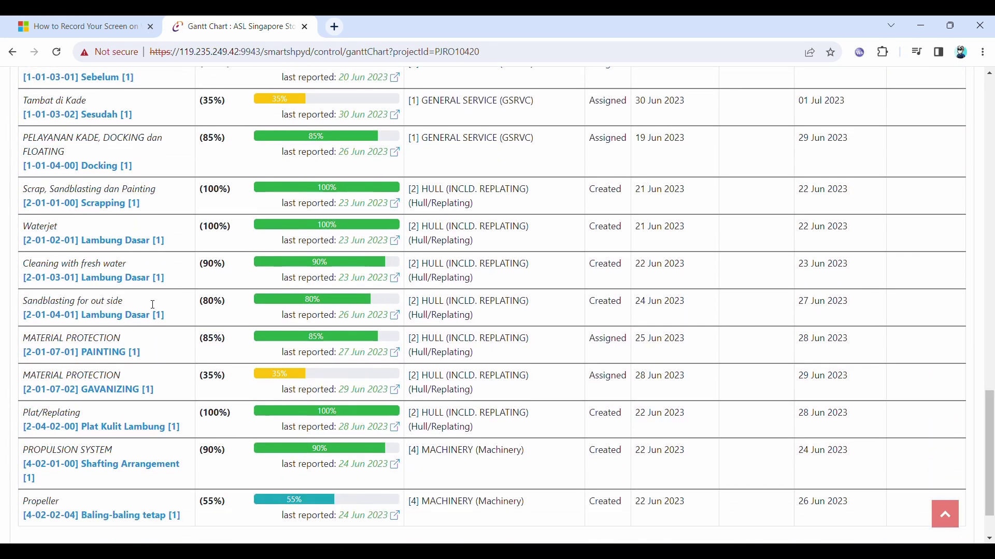
pyautogui.scroll(-1, 153, 305)
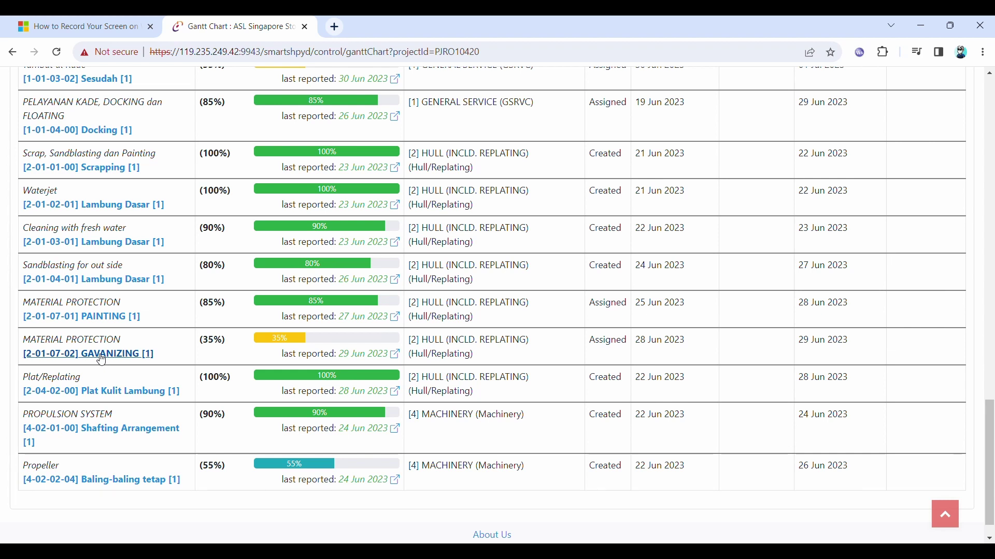
# Open the MATERIAL PROTECTION [2-01-07-02] GAVANIZING job and examine its task information and S-Curve Progress Graph.
pyautogui.click(135, 357)
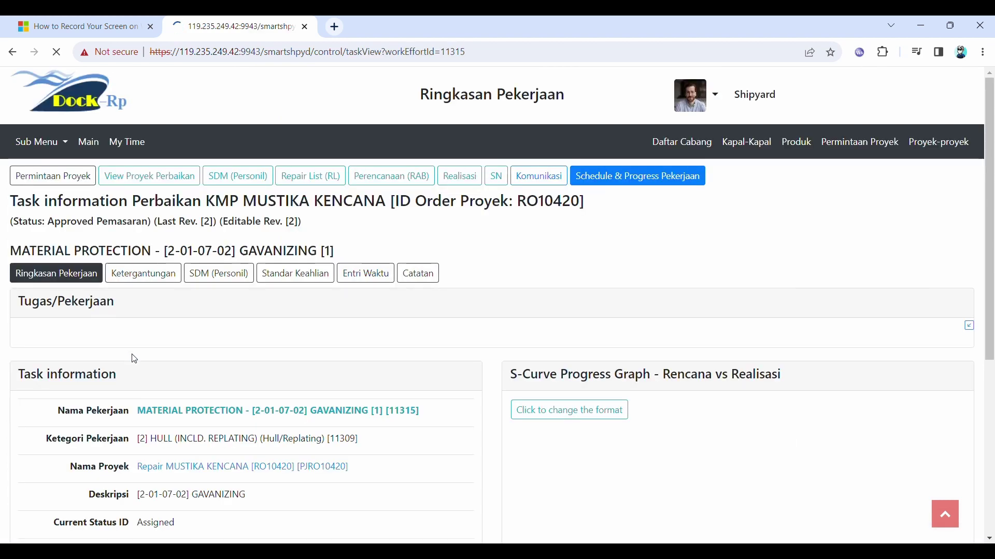
pyautogui.scroll(-4, 175, 356)
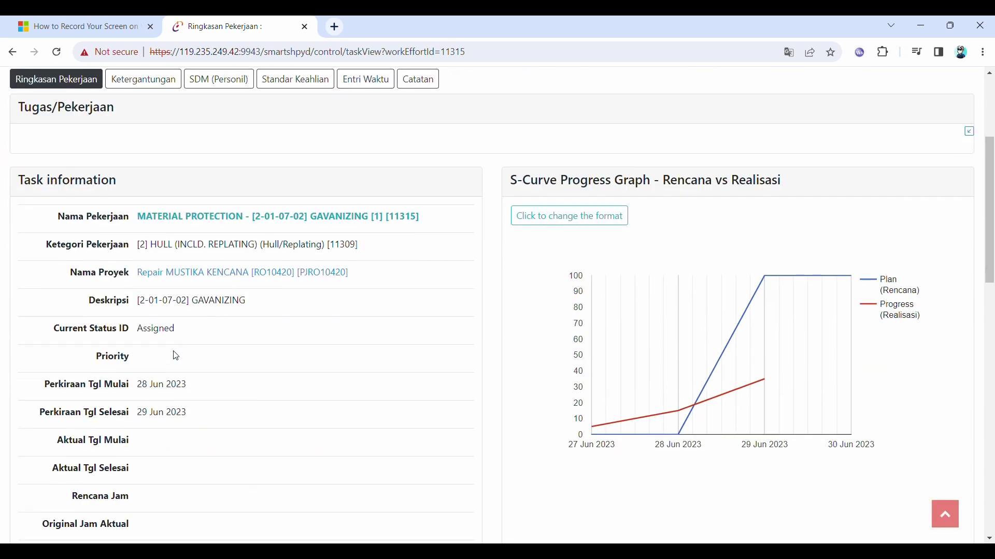
pyautogui.scroll(-1, 176, 356)
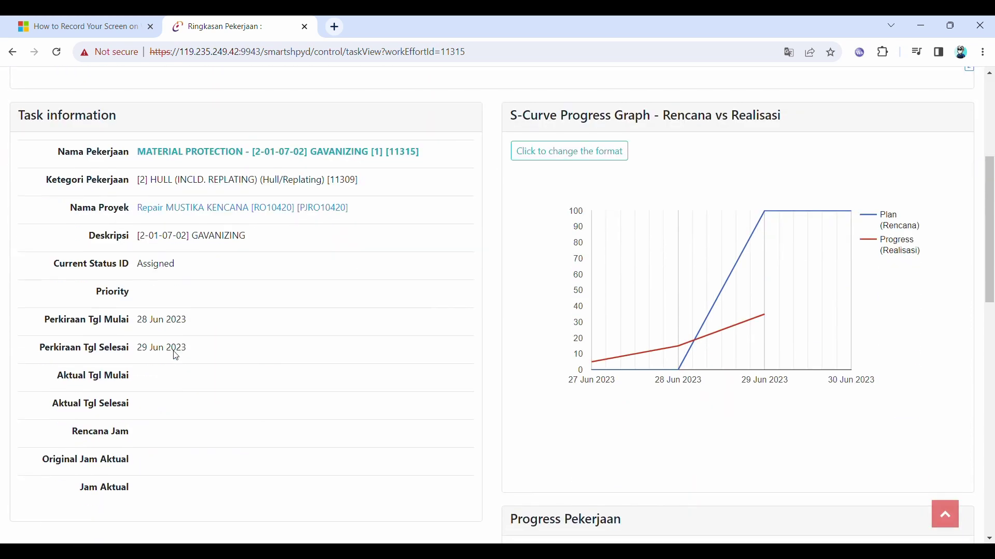
pyautogui.moveTo(765, 318)
# Expand the job's Progress Pekerjaan log, highlight the 29 Jun 2023 entry's description, and compare the log with the S-curve.
pyautogui.scroll(-3, 716, 318)
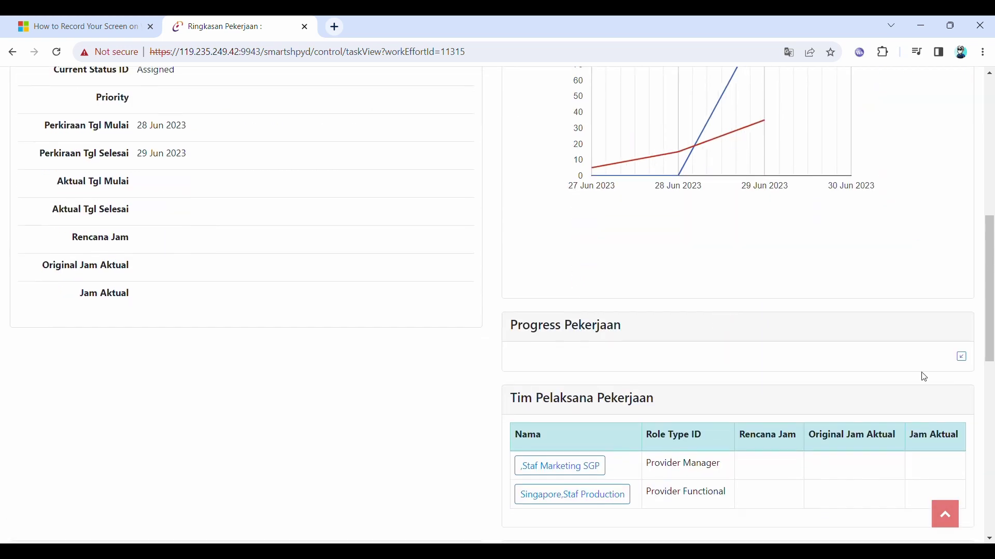
pyautogui.click(965, 359)
pyautogui.scroll(-2, 751, 363)
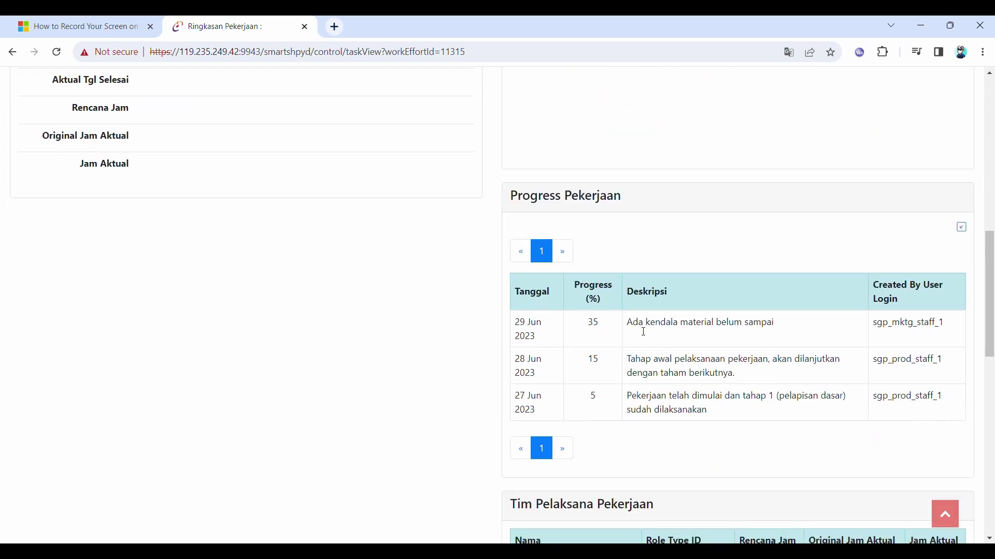
pyautogui.moveTo(627, 324); pyautogui.dragTo(779, 325)
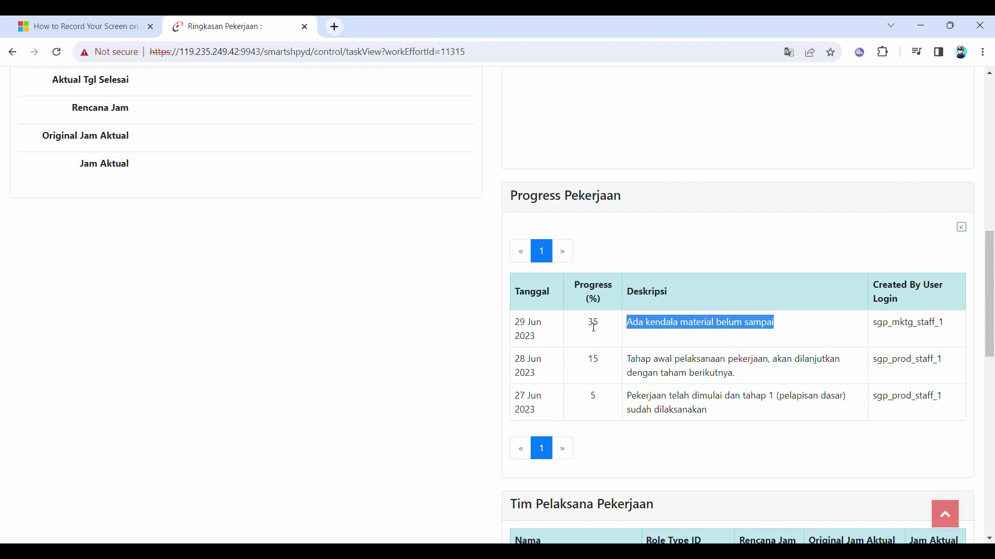
pyautogui.scroll(-3, 594, 328)
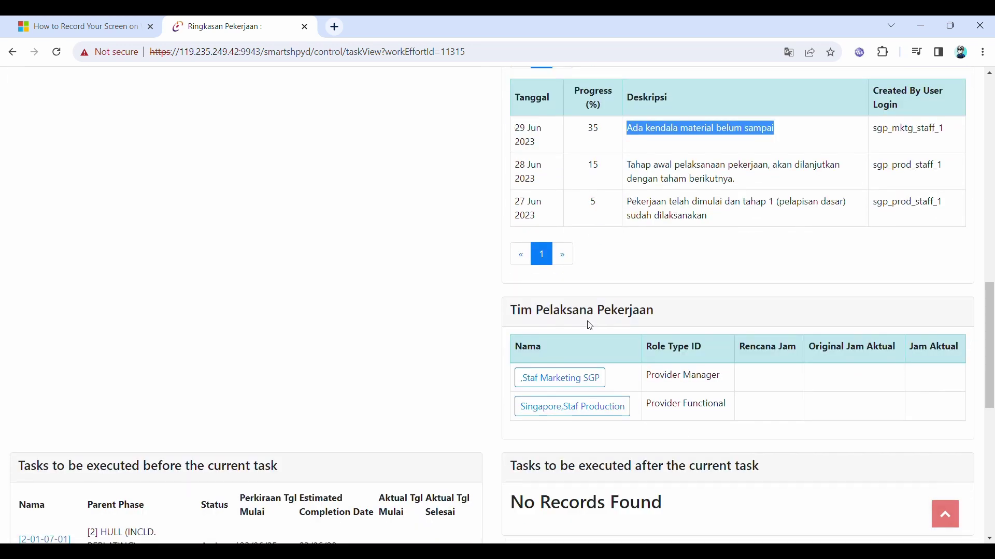
pyautogui.scroll(3, 589, 326)
pyautogui.scroll(6, 589, 327)
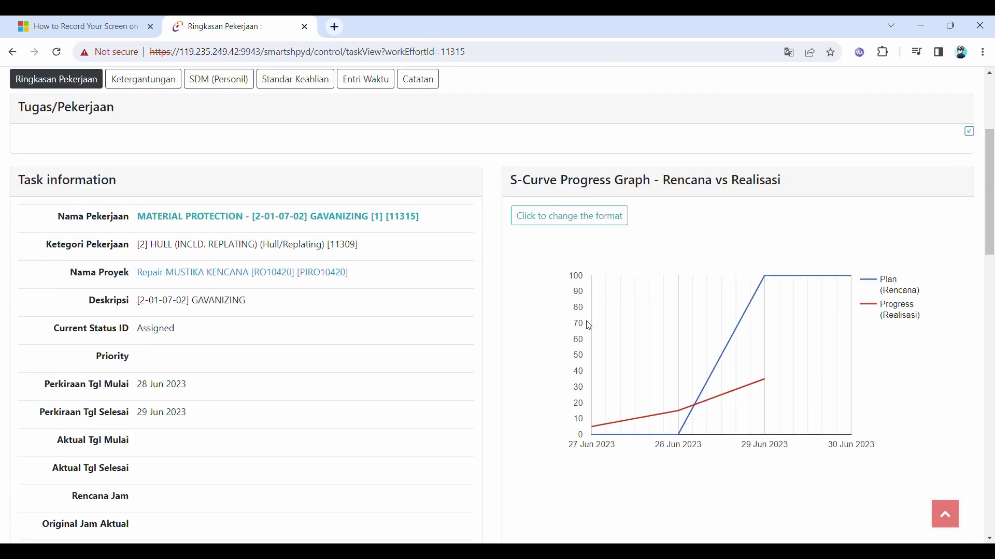
# Examine the job's preceding and following tasks and its before and after photos, highlighting the before photo's description.
pyautogui.scroll(-9, 512, 313)
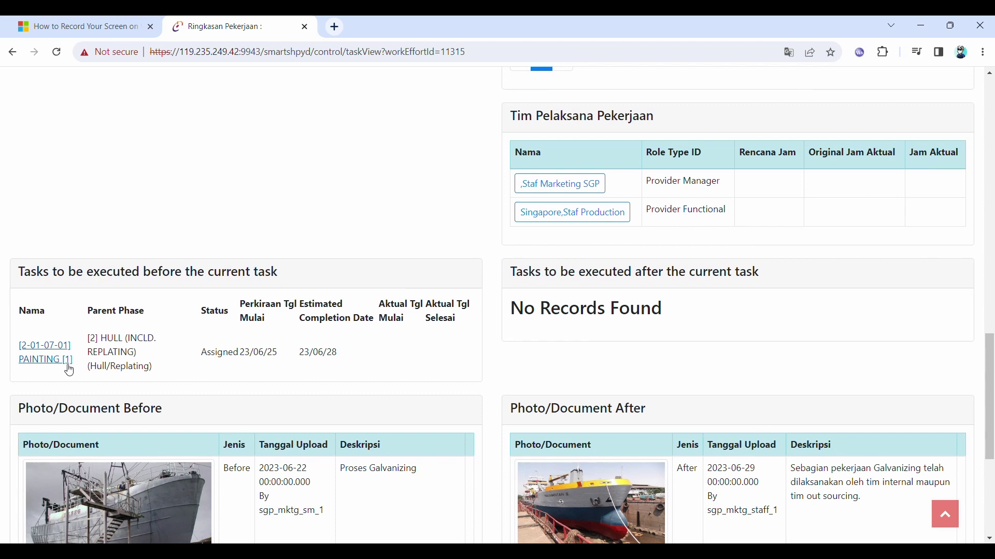
pyautogui.scroll(-4, 412, 354)
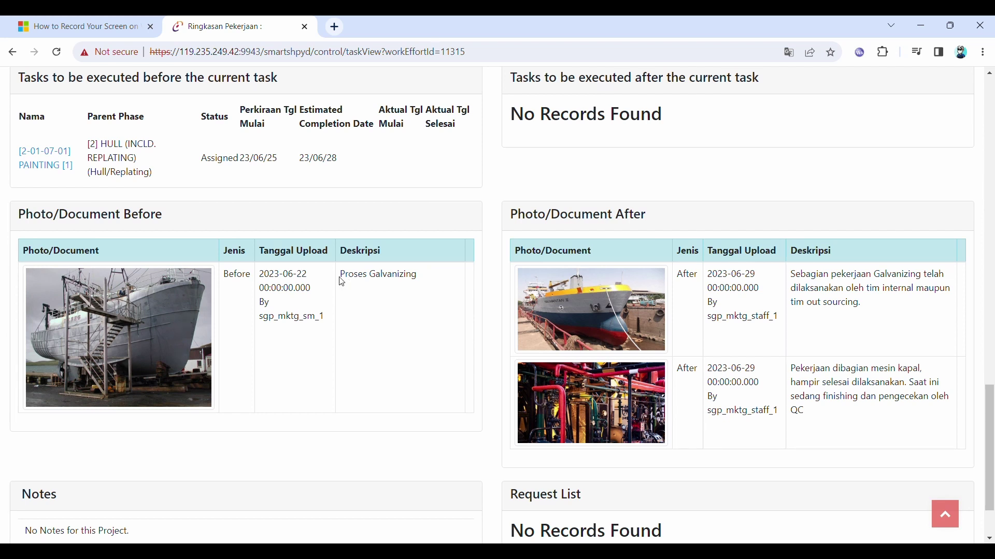
pyautogui.moveTo(342, 281); pyautogui.dragTo(424, 284)
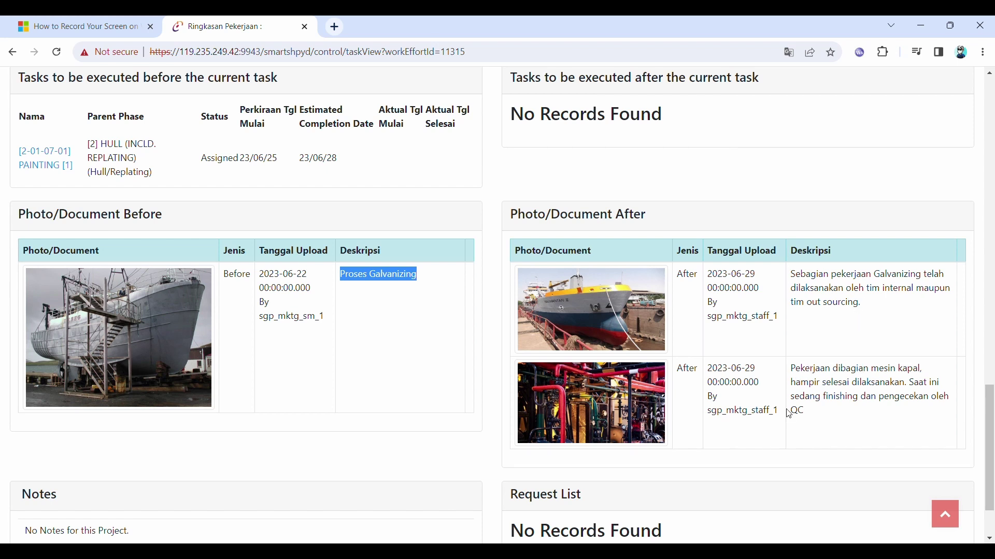
pyautogui.scroll(-2, 636, 382)
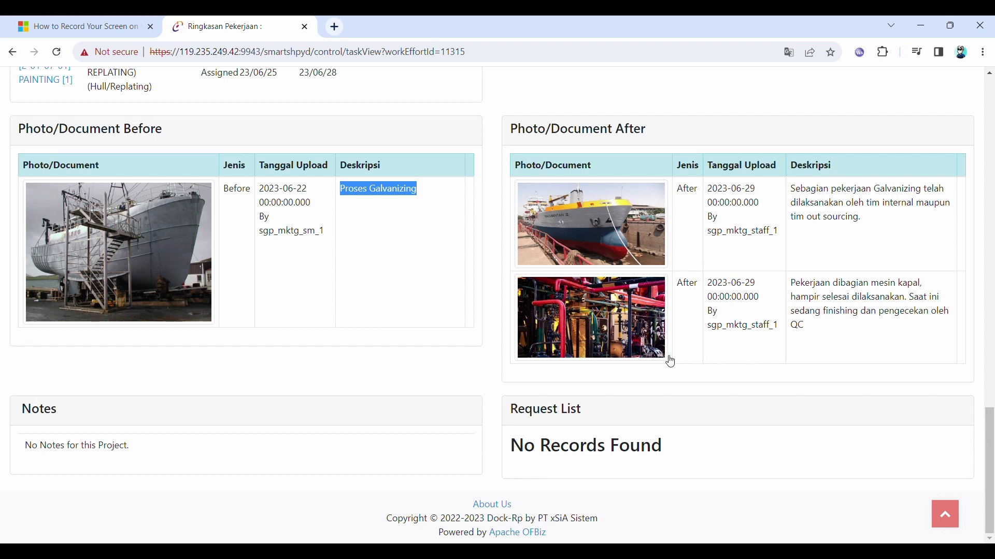
# View the GAVANIZING job's SDM (Personil), Standar Keahlian, Entri Waktu and Ketergantungan pages in turn.
pyautogui.scroll(20, 646, 368)
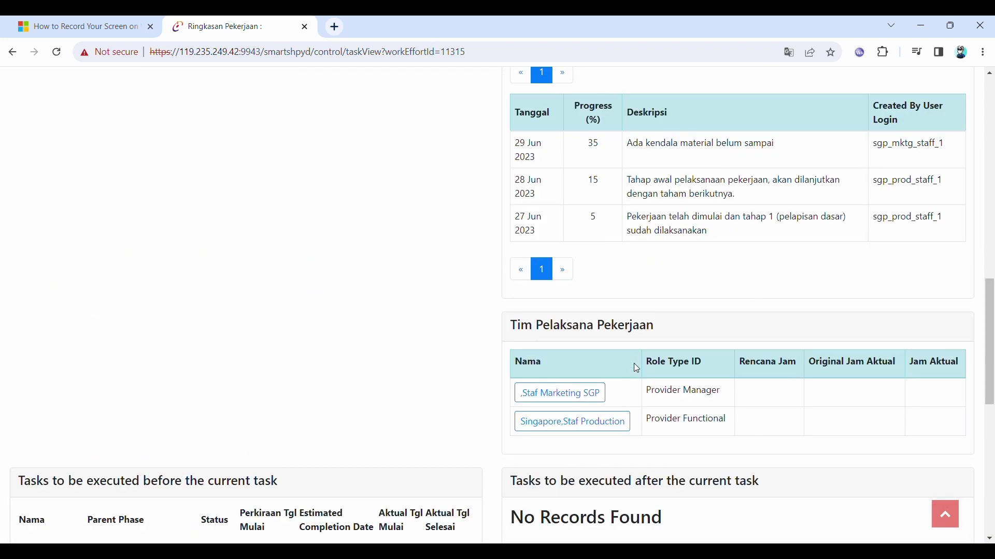
pyautogui.scroll(1, 589, 357)
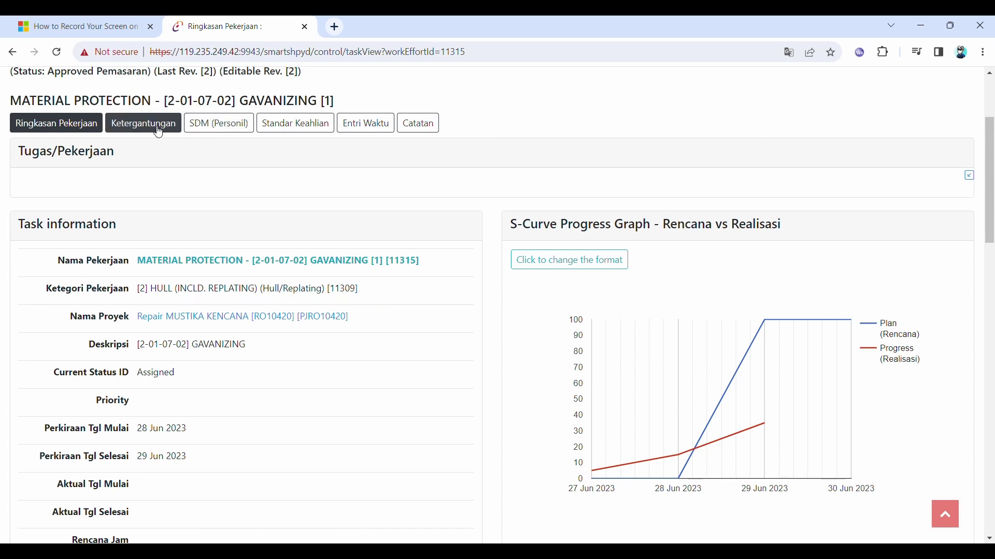
pyautogui.click(219, 130)
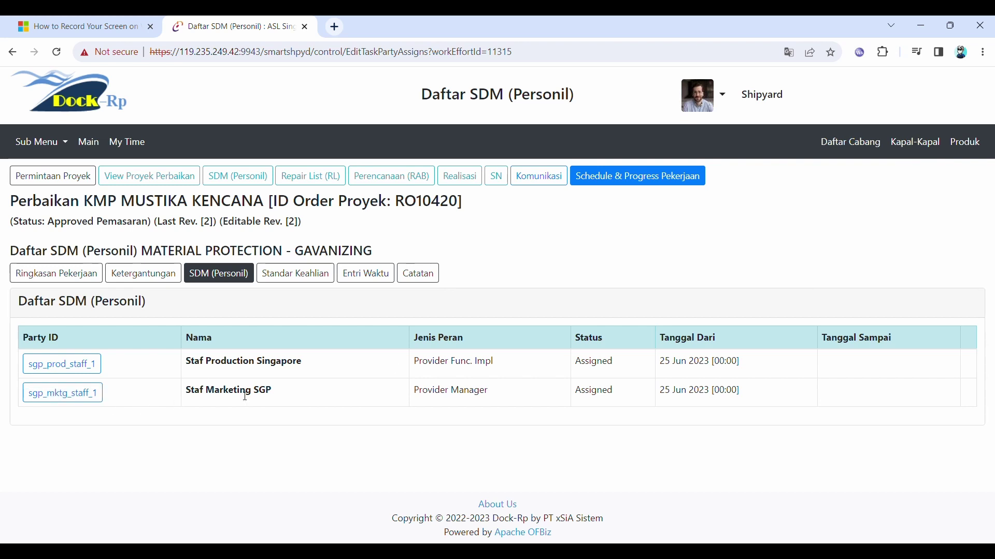
pyautogui.click(296, 278)
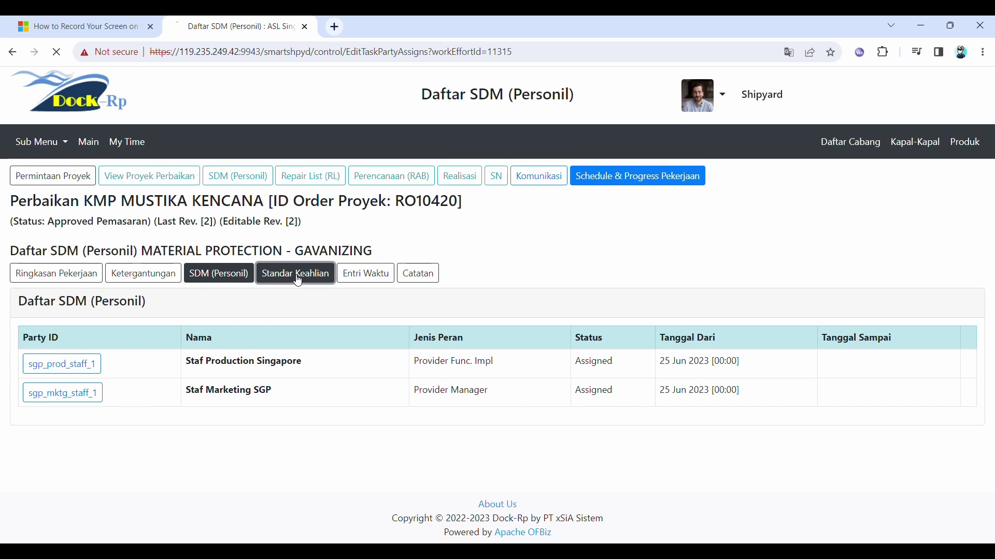
pyautogui.click(369, 280)
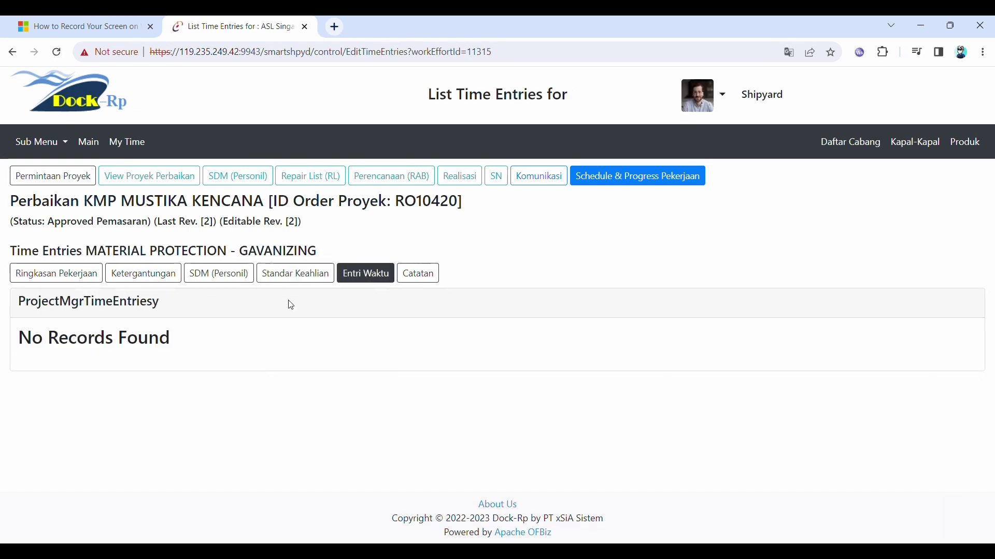
pyautogui.click(164, 287)
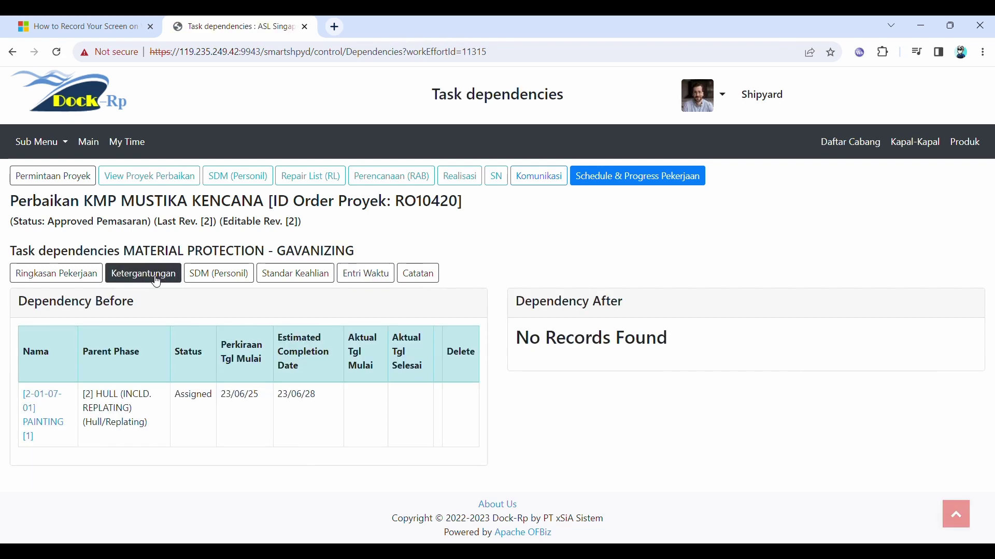